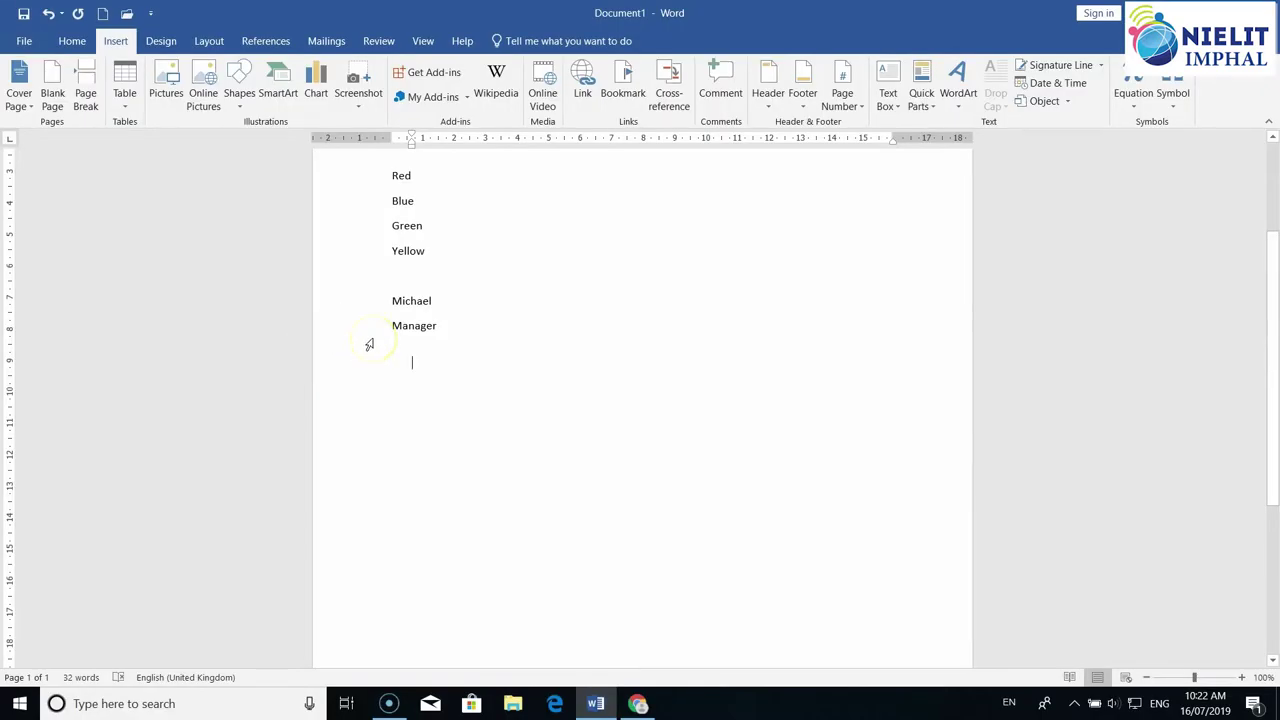
Use Backspace on the empty line below Manager to pull it back to the left margin
key(BackSpace)
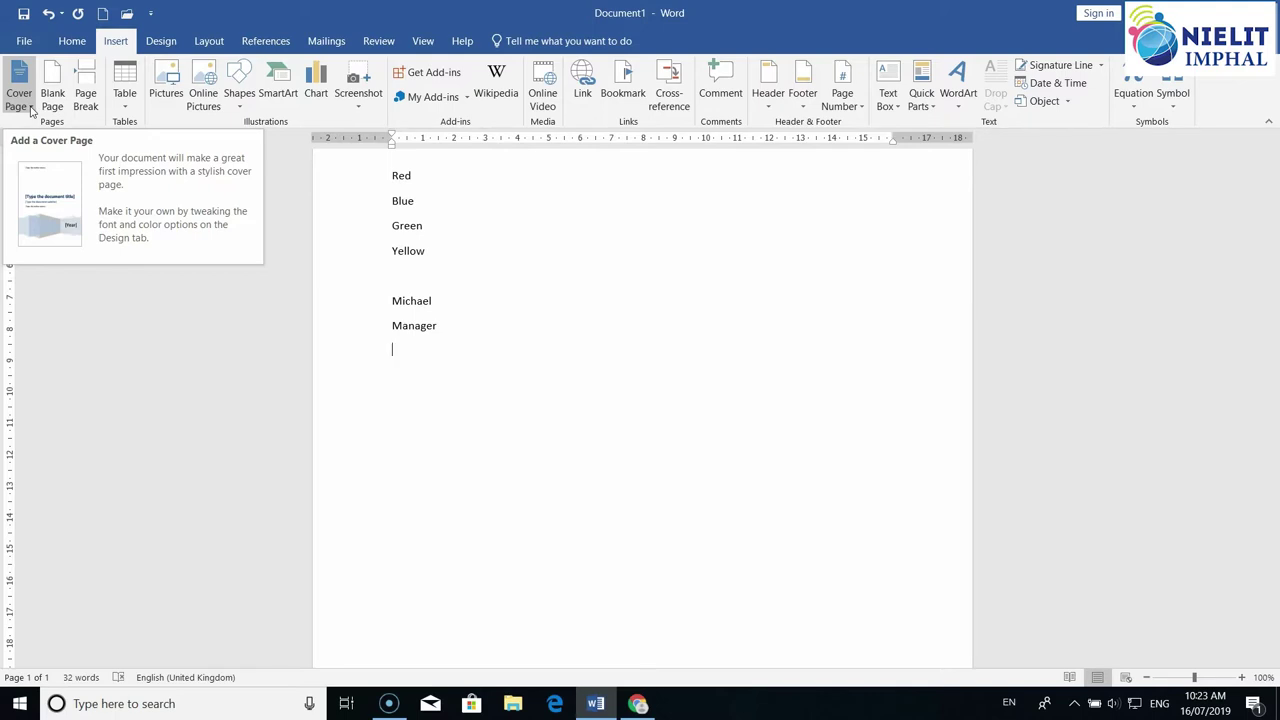
Insert the Integral cover page design and select its title placeholder
click(31, 107)
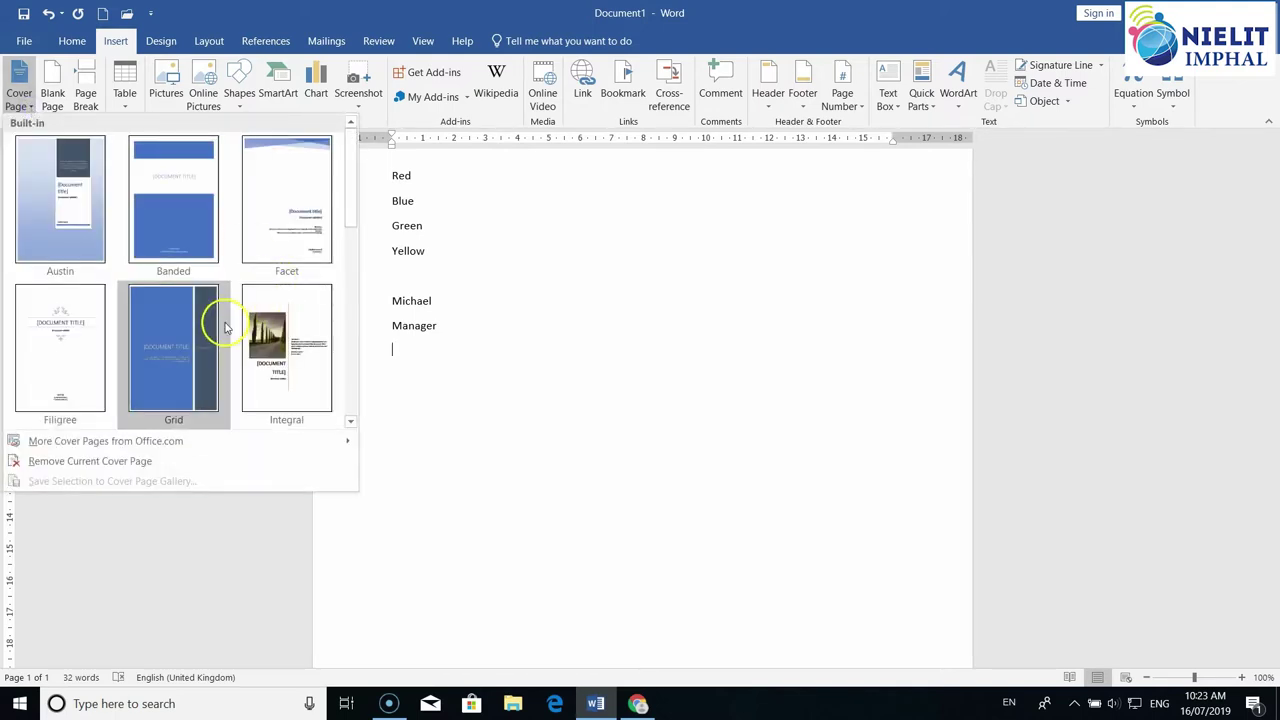
scroll(223, 324, down, 4)
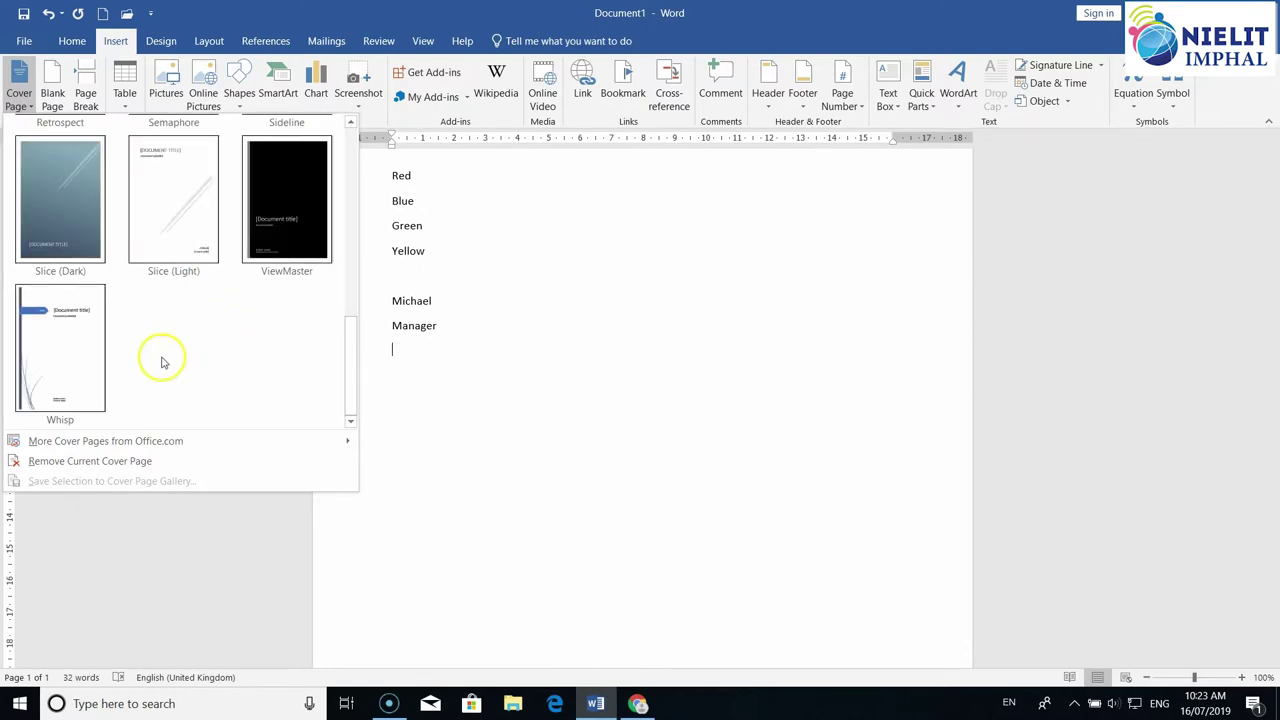
scroll(165, 355, up, 3)
scroll(197, 344, up, 1)
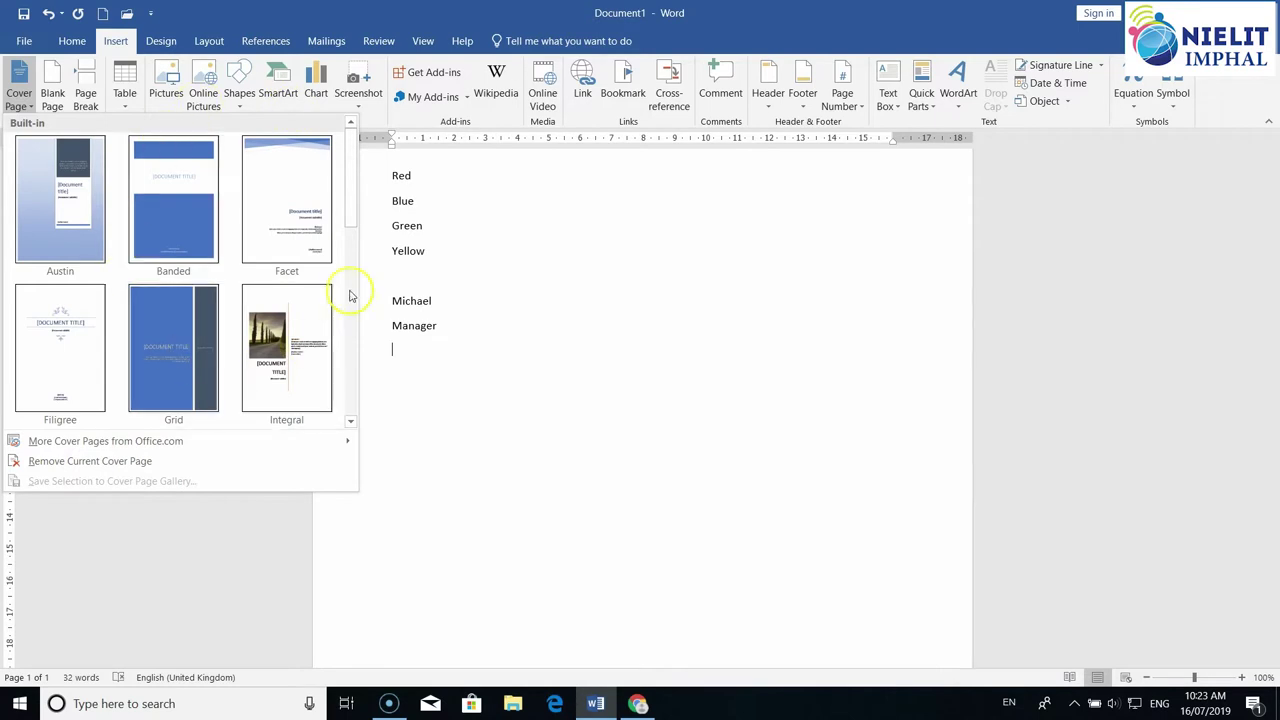
click(281, 345)
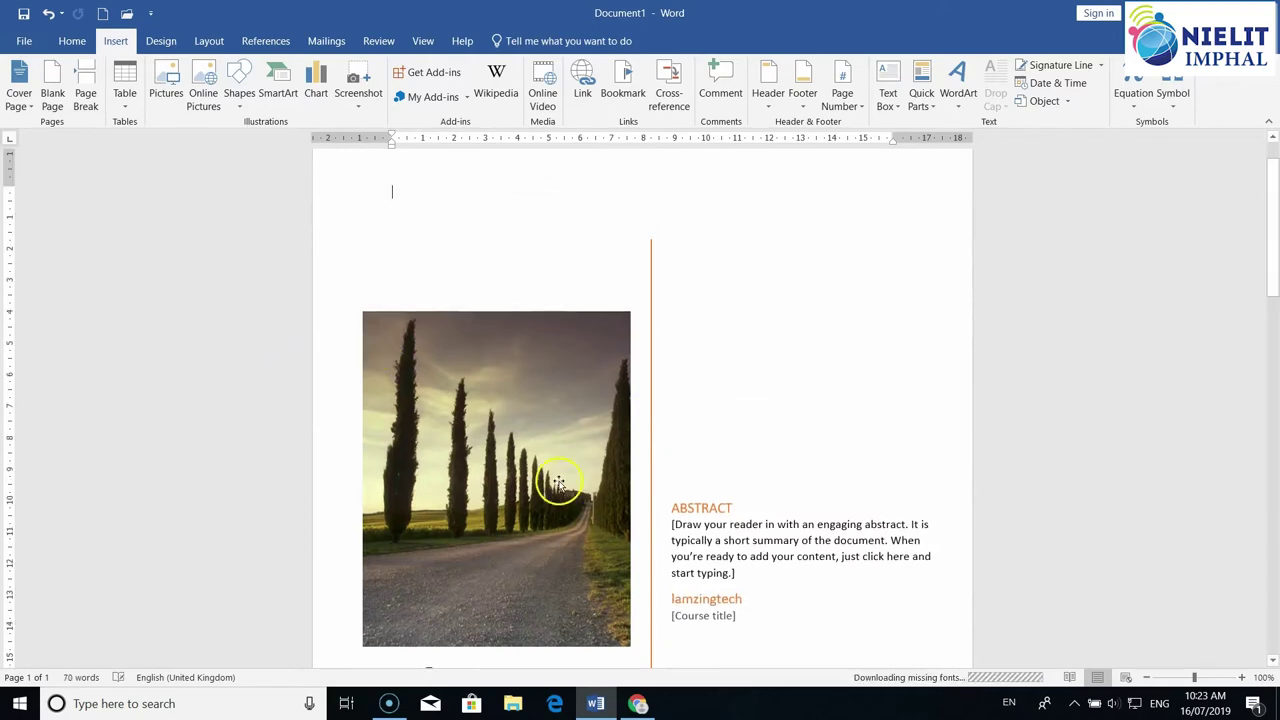
scroll(550, 480, down, 3)
scroll(545, 478, down, 4)
scroll(540, 475, down, 5)
scroll(539, 476, up, 2)
scroll(539, 476, up, 6)
scroll(538, 477, up, 3)
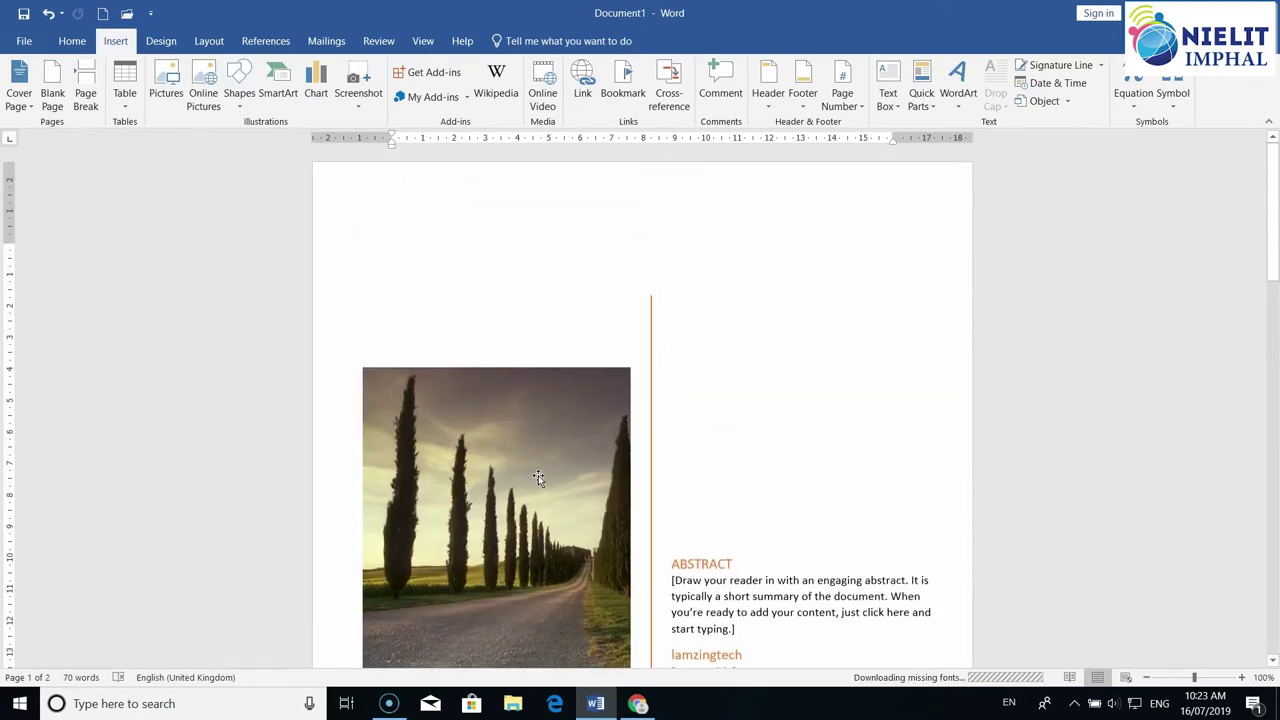
scroll(540, 478, down, 3)
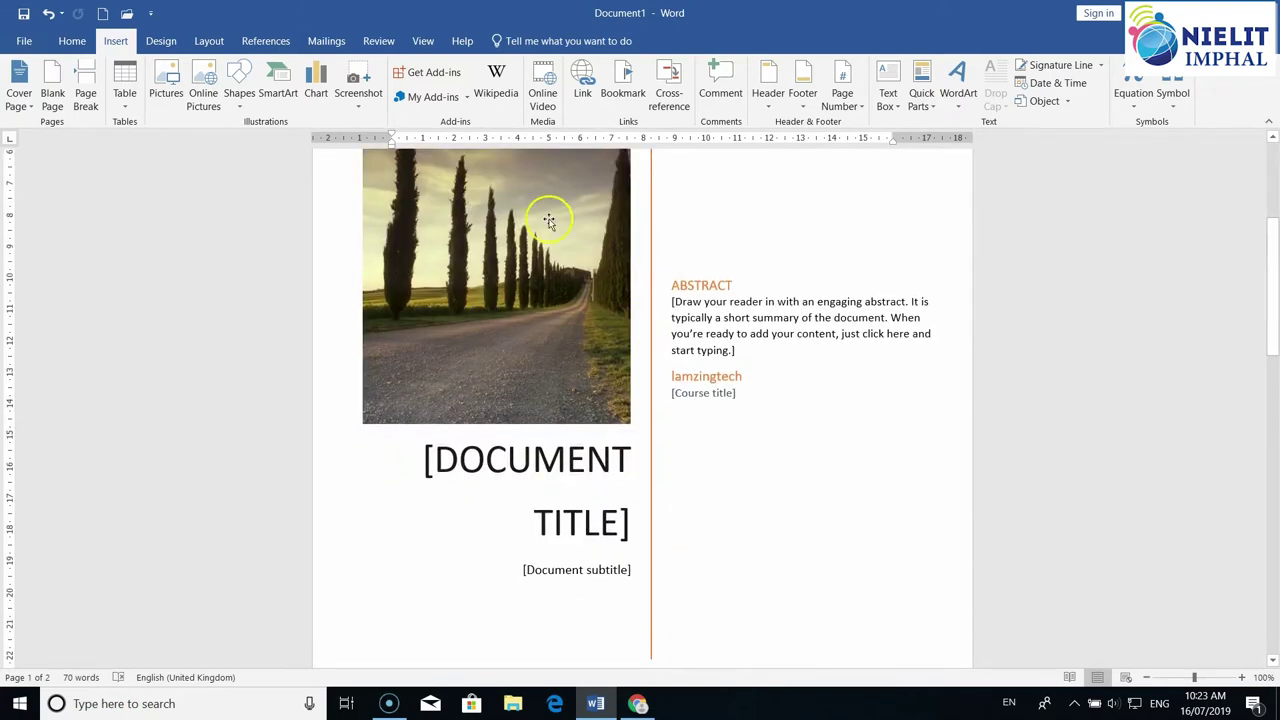
click(527, 458)
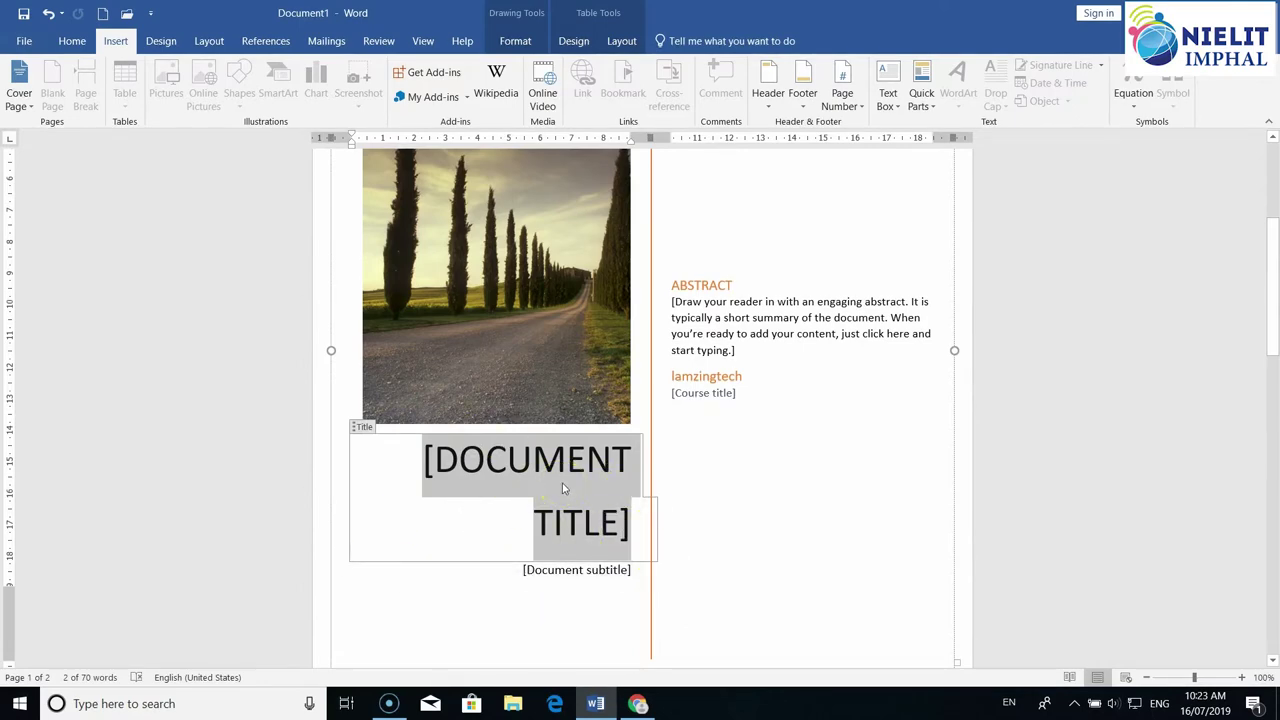
Type NEW TECHNOLOGY as the cover page title, then select the subtitle placeholder
text(NEW TECHNOLOGY)
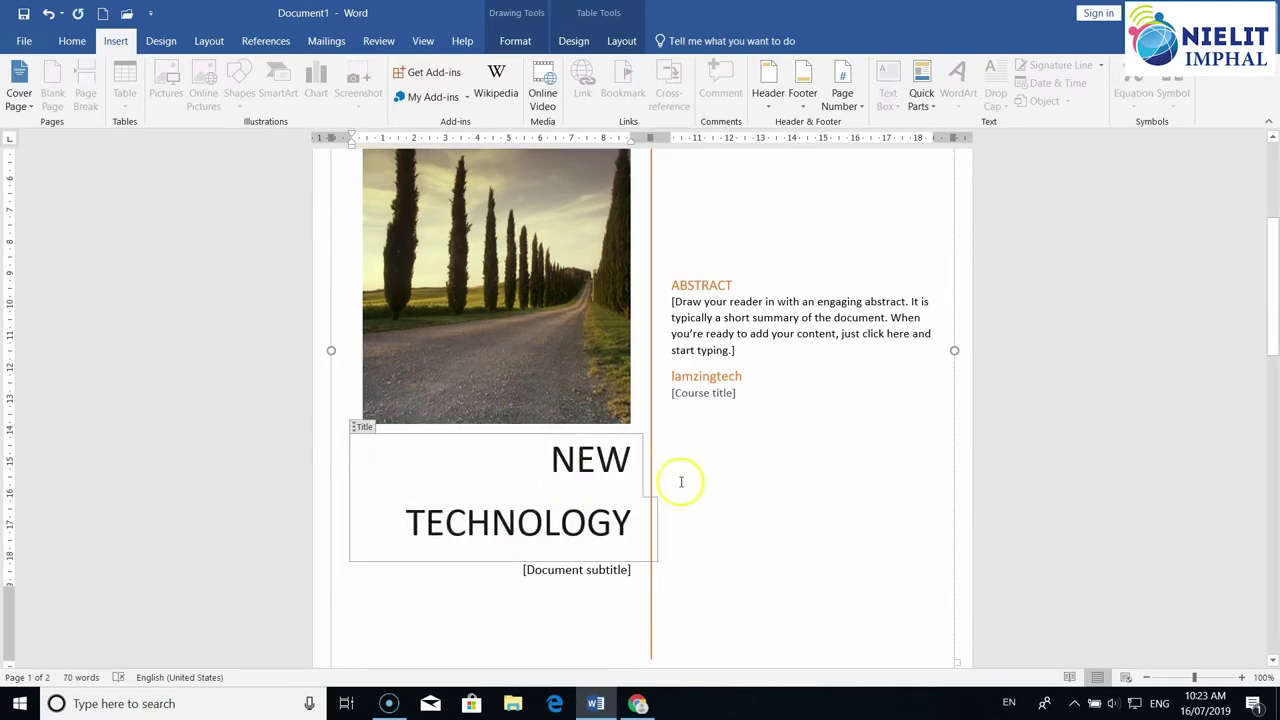
click(597, 570)
click(595, 570)
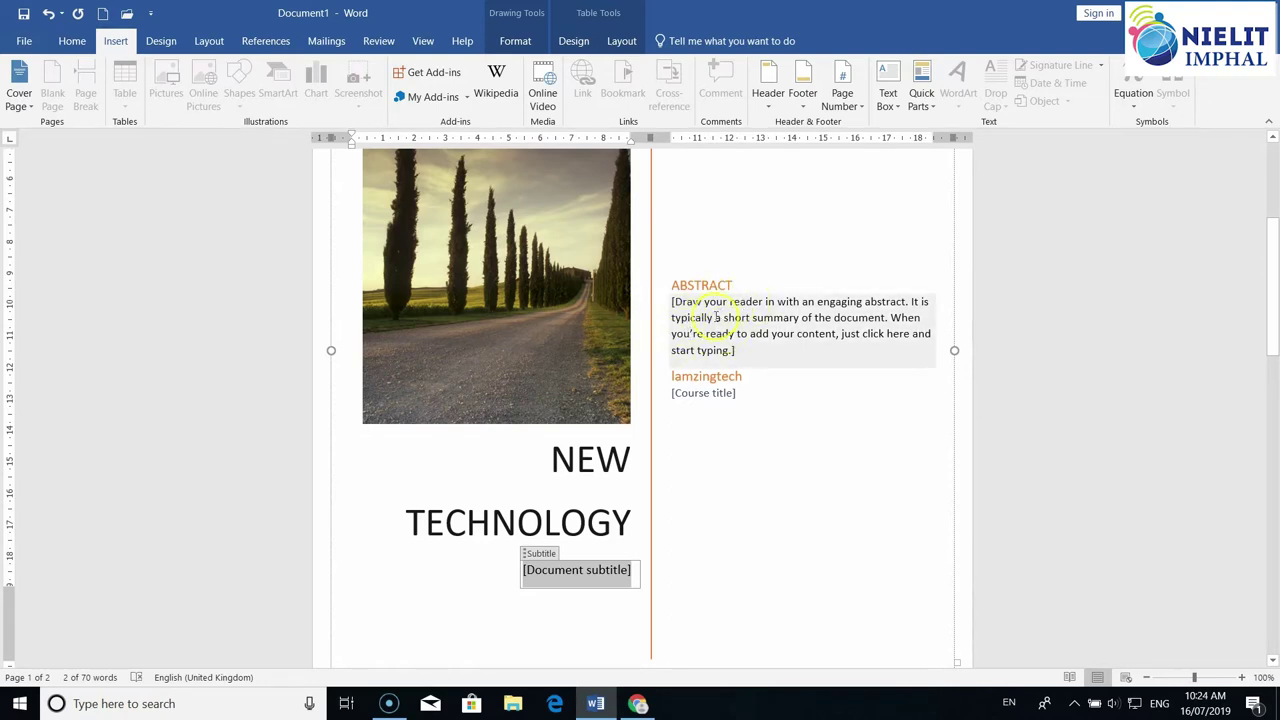
scroll(474, 546, down, 2)
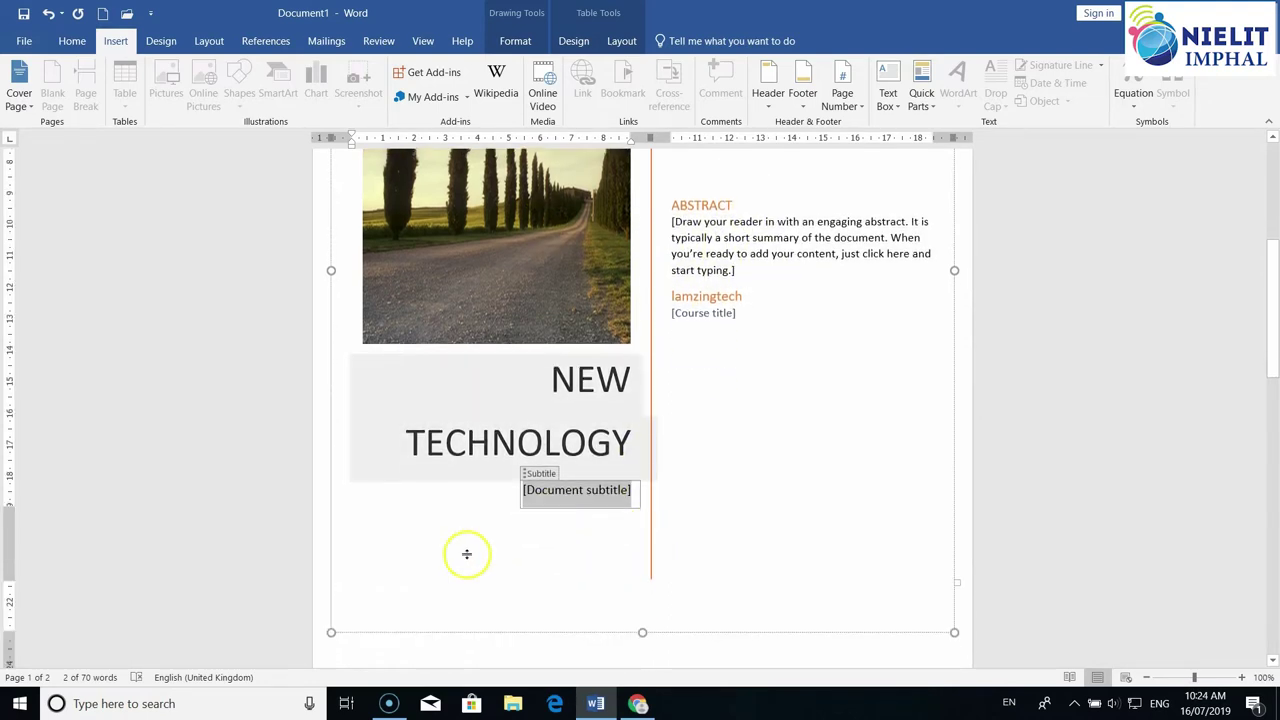
click(31, 111)
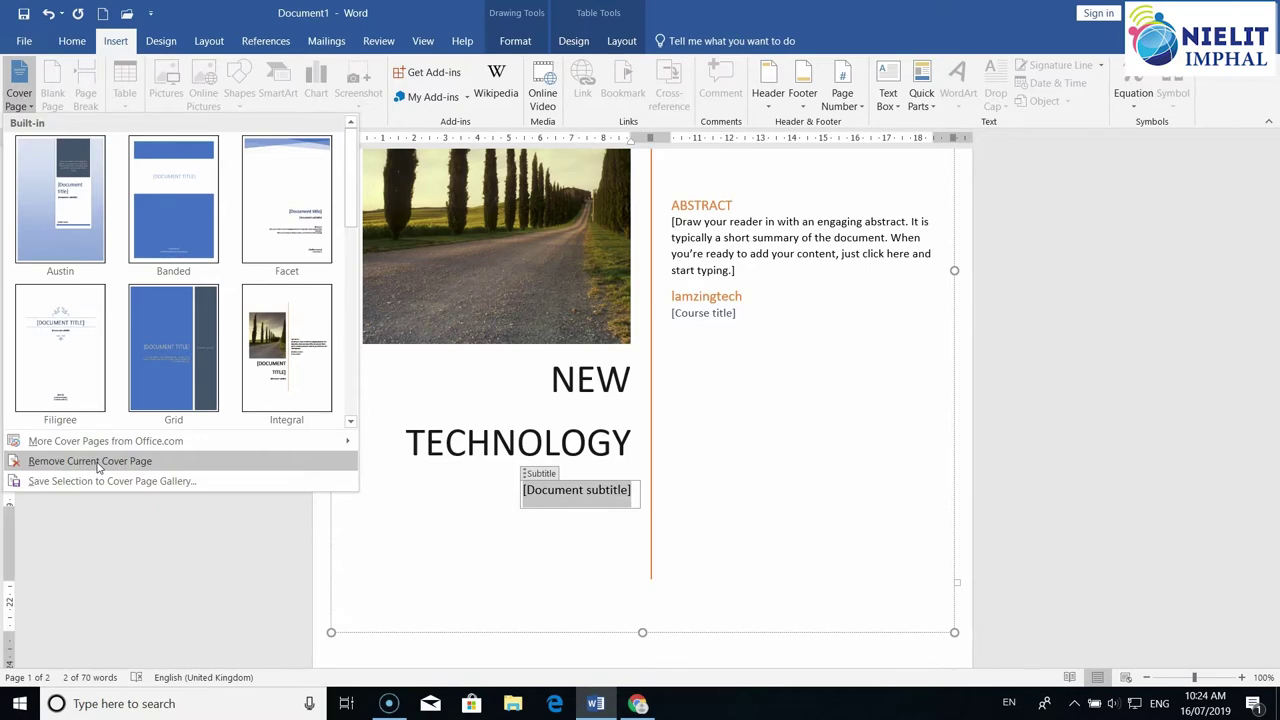
Remove the current cover page and place the cursor after the welcome paragraph
click(97, 463)
scroll(317, 520, up, 8)
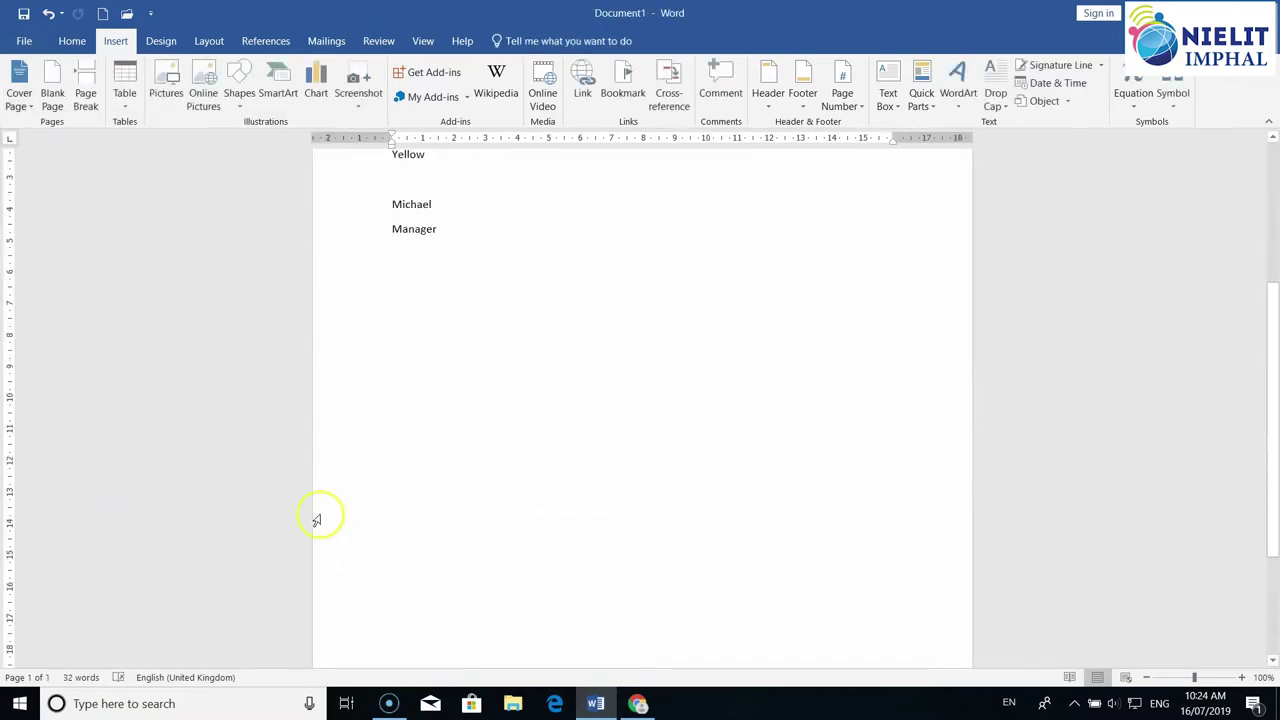
click(410, 522)
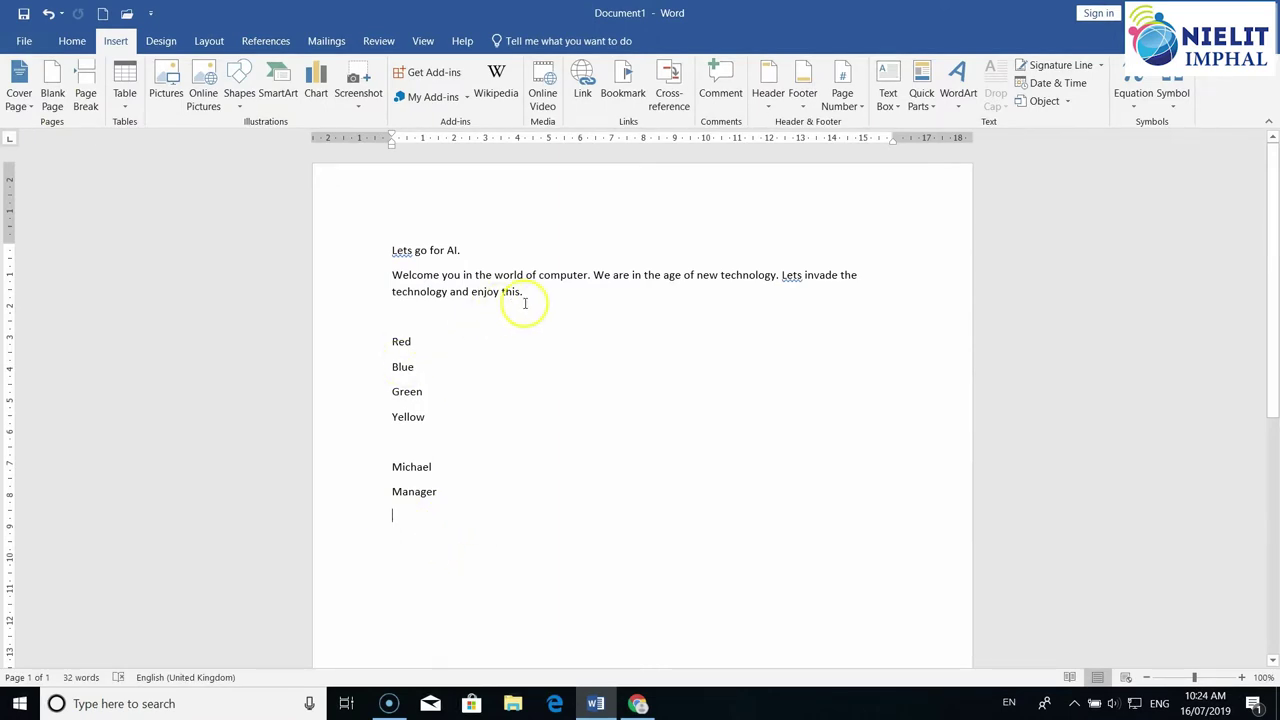
click(405, 316)
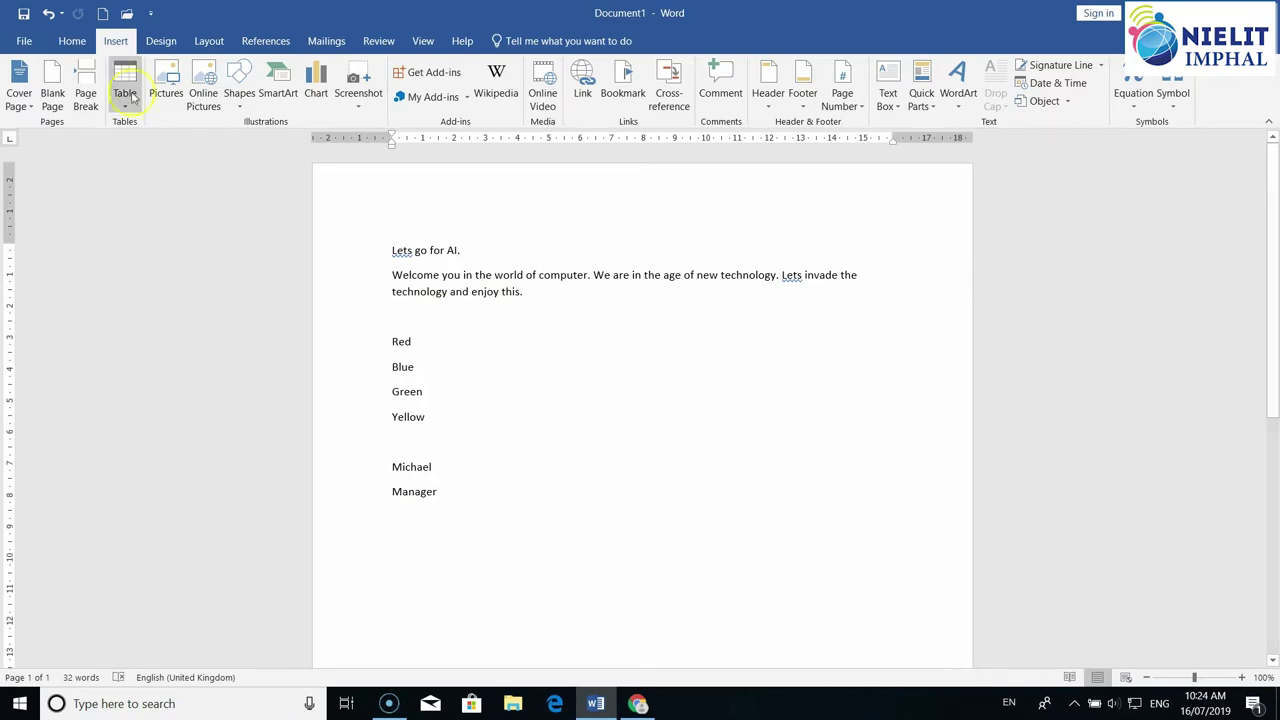
Insert a blank page after the welcome paragraph, ahead of the Red, Blue, Green, Yellow list
click(52, 97)
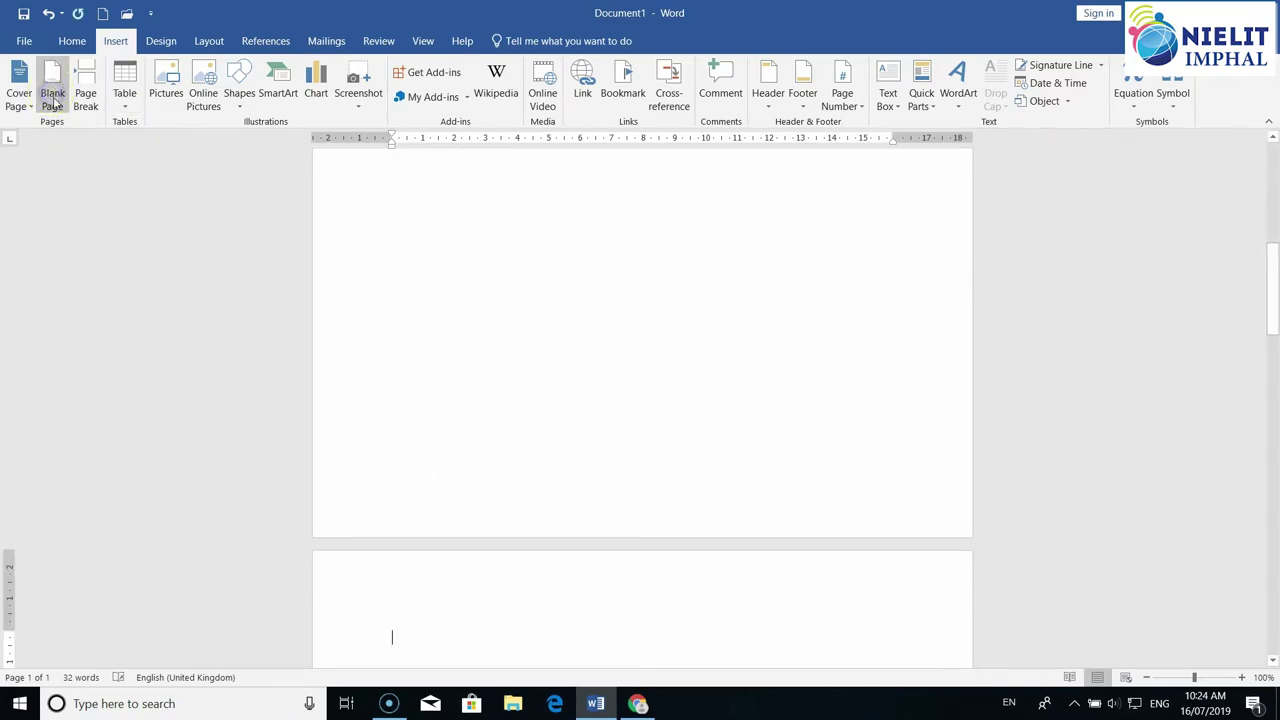
scroll(428, 480, up, 10)
scroll(428, 480, up, 8)
click(420, 329)
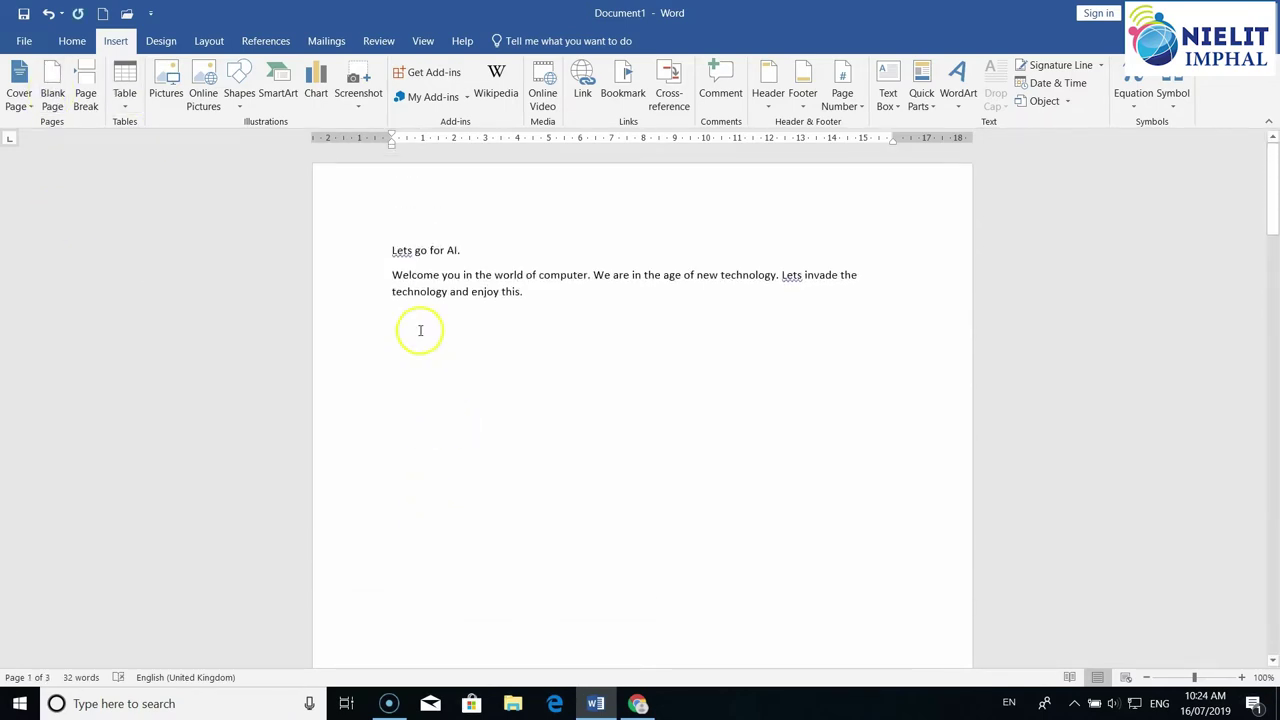
scroll(420, 322, down, 5)
scroll(439, 496, down, 3)
scroll(439, 496, down, 4)
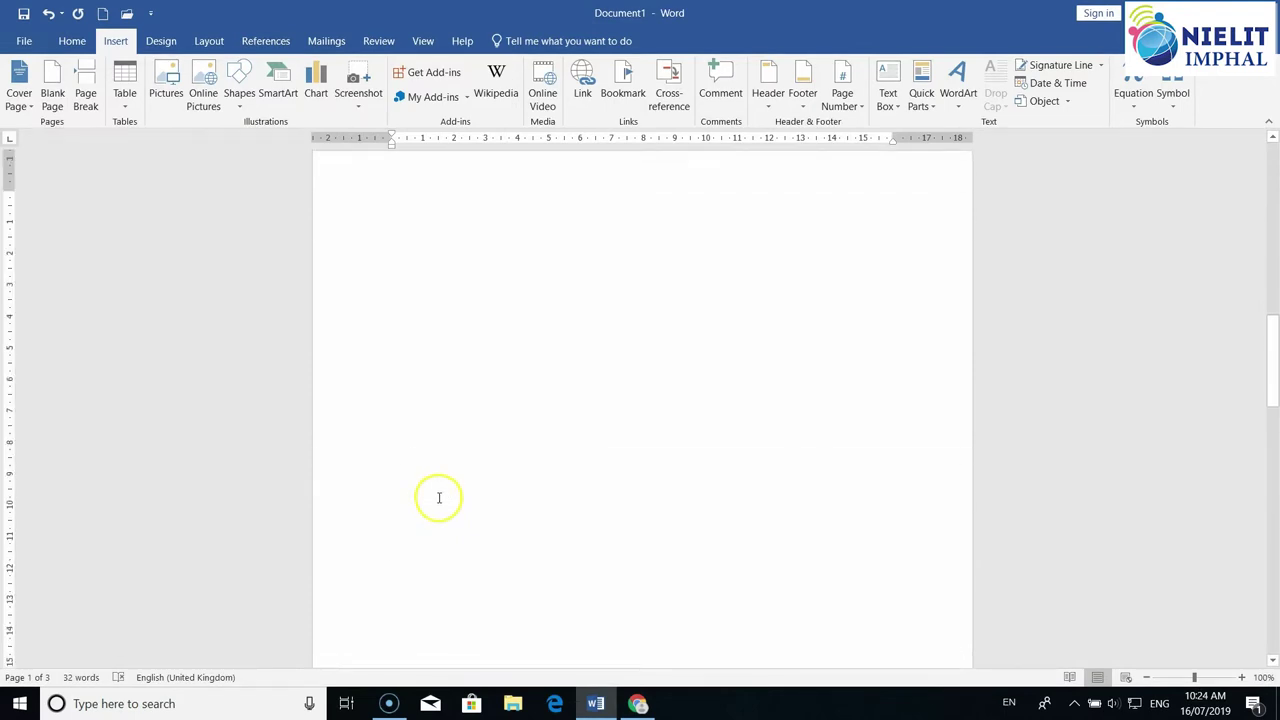
scroll(439, 496, down, 3)
scroll(439, 496, down, 3)
scroll(439, 497, down, 1)
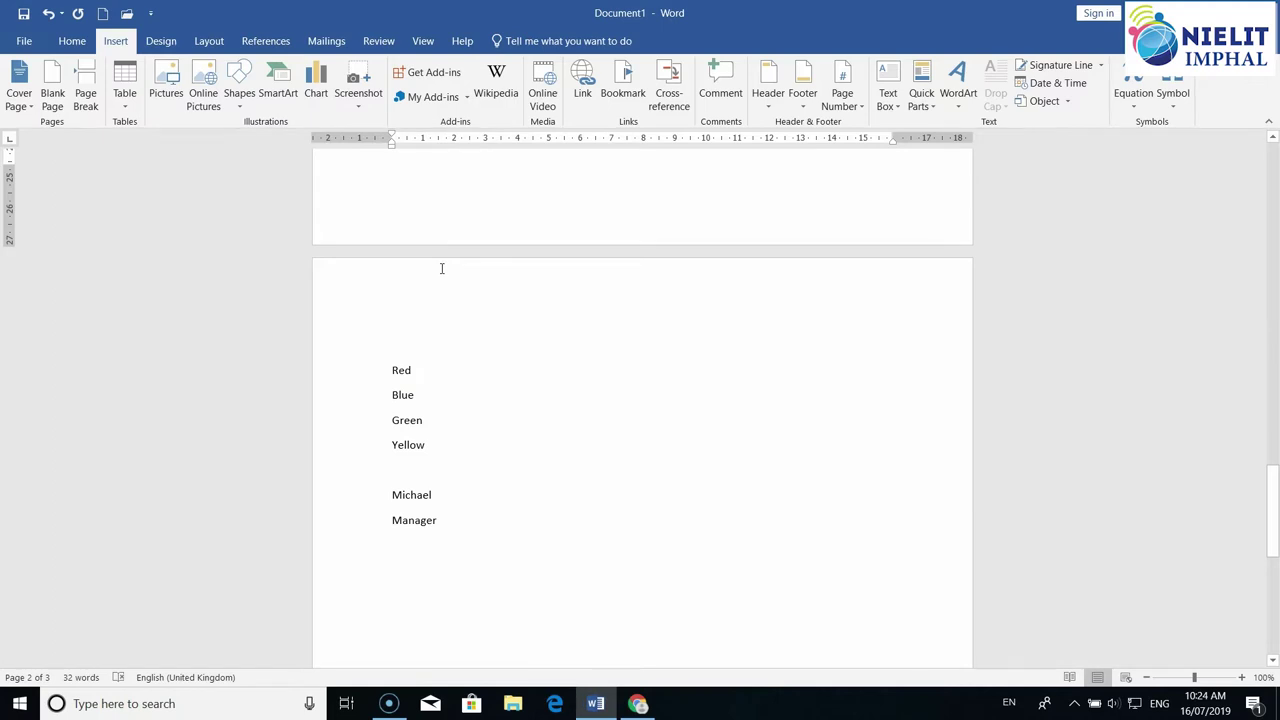
scroll(468, 427, up, 3)
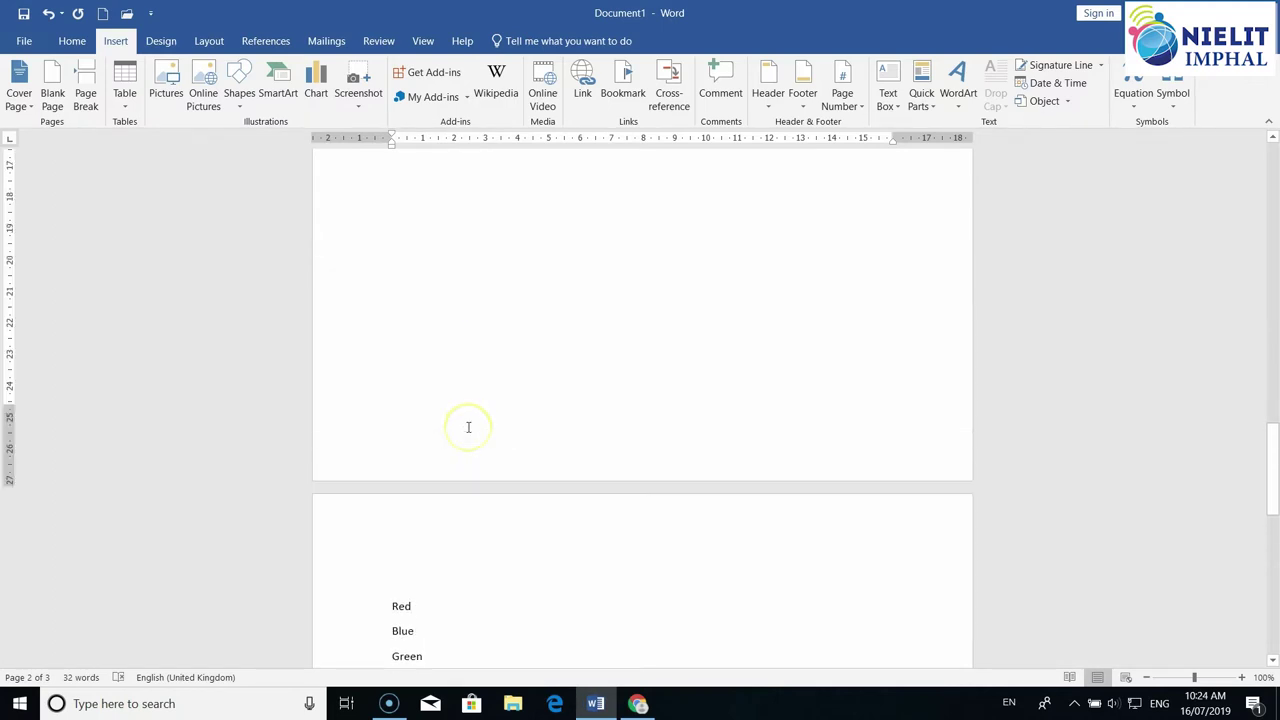
scroll(468, 427, up, 8)
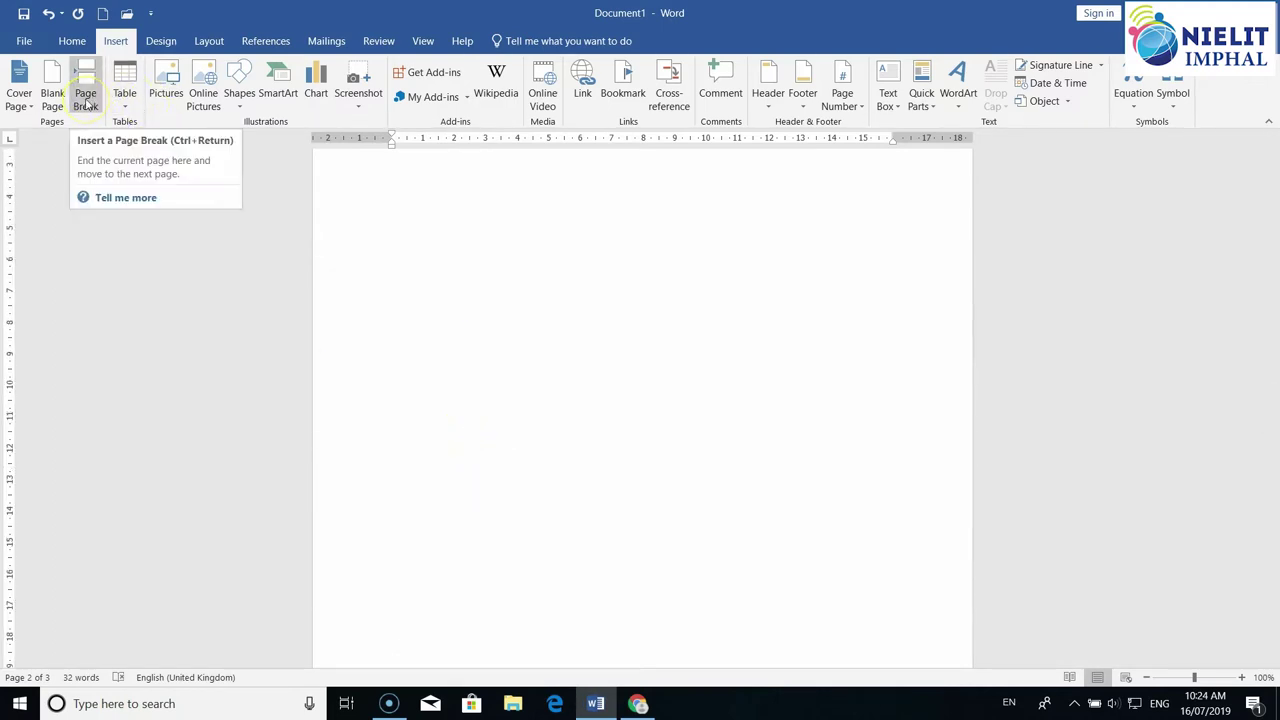
click(491, 507)
scroll(491, 510, down, 3)
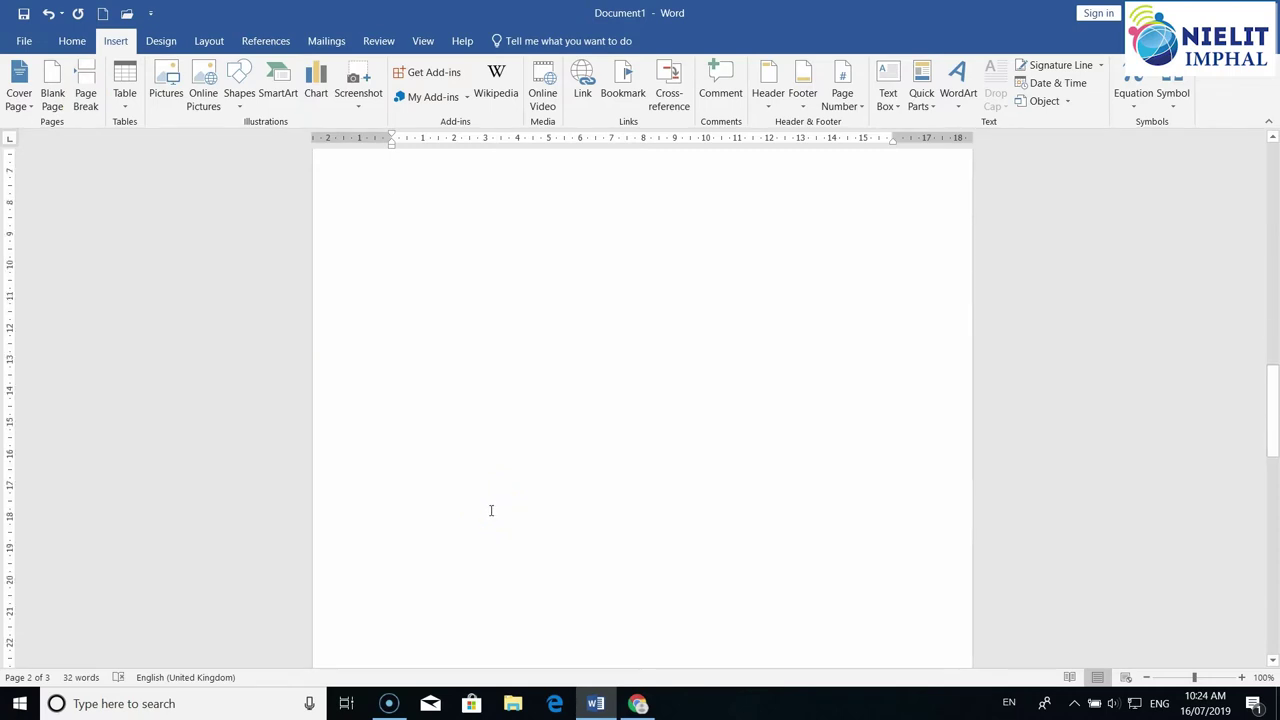
scroll(491, 510, down, 6)
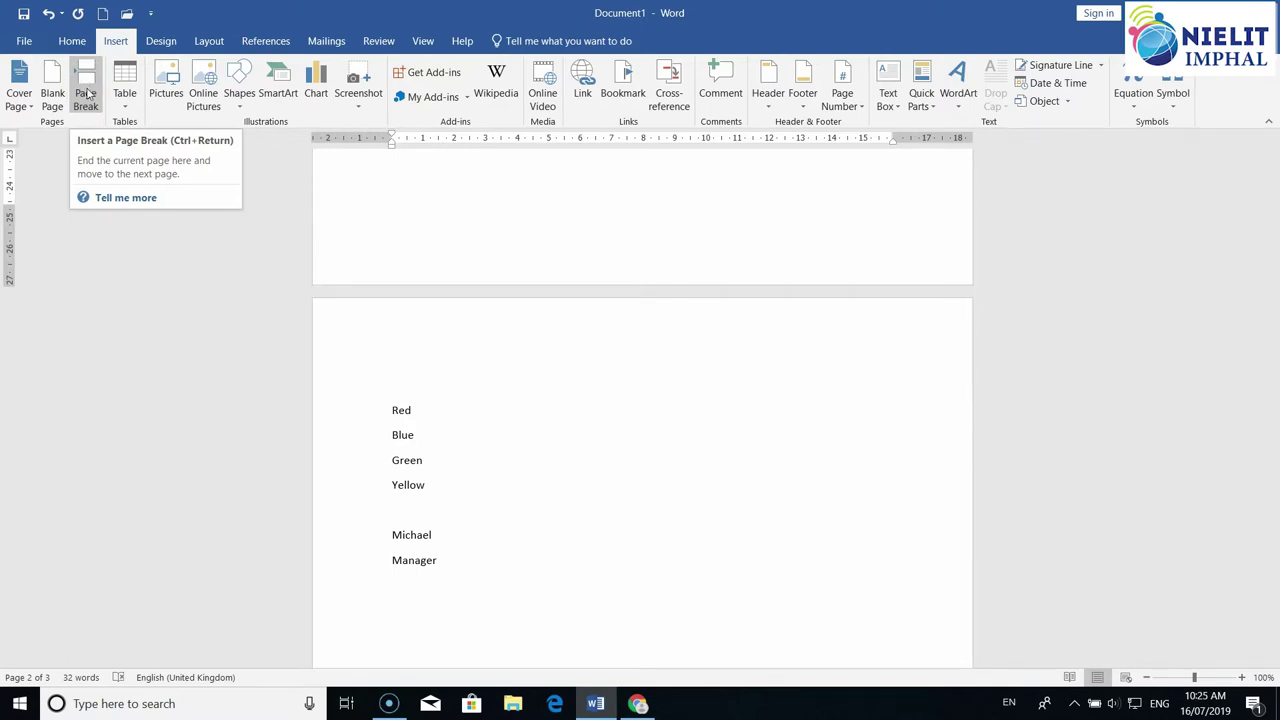
scroll(429, 428, up, 6)
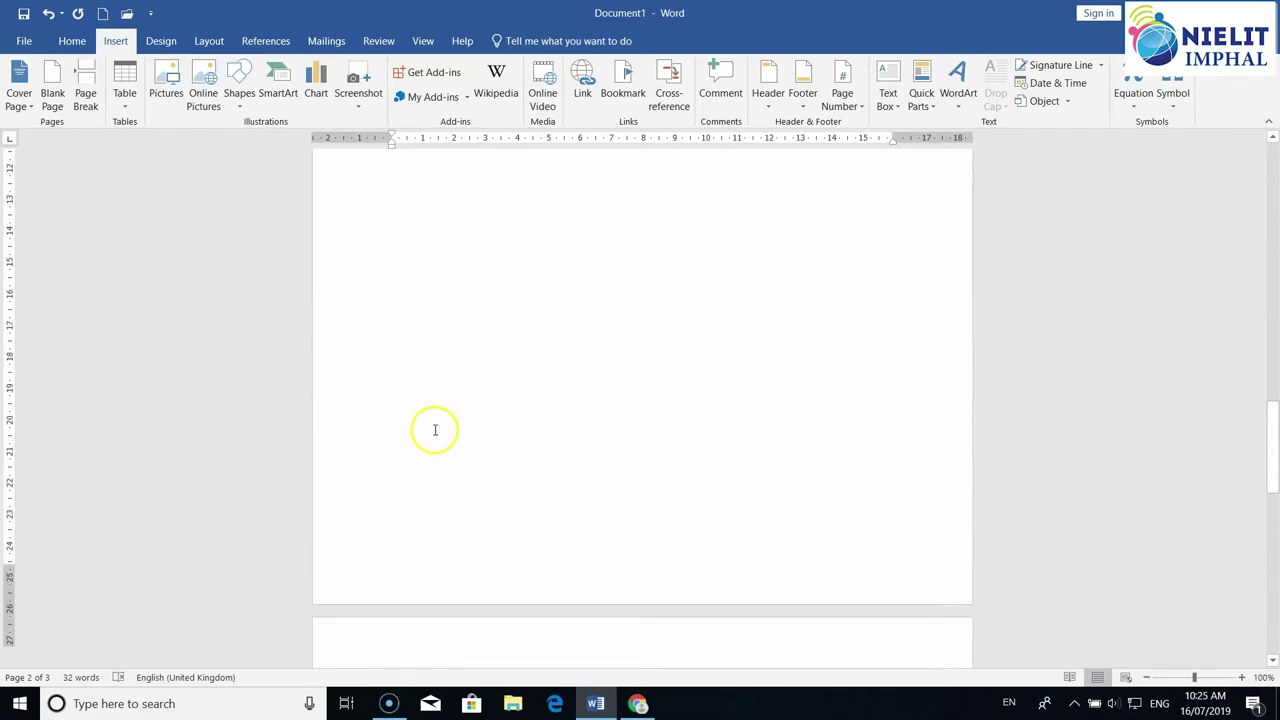
scroll(435, 432, up, 3)
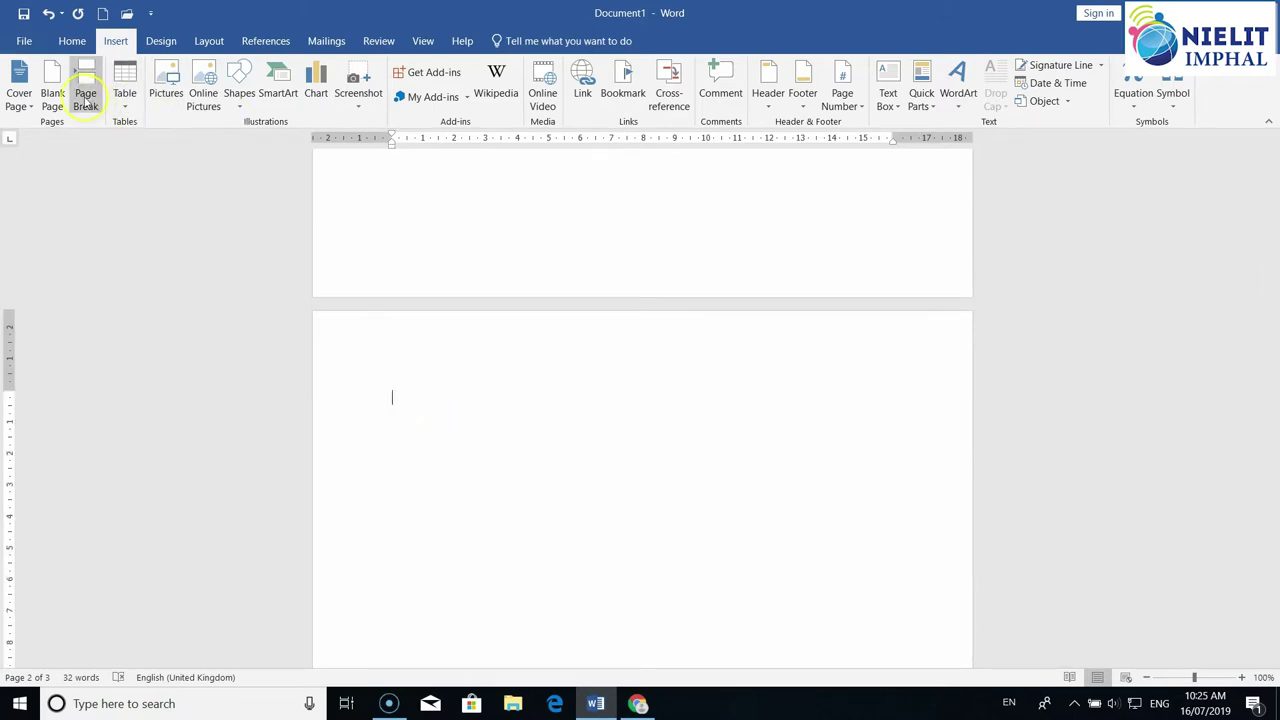
click(86, 102)
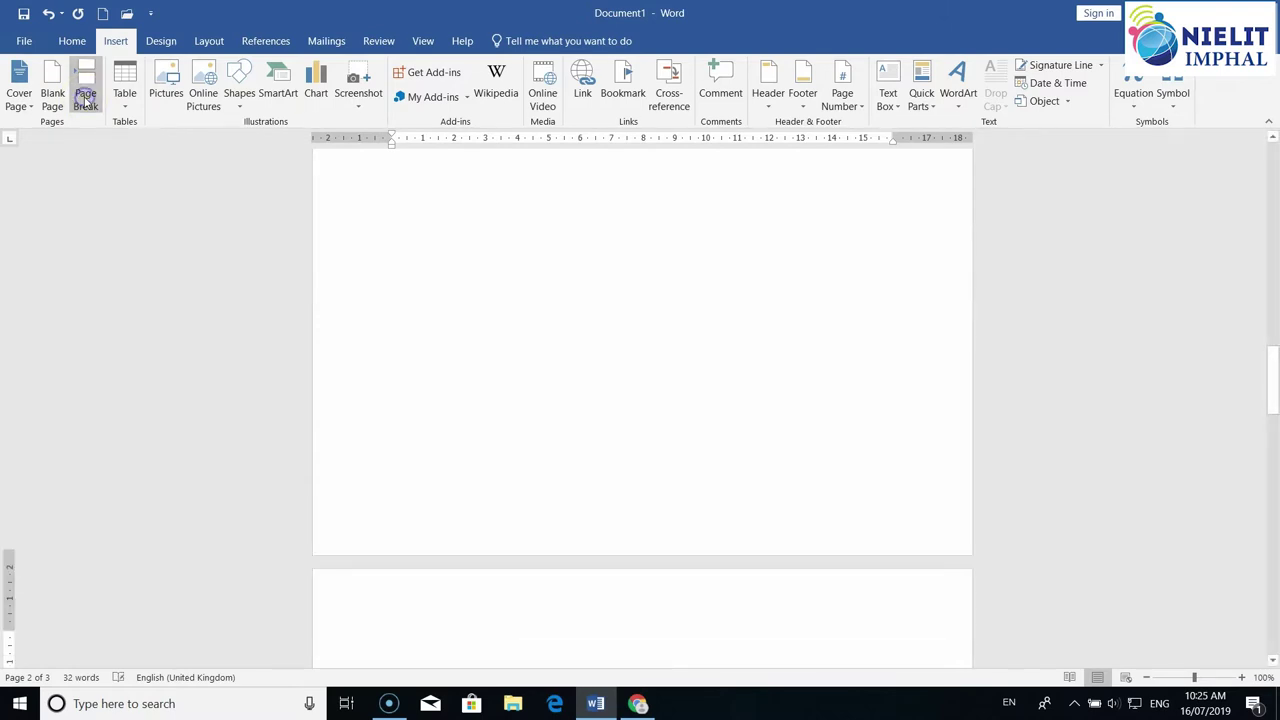
scroll(401, 437, down, 3)
scroll(401, 437, down, 3)
scroll(401, 437, down, 3)
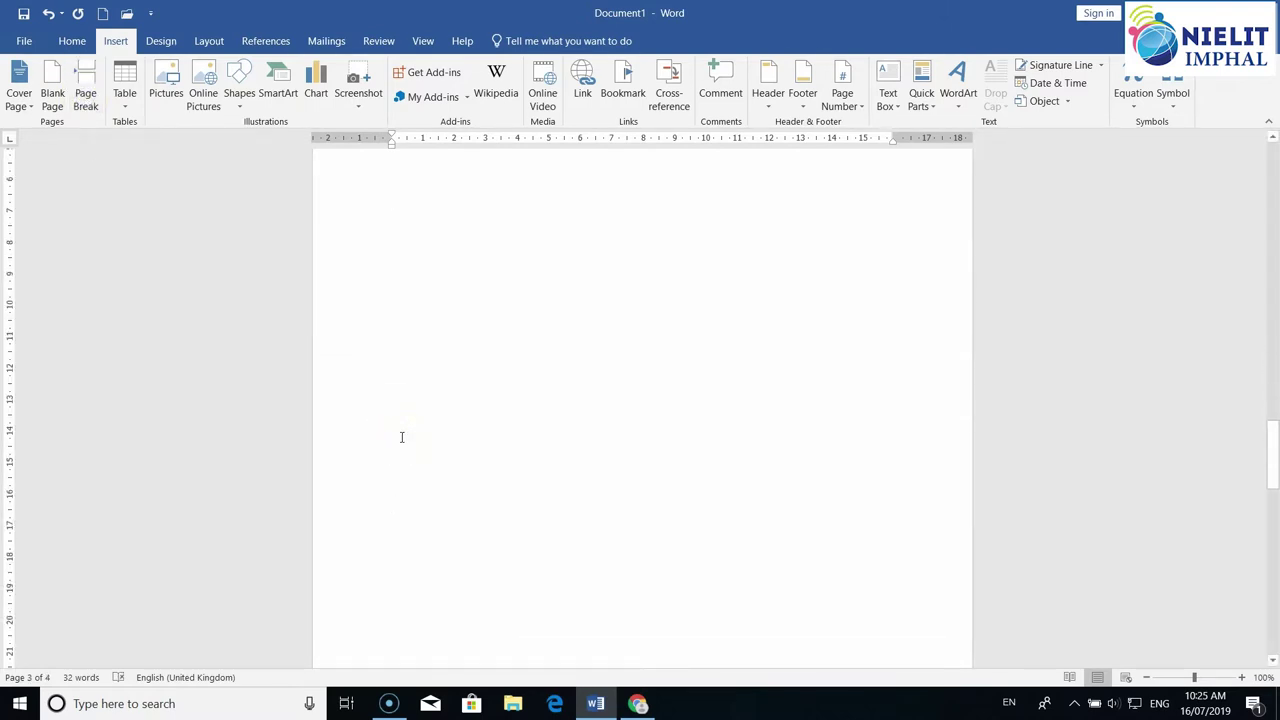
scroll(401, 437, down, 5)
scroll(401, 437, down, 3)
scroll(401, 439, up, 2)
scroll(401, 439, up, 5)
scroll(401, 439, up, 5)
scroll(401, 439, down, 10)
scroll(400, 439, up, 3)
scroll(401, 438, up, 5)
scroll(401, 438, up, 5)
scroll(401, 438, up, 5)
scroll(401, 438, up, 5)
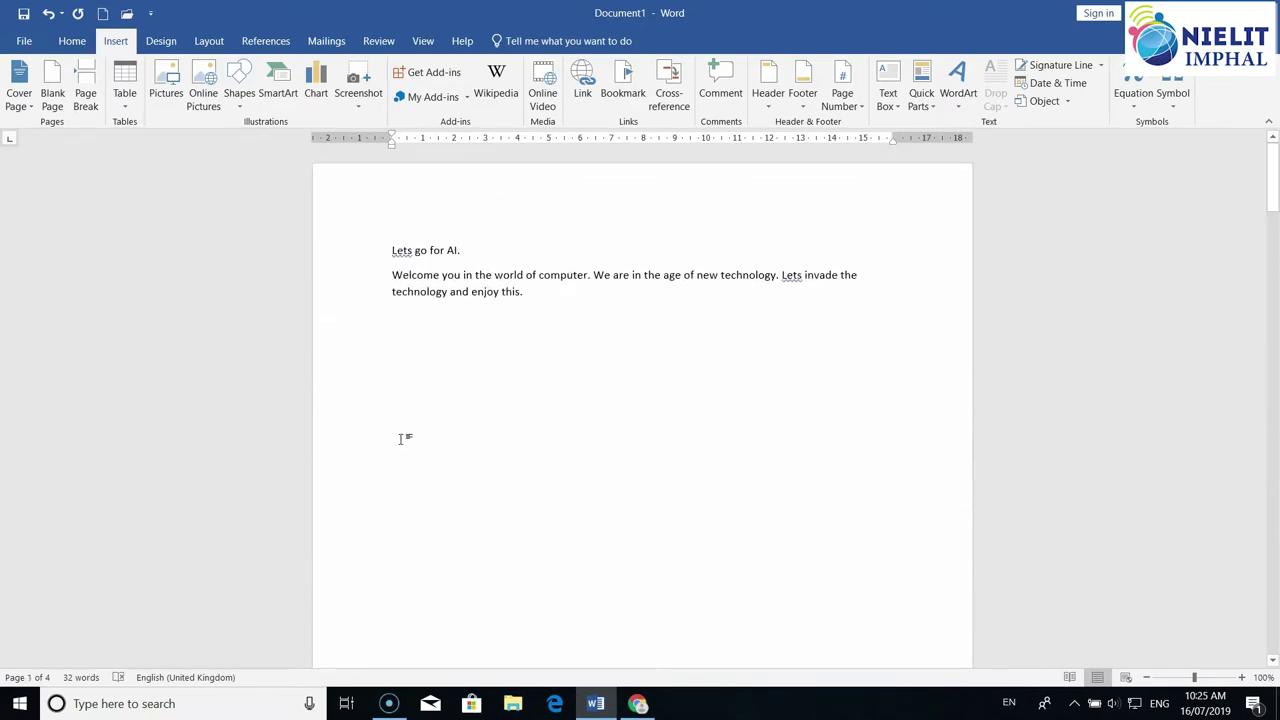
scroll(401, 438, up, 5)
scroll(401, 439, down, 5)
scroll(401, 439, down, 3)
scroll(401, 439, down, 1)
scroll(401, 438, down, 2)
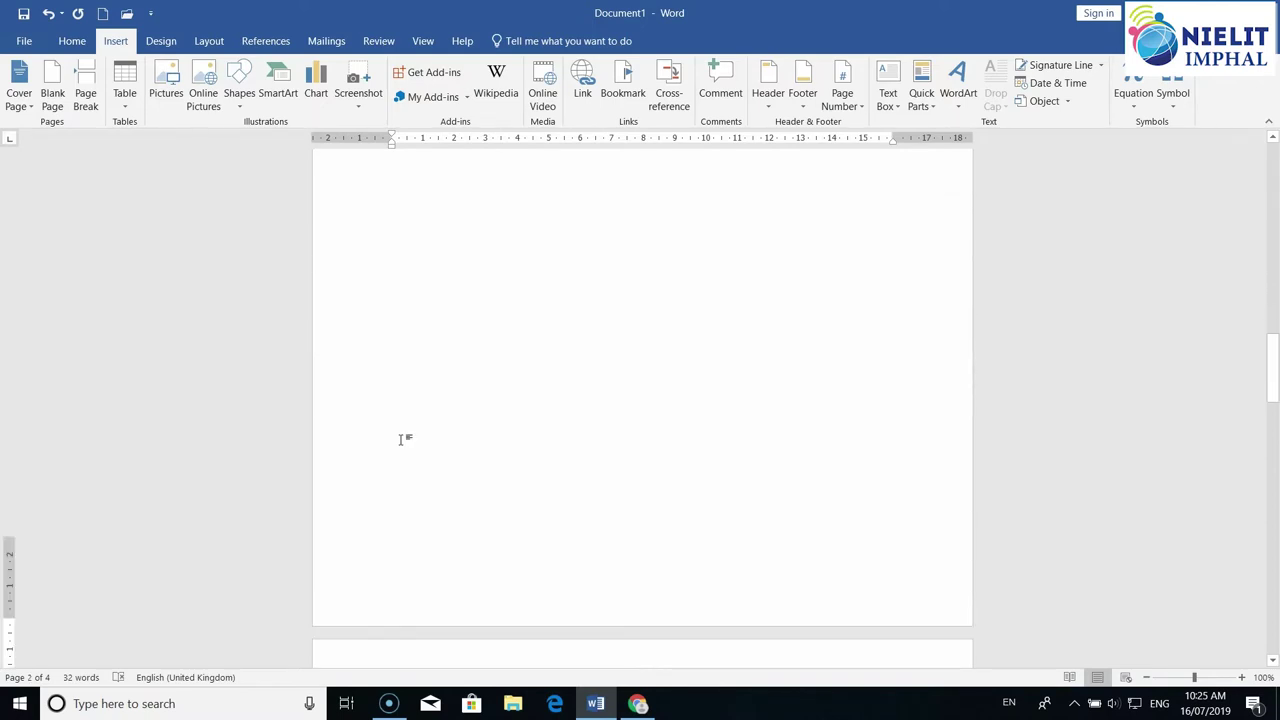
scroll(401, 438, down, 5)
scroll(401, 438, down, 2)
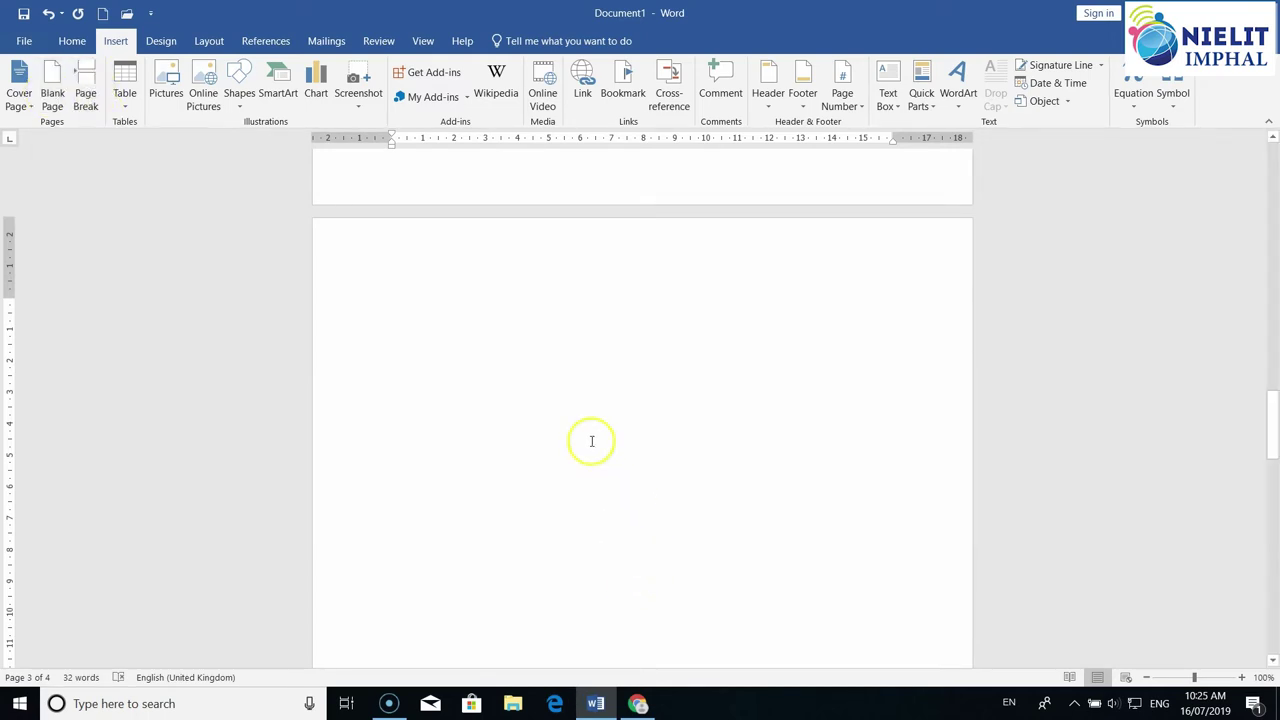
scroll(567, 425, up, 5)
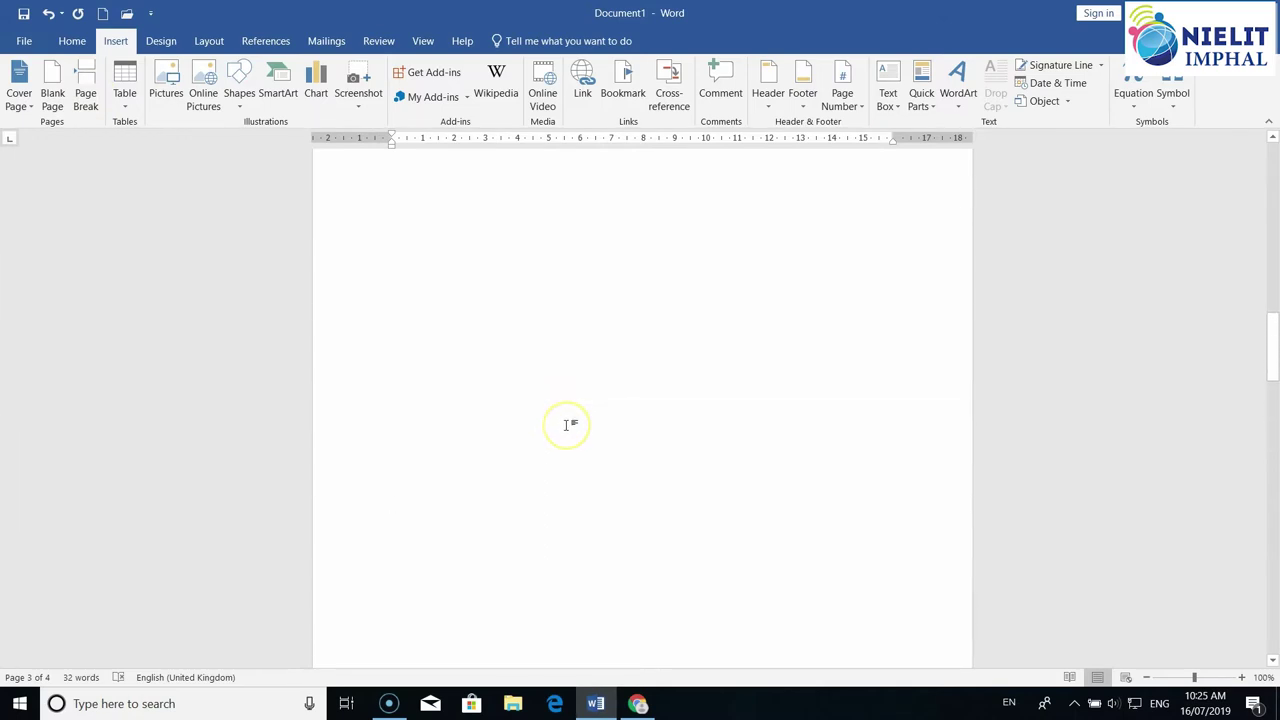
scroll(567, 425, up, 3)
scroll(567, 425, up, 3)
scroll(567, 425, up, 3)
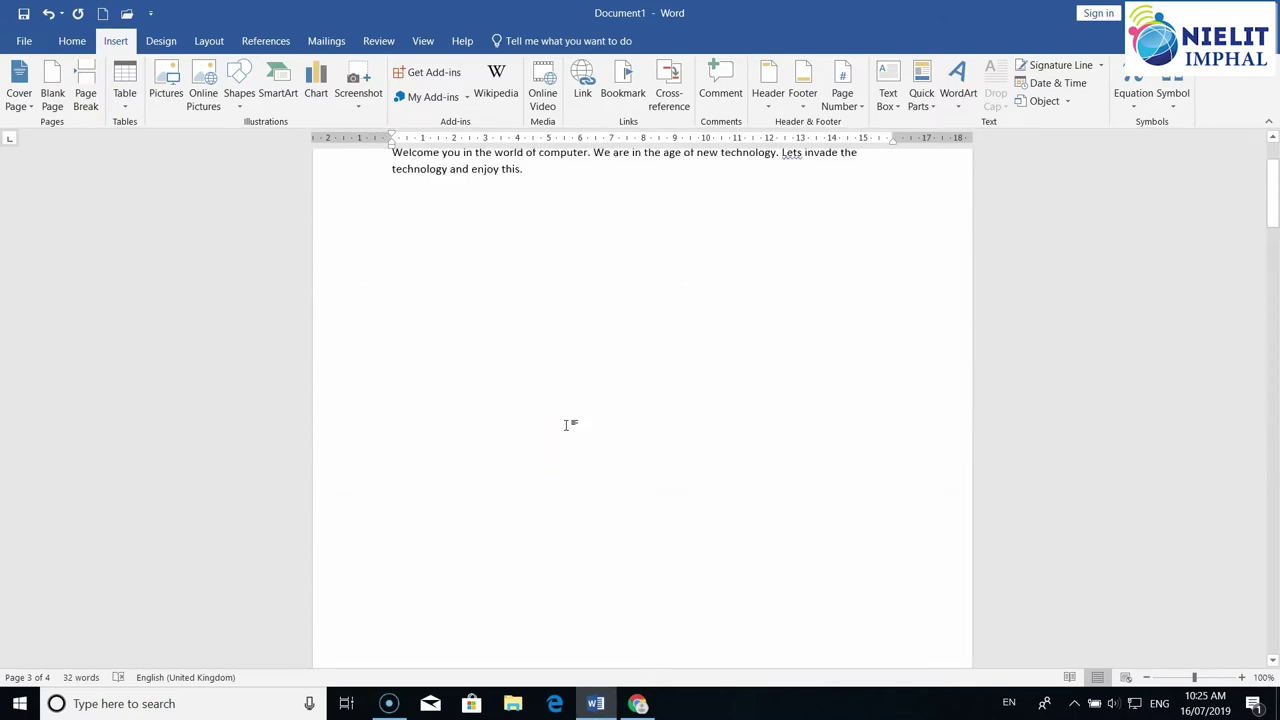
scroll(567, 425, up, 3)
scroll(567, 425, down, 3)
scroll(567, 425, down, 3)
scroll(567, 425, down, 3)
scroll(567, 425, down, 3)
scroll(567, 426, down, 5)
scroll(567, 426, down, 5)
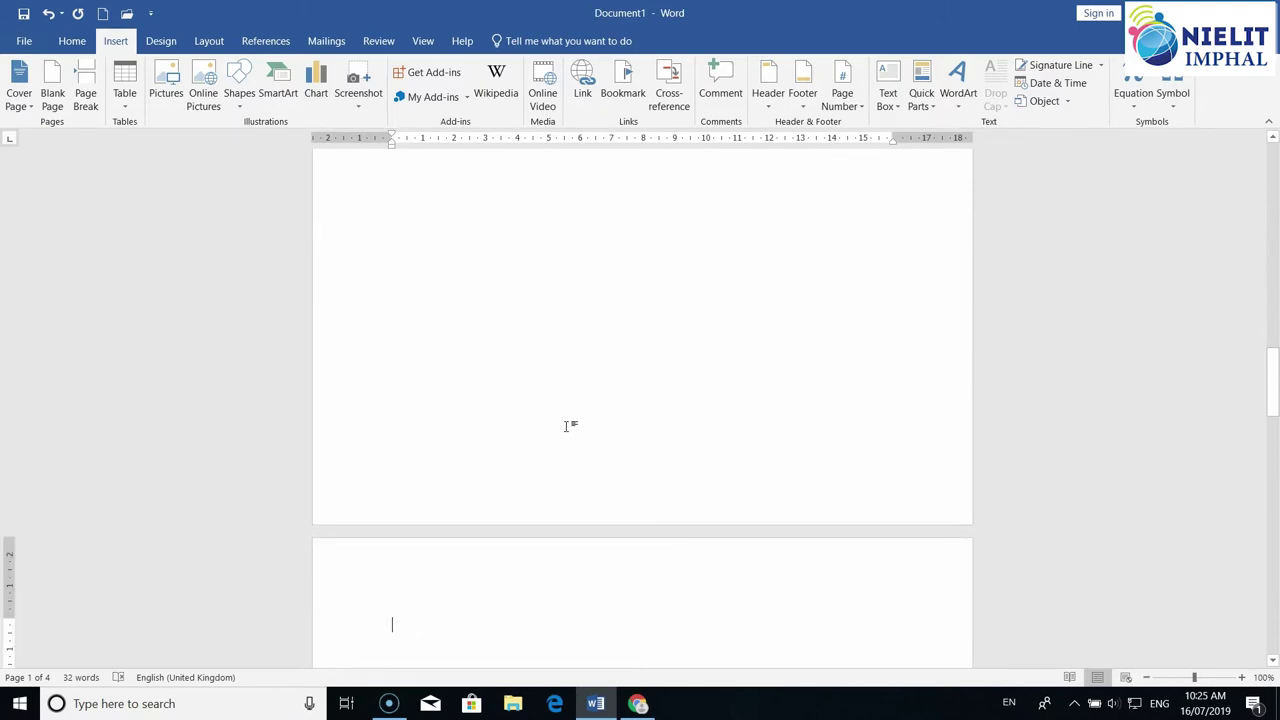
scroll(567, 426, down, 5)
scroll(567, 426, down, 5)
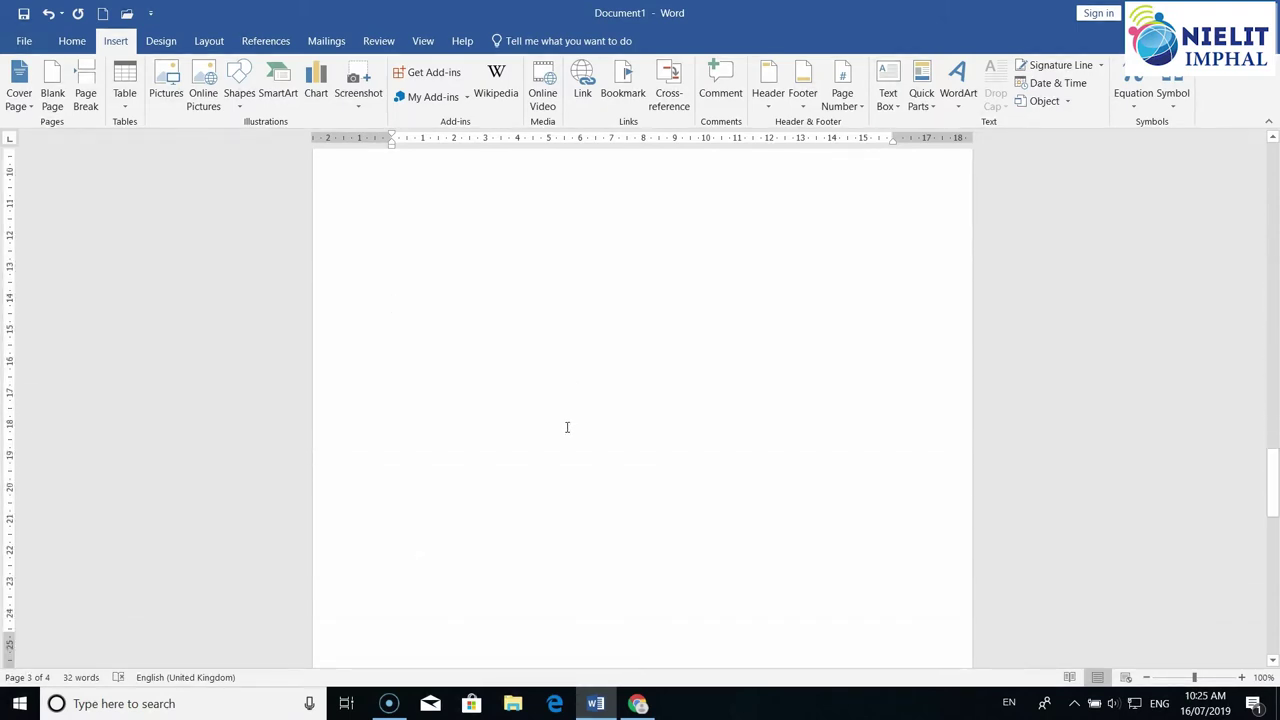
scroll(567, 426, down, 5)
click(535, 357)
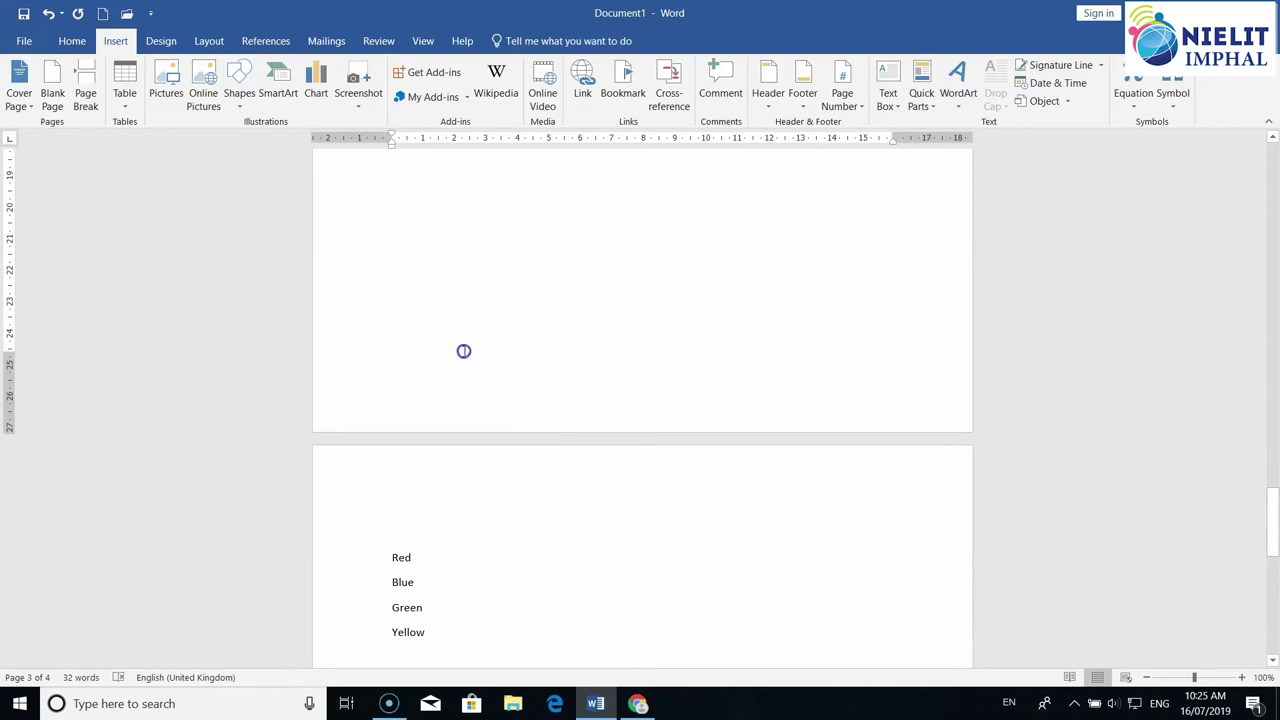
Add two empty lines on the blank page with Enter
scroll(463, 351, up, 10)
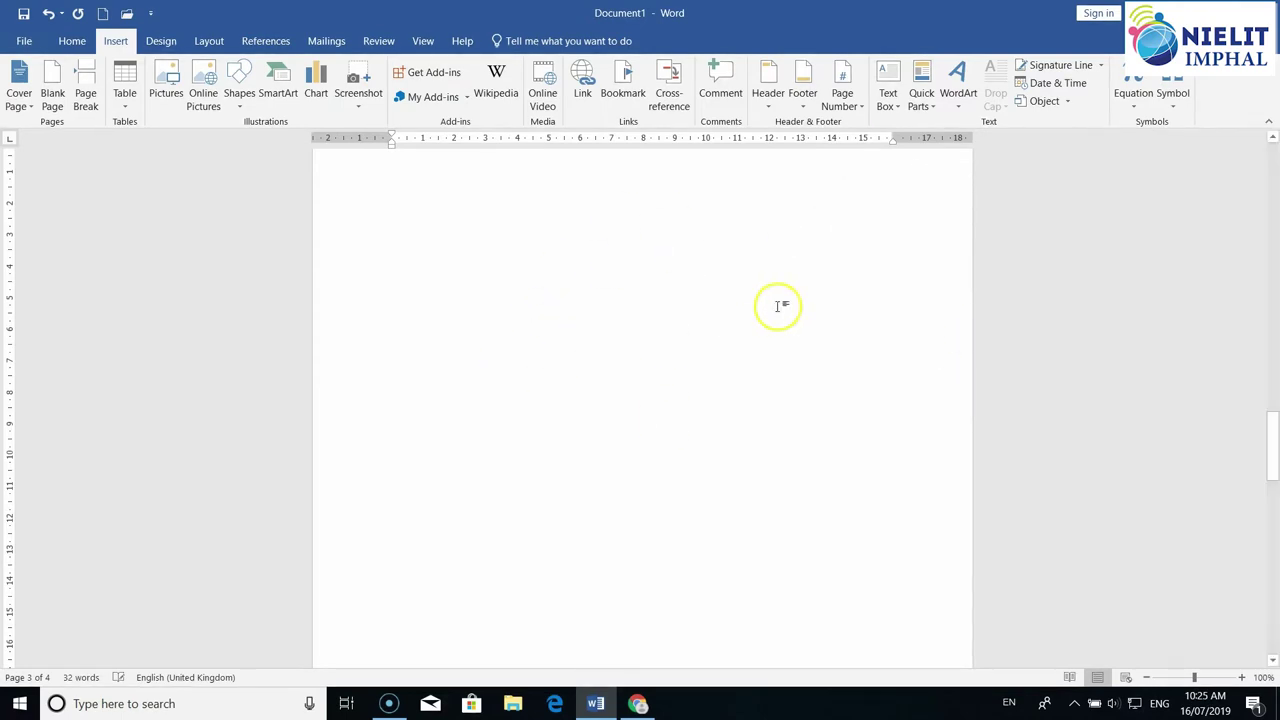
click(683, 220)
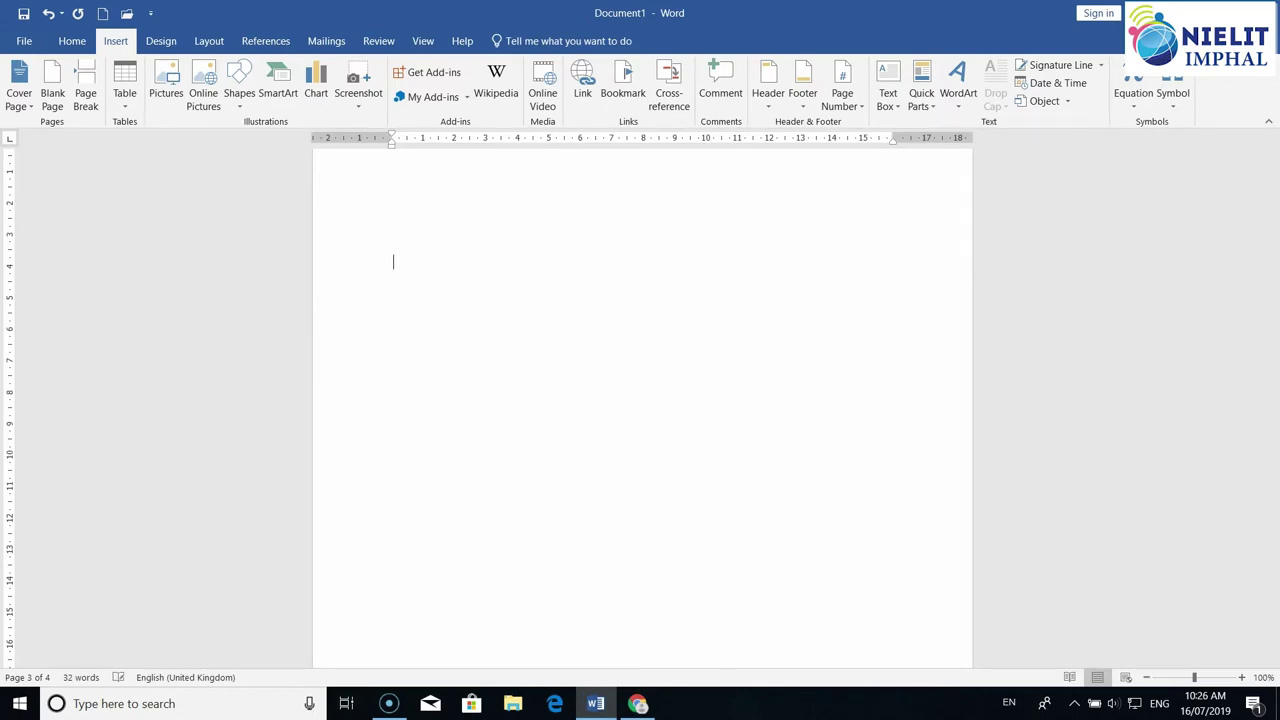
key(Return)
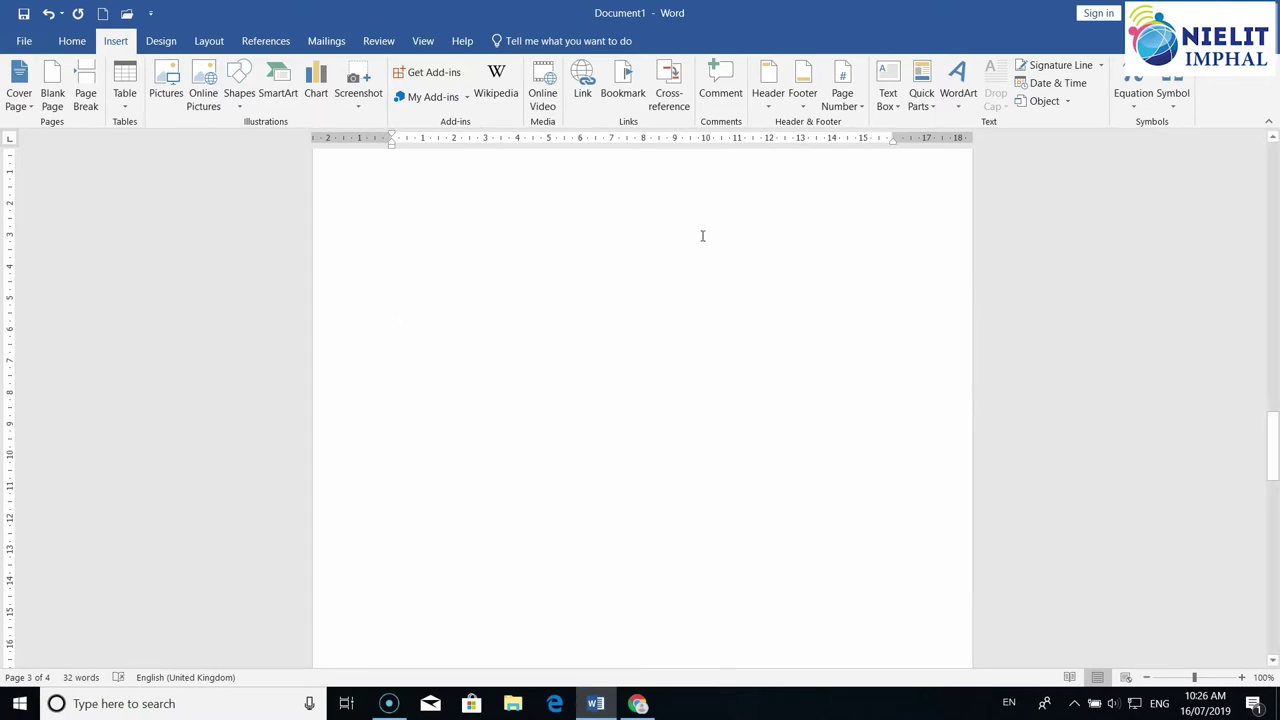
key(Return)
Scroll through the four pages to check the empty pages before the colour list
scroll(643, 316, up, 2)
scroll(643, 316, up, 3)
scroll(643, 316, up, 3)
scroll(643, 316, up, 3)
scroll(643, 318, up, 2)
scroll(643, 318, up, 3)
scroll(643, 318, up, 1)
scroll(720, 606, down, 1)
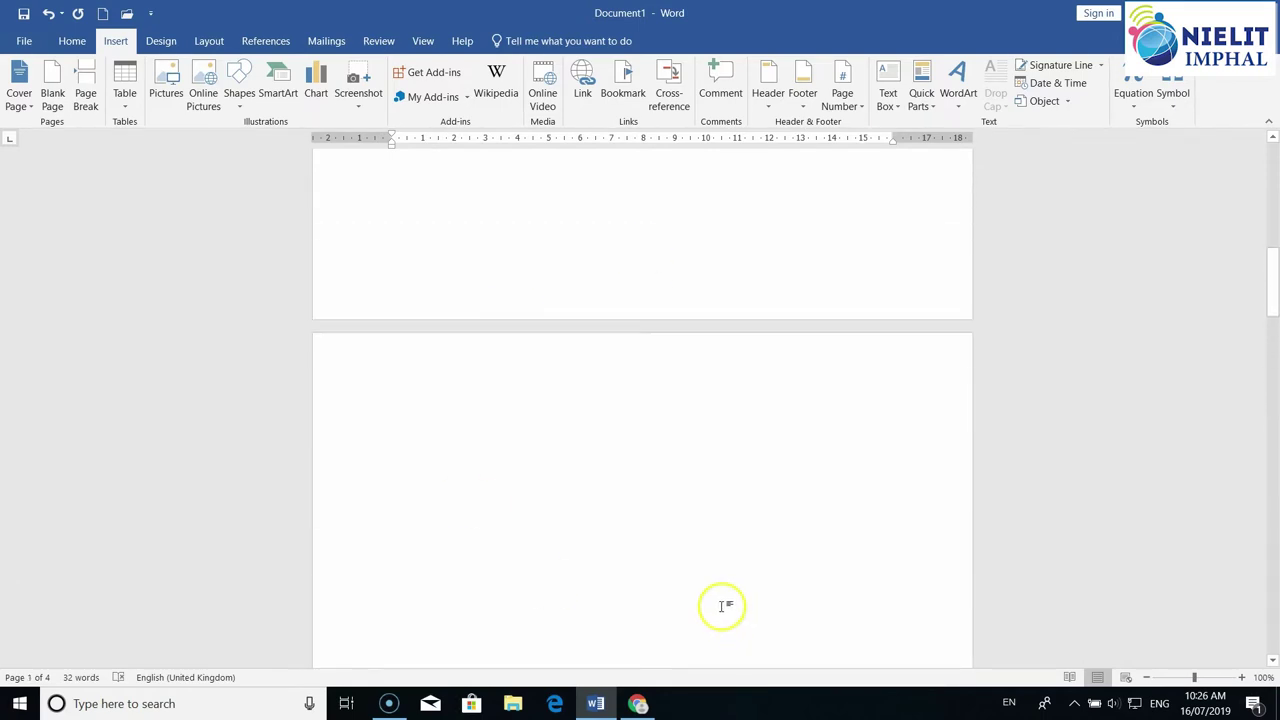
scroll(720, 606, down, 5)
scroll(720, 606, down, 3)
scroll(720, 606, down, 3)
scroll(721, 606, down, 4)
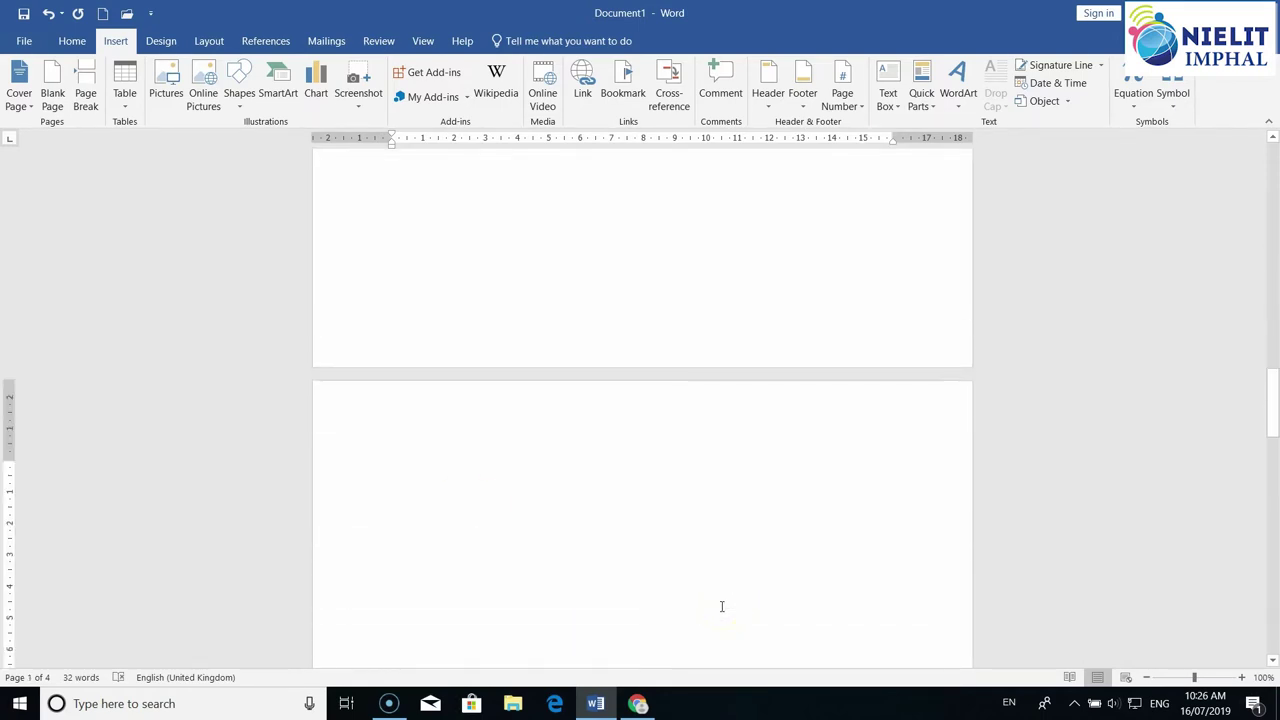
scroll(721, 606, down, 5)
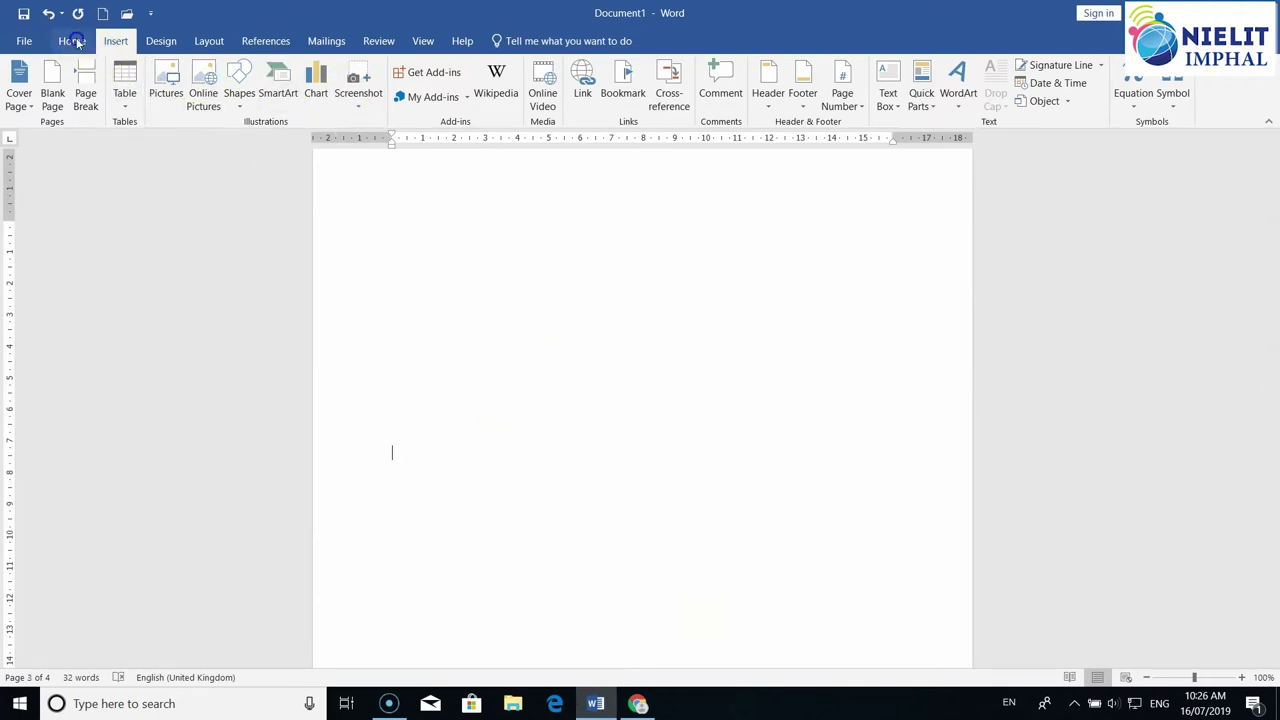
click(75, 42)
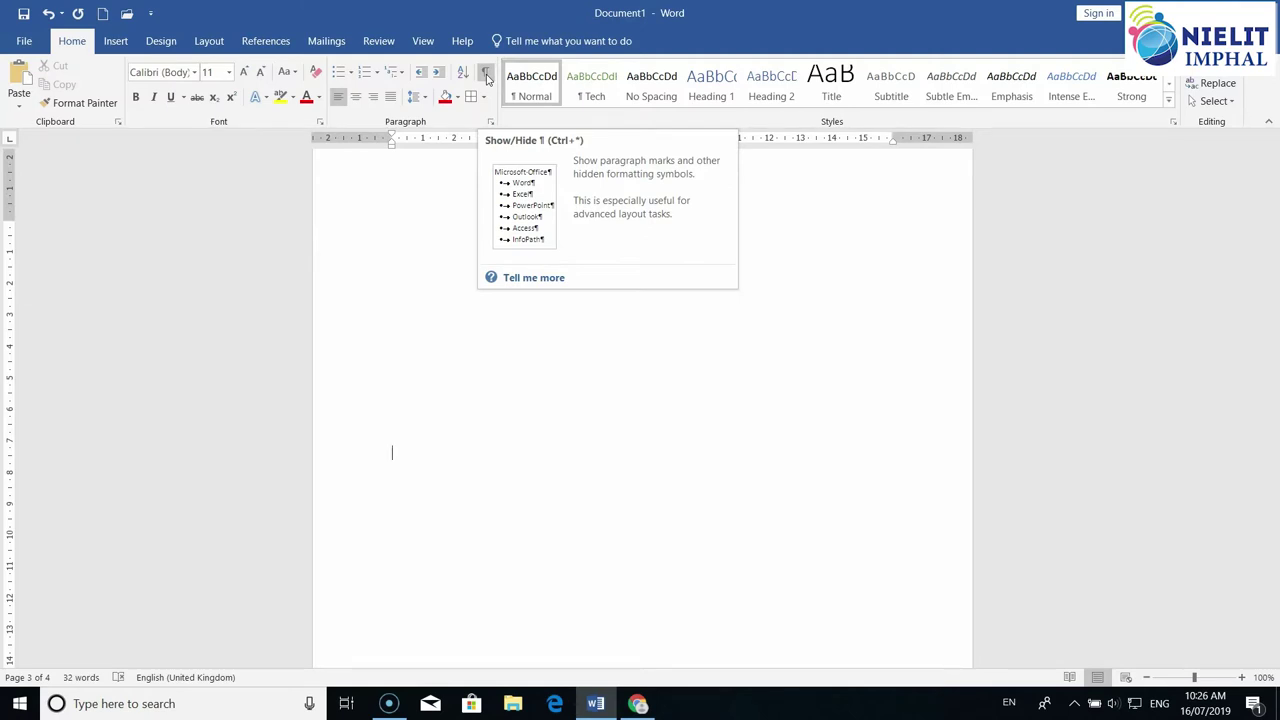
Turn on Show/Hide ¶ to reveal paragraph marks and page breaks
click(487, 78)
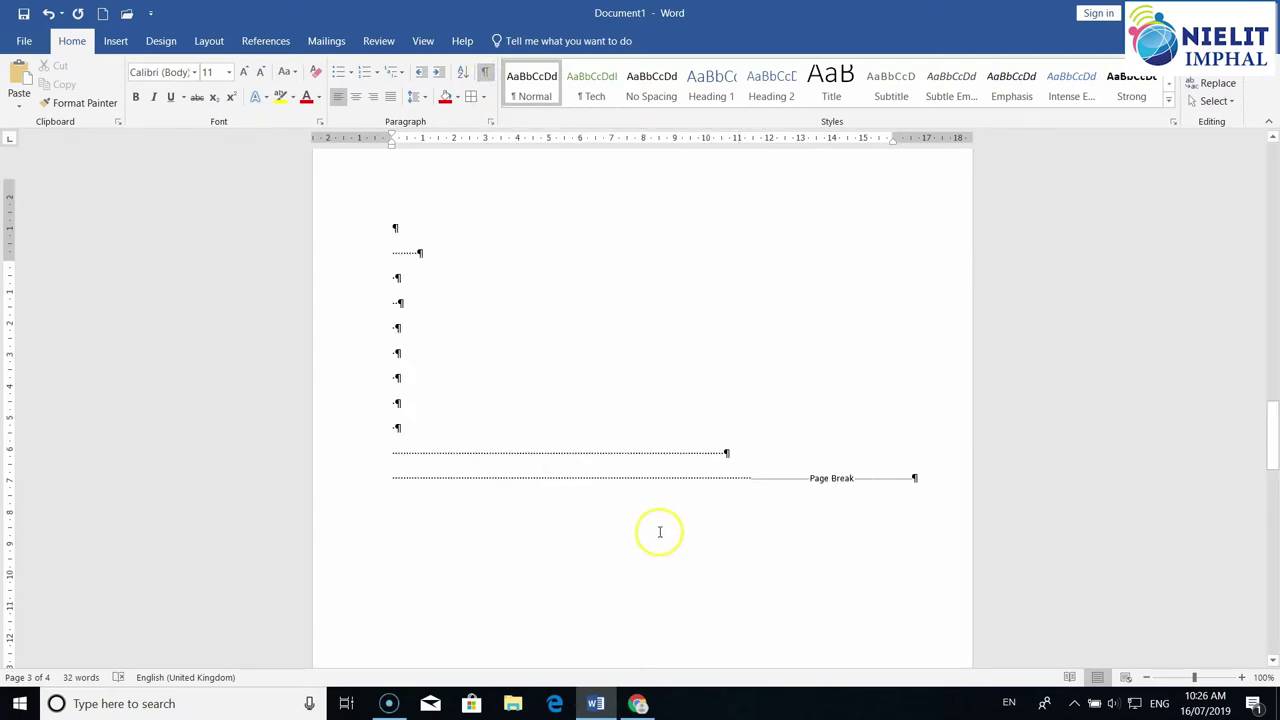
scroll(660, 532, up, 2)
scroll(660, 532, up, 3)
scroll(660, 532, up, 15)
scroll(659, 535, up, 4)
scroll(659, 535, up, 6)
scroll(659, 535, up, 4)
scroll(659, 535, up, 2)
click(418, 248)
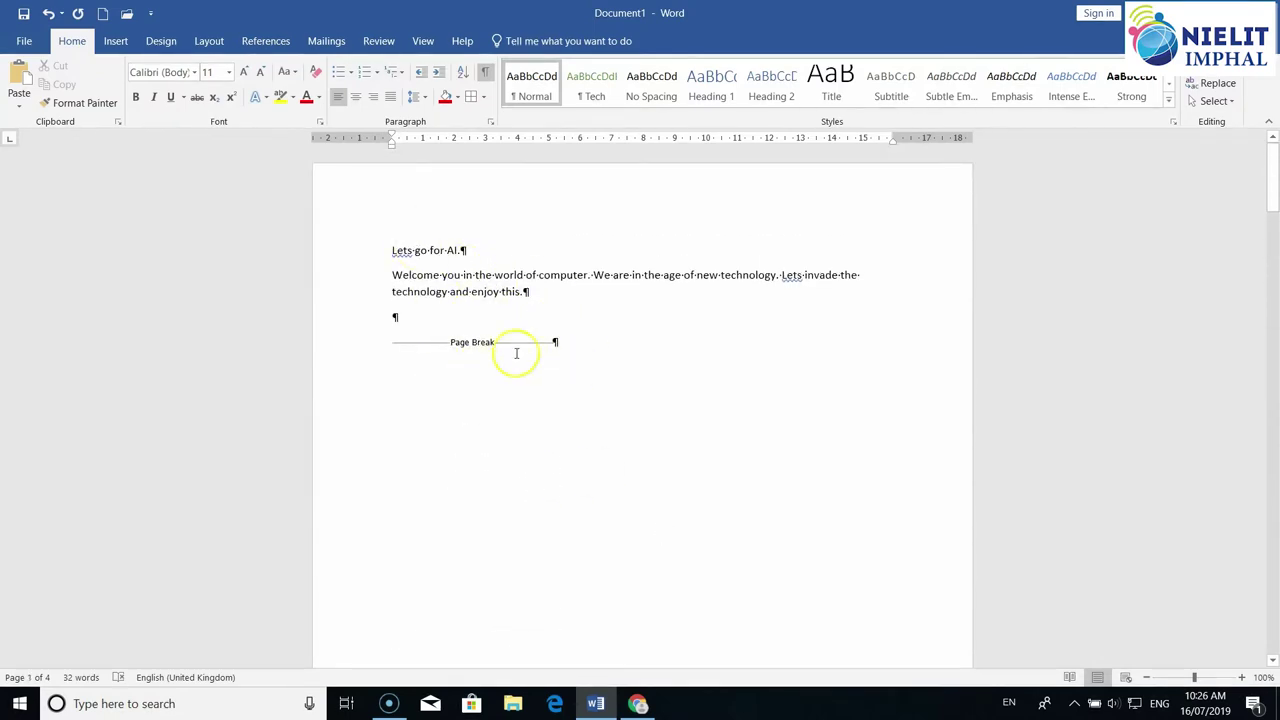
Place the cursor at the start of the dotted page-break line on the empty pages
scroll(567, 395, down, 3)
scroll(568, 400, down, 10)
scroll(566, 406, down, 6)
scroll(566, 406, down, 10)
scroll(566, 406, down, 5)
scroll(566, 406, down, 3)
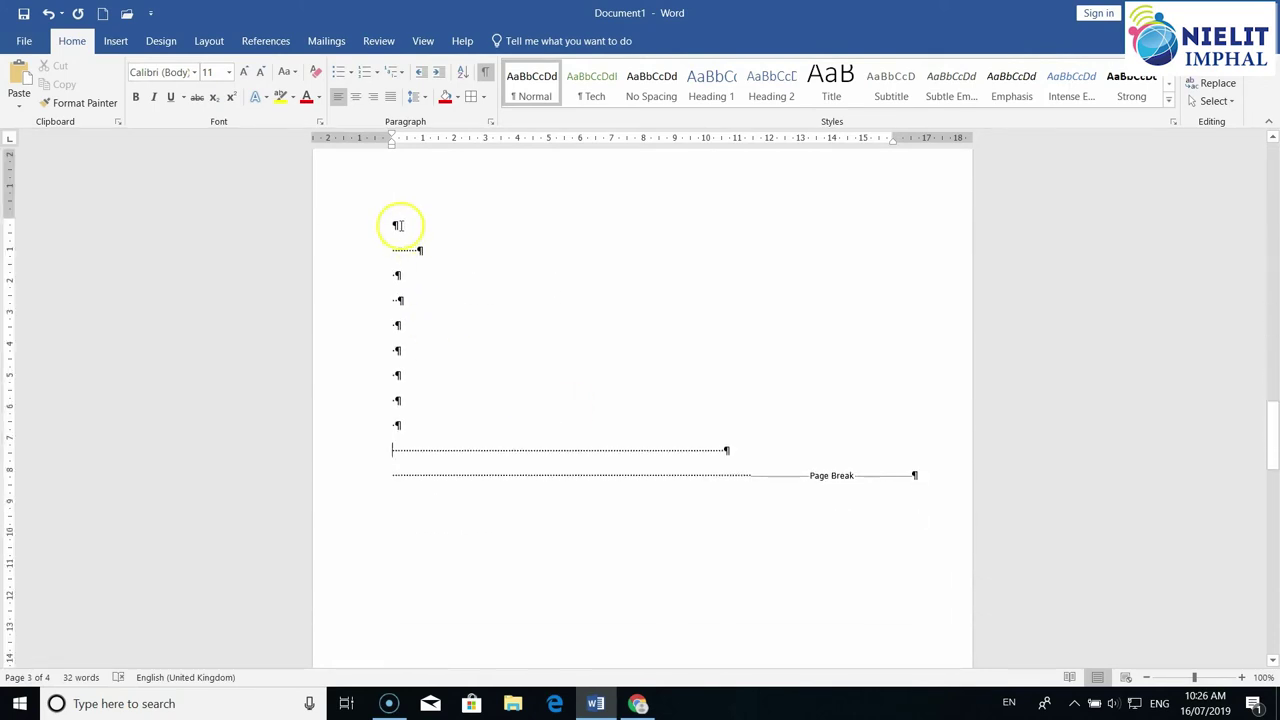
click(398, 450)
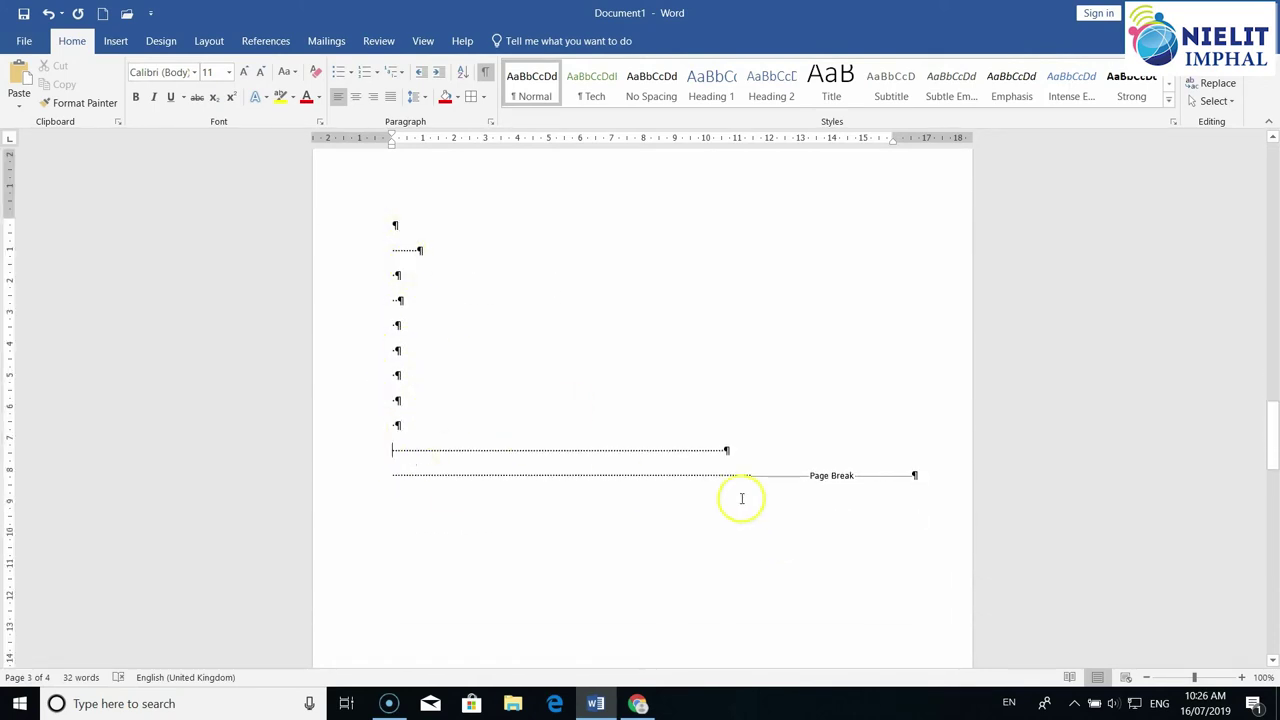
scroll(605, 512, down, 3)
scroll(605, 512, down, 5)
scroll(605, 512, down, 5)
scroll(605, 512, down, 2)
scroll(605, 513, up, 6)
scroll(605, 513, up, 6)
scroll(605, 513, up, 3)
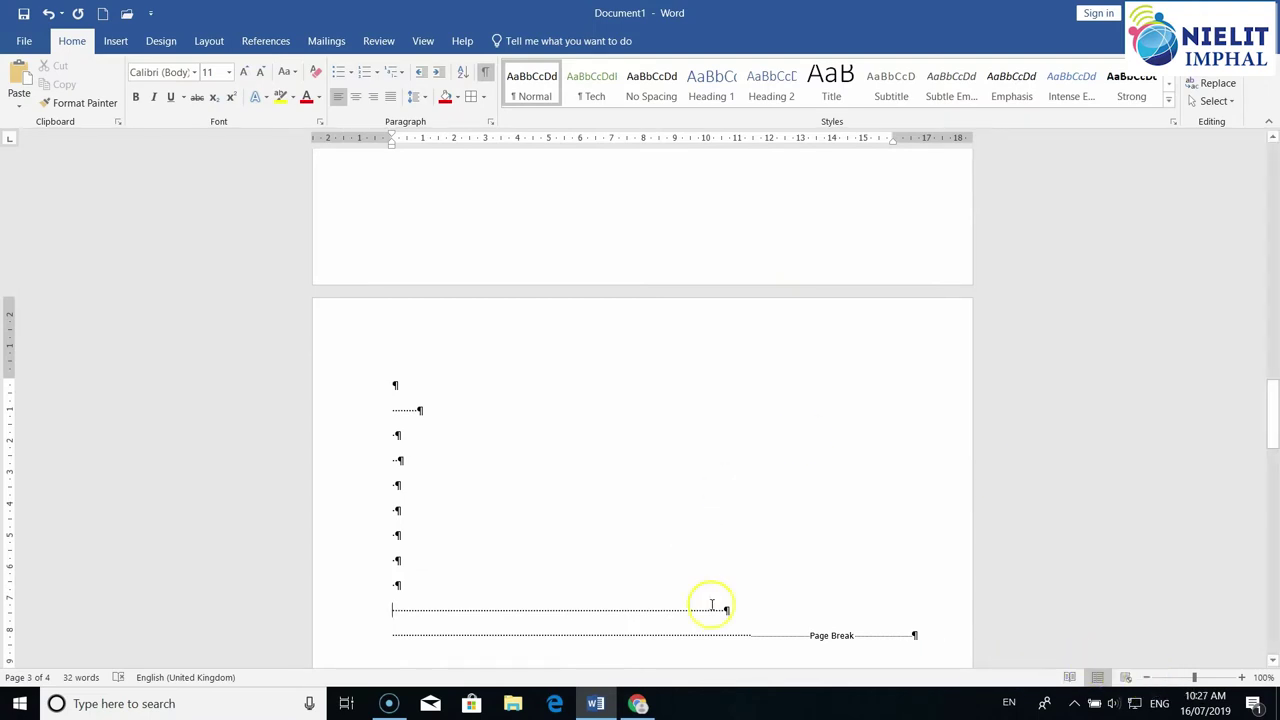
At 20% zoom, select and delete the empty lines and page breaks across pages 2–3
click(1147, 679)
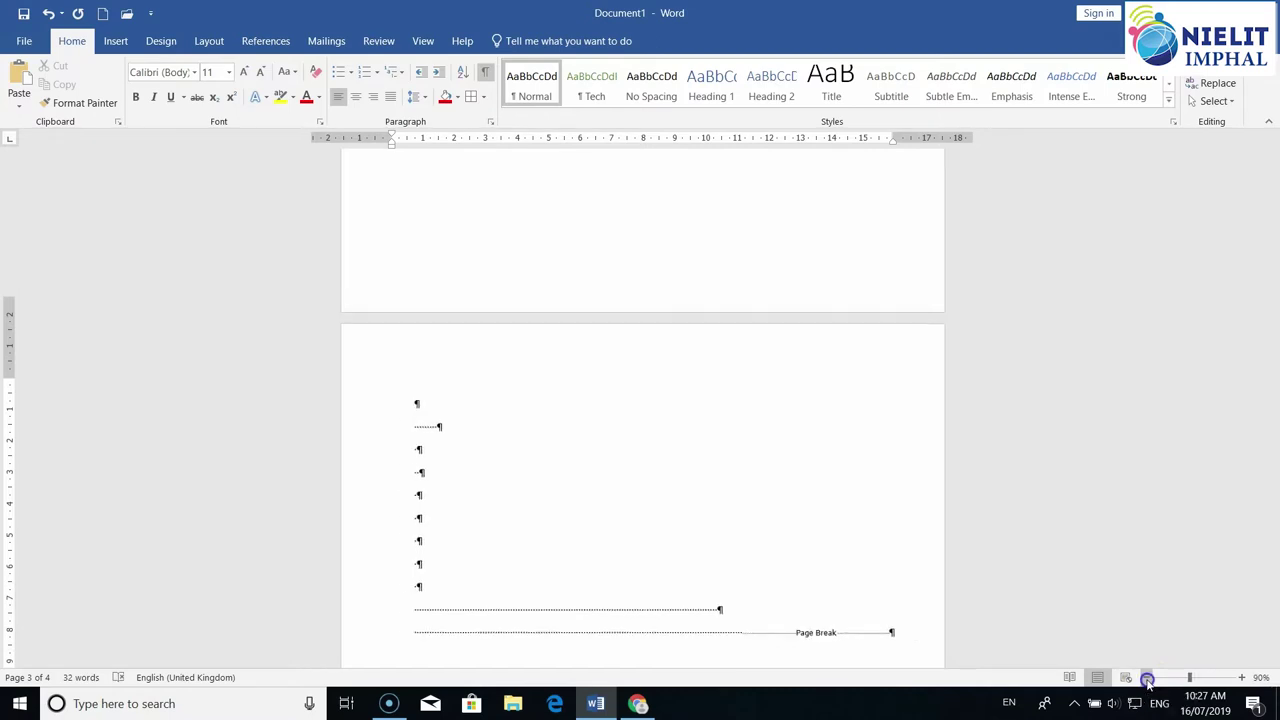
click(1147, 679)
click(1147, 679)
click(1147, 679)
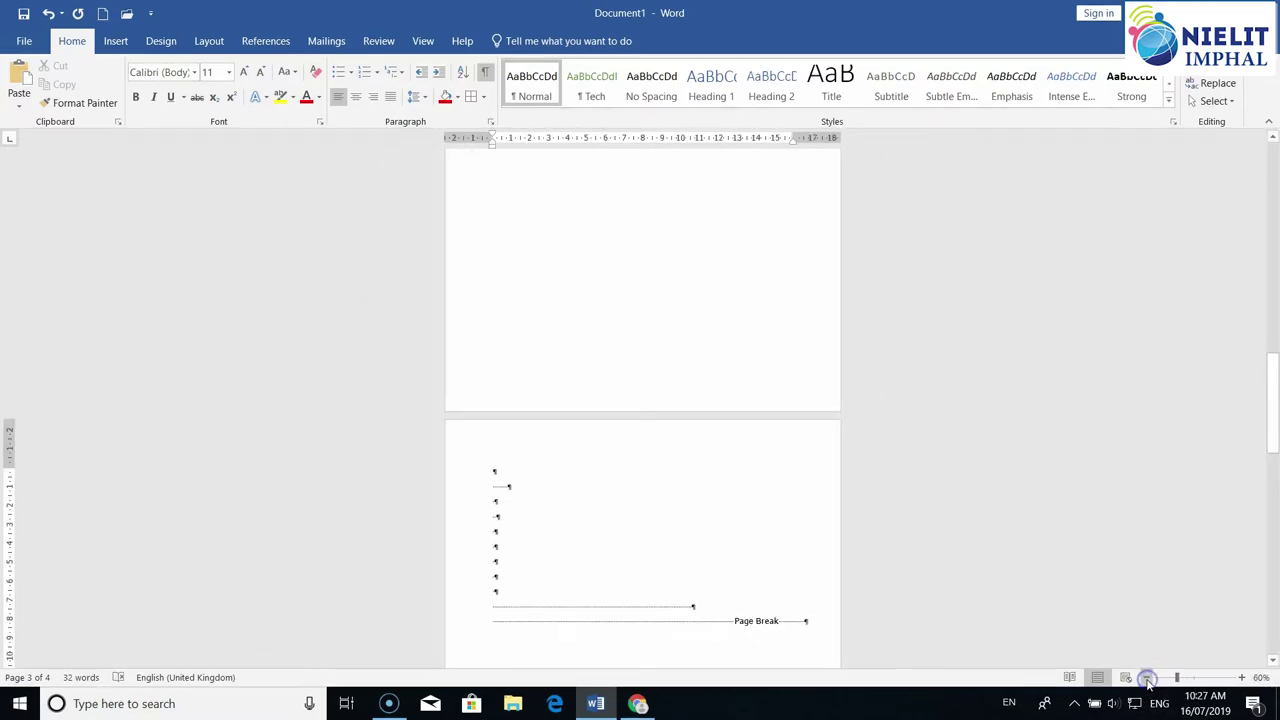
click(1147, 679)
click(1147, 679)
click(1147, 679)
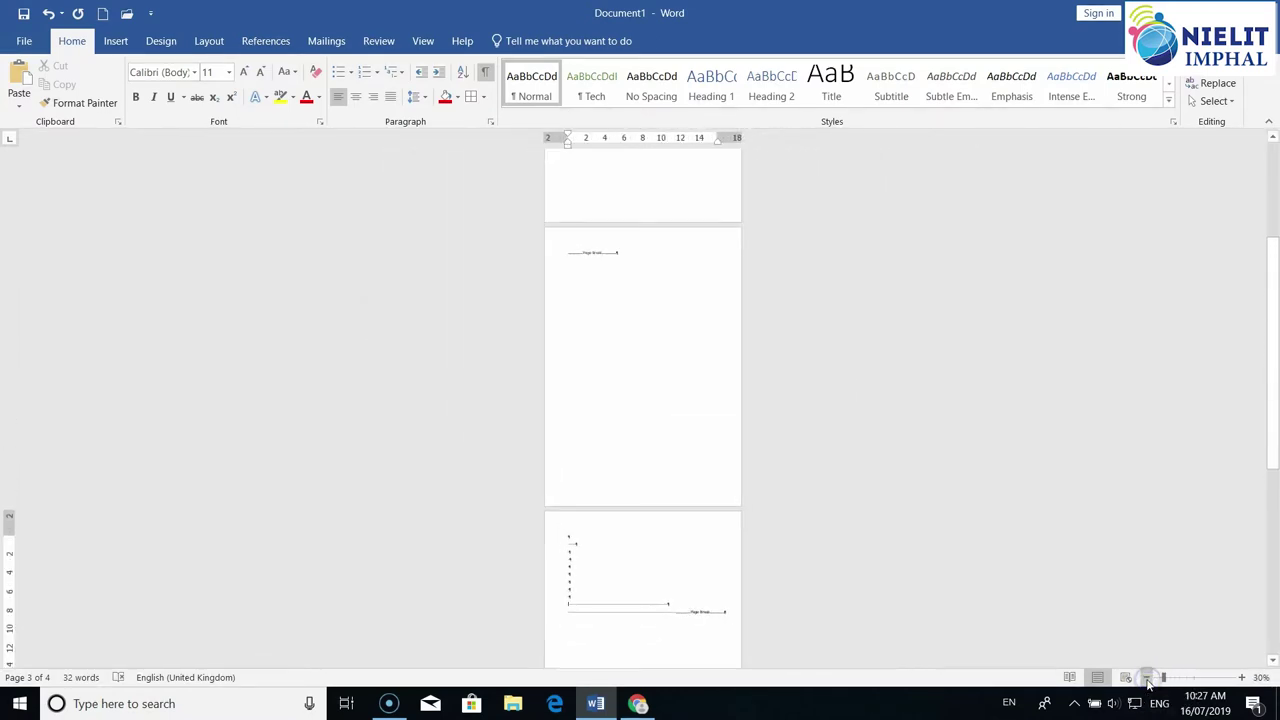
click(1147, 679)
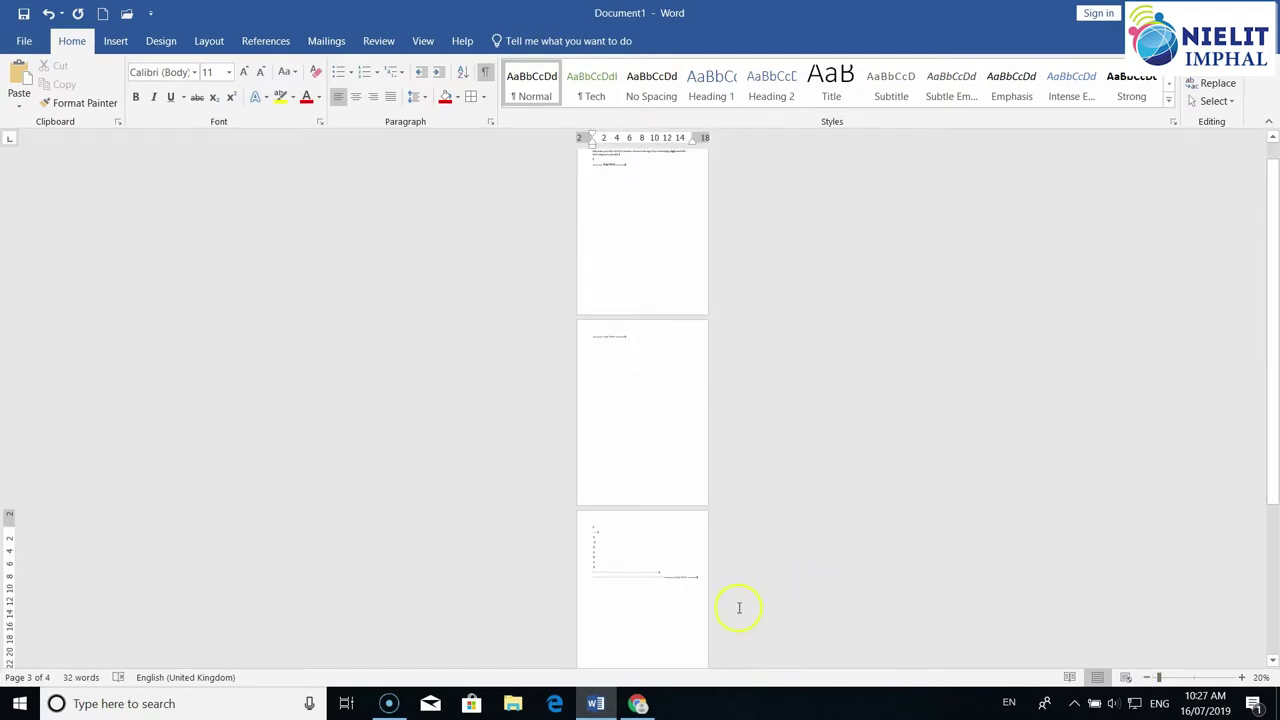
scroll(728, 606, down, 2)
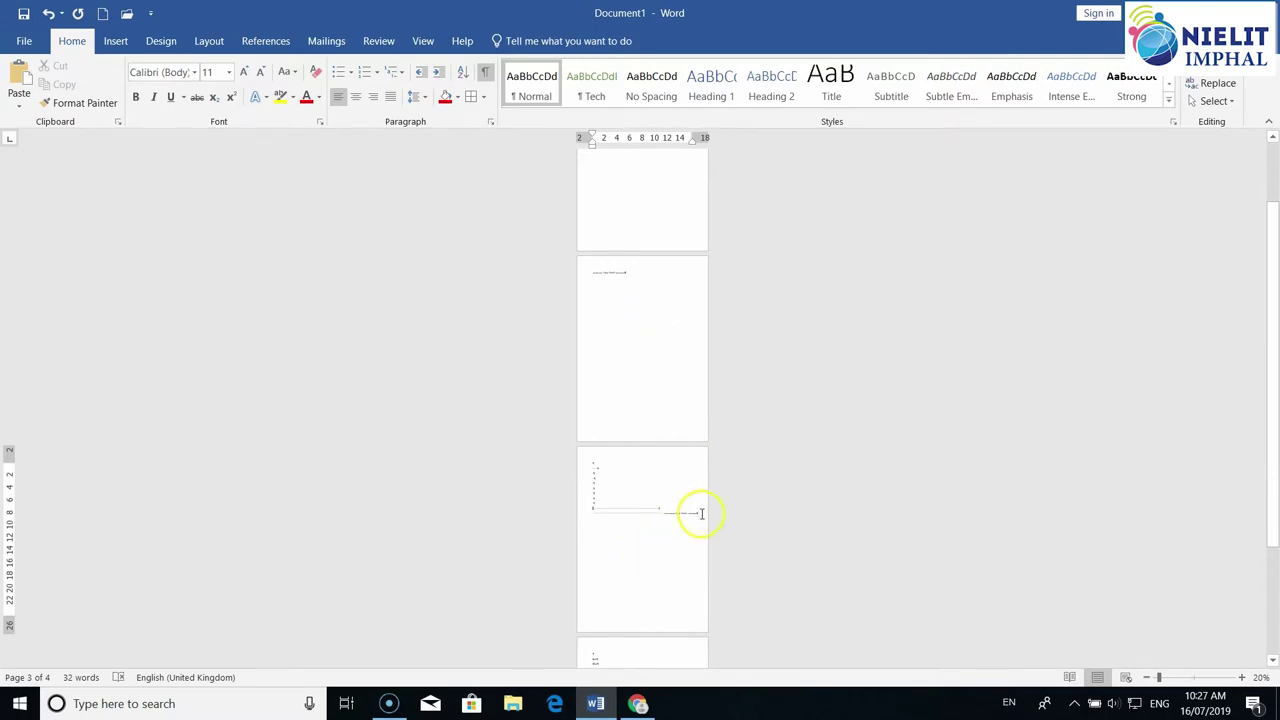
drag(700, 514, 591, 361)
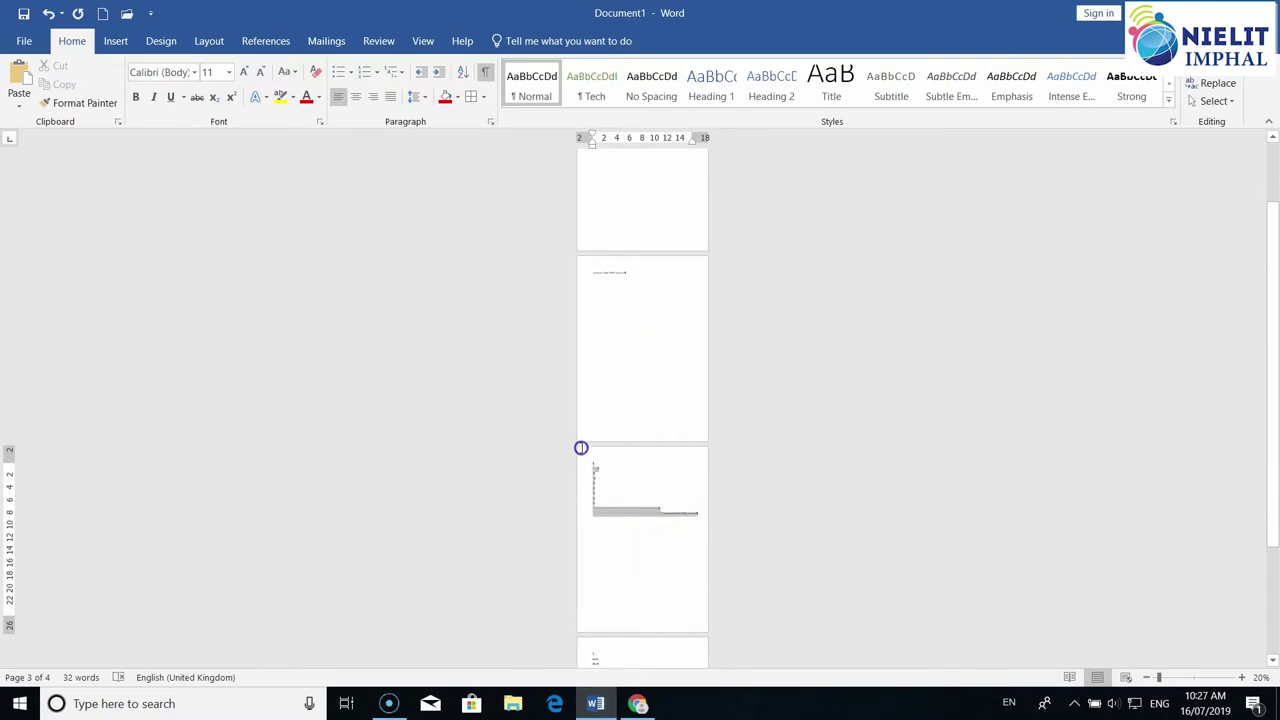
drag(593, 277, 594, 278)
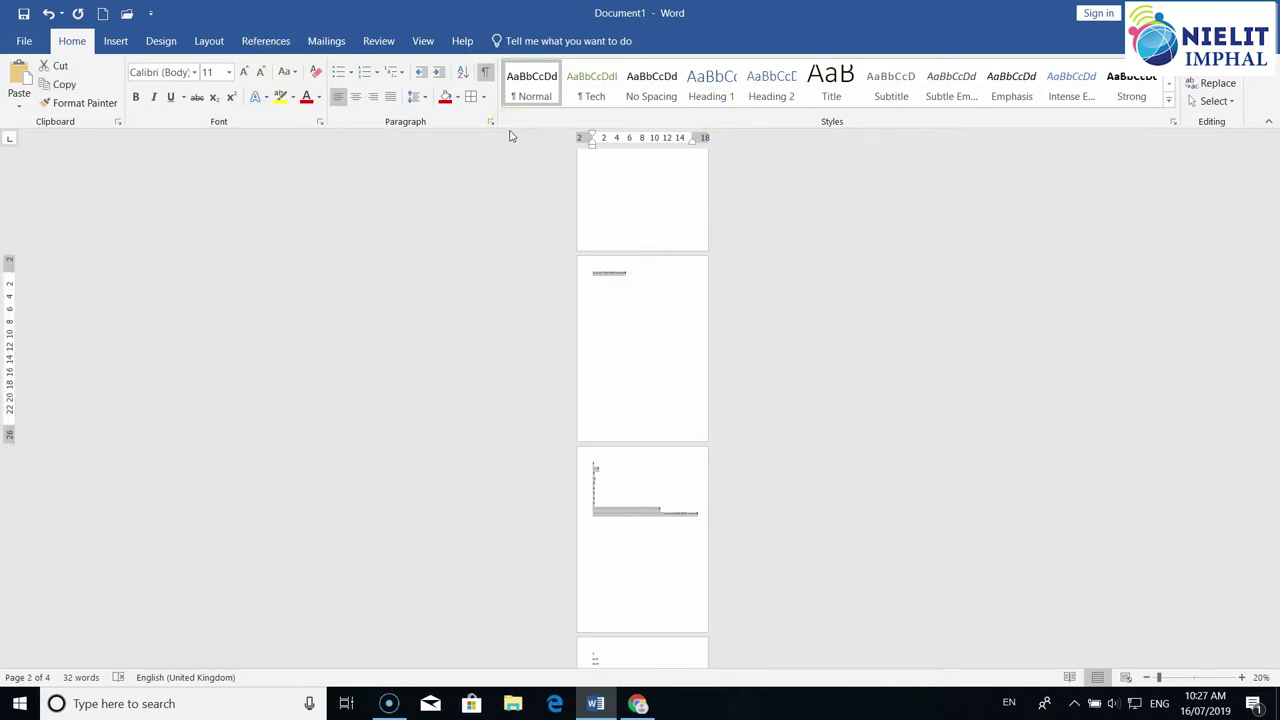
key(Delete)
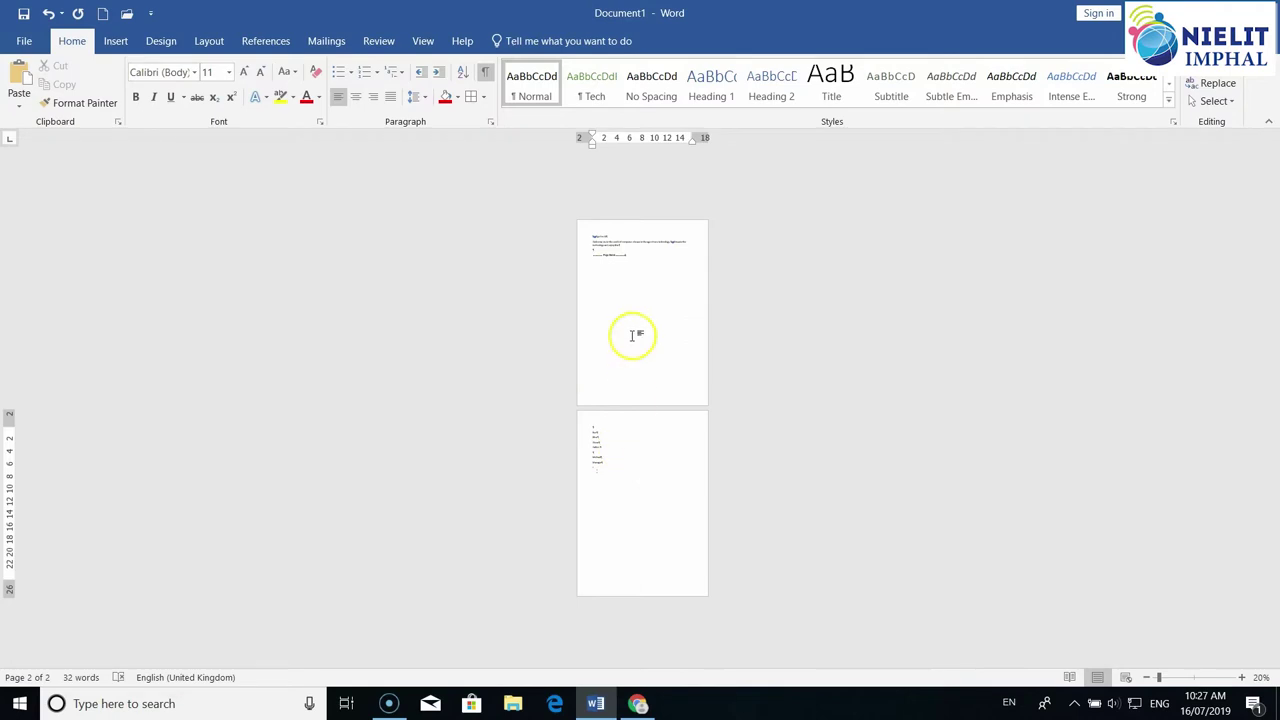
Return the view to 100% zoom and hide the formatting marks again
click(1242, 678)
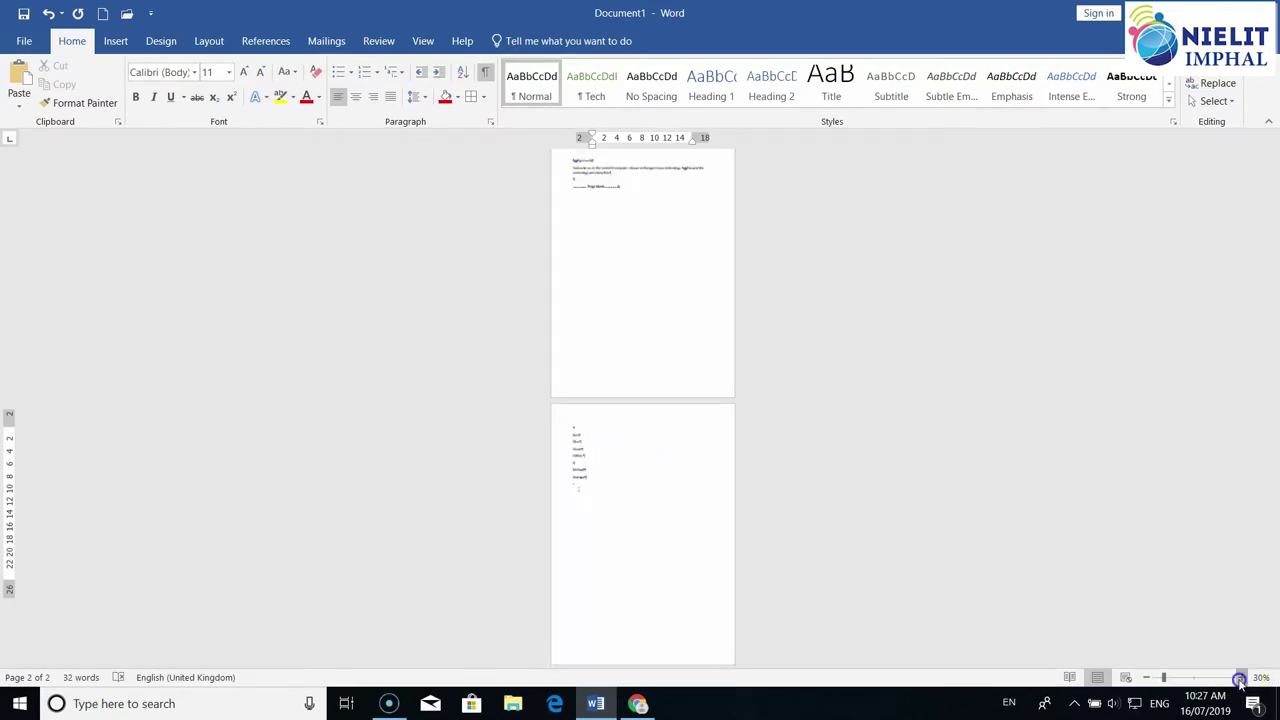
click(1242, 678)
click(1242, 678)
click(1242, 678)
click(1242, 678)
click(1242, 678)
click(1240, 680)
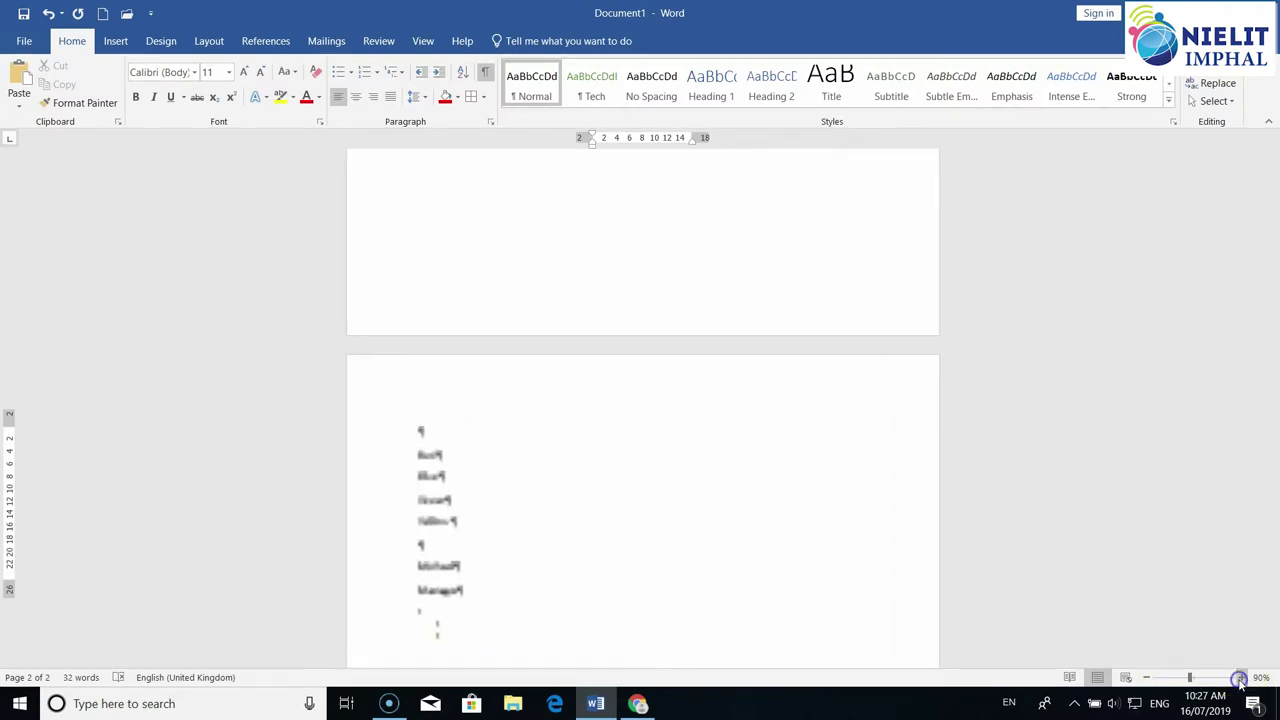
click(1240, 680)
click(1240, 680)
click(1147, 678)
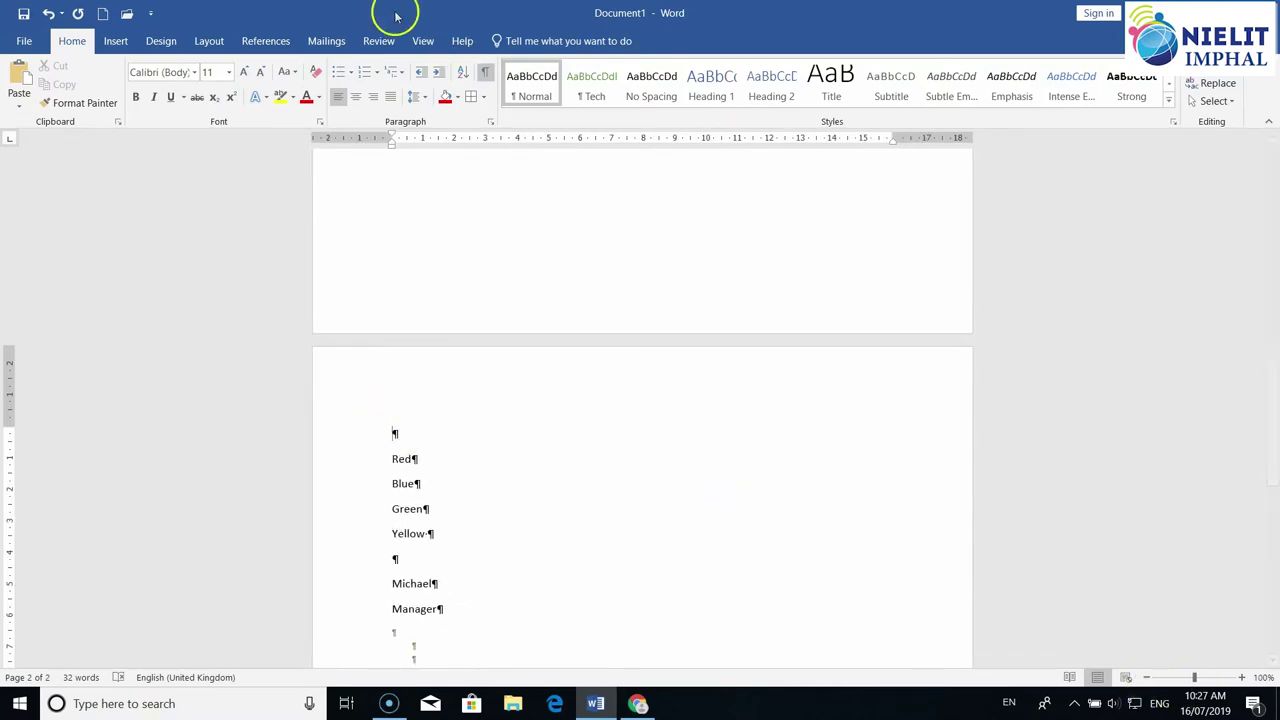
click(486, 78)
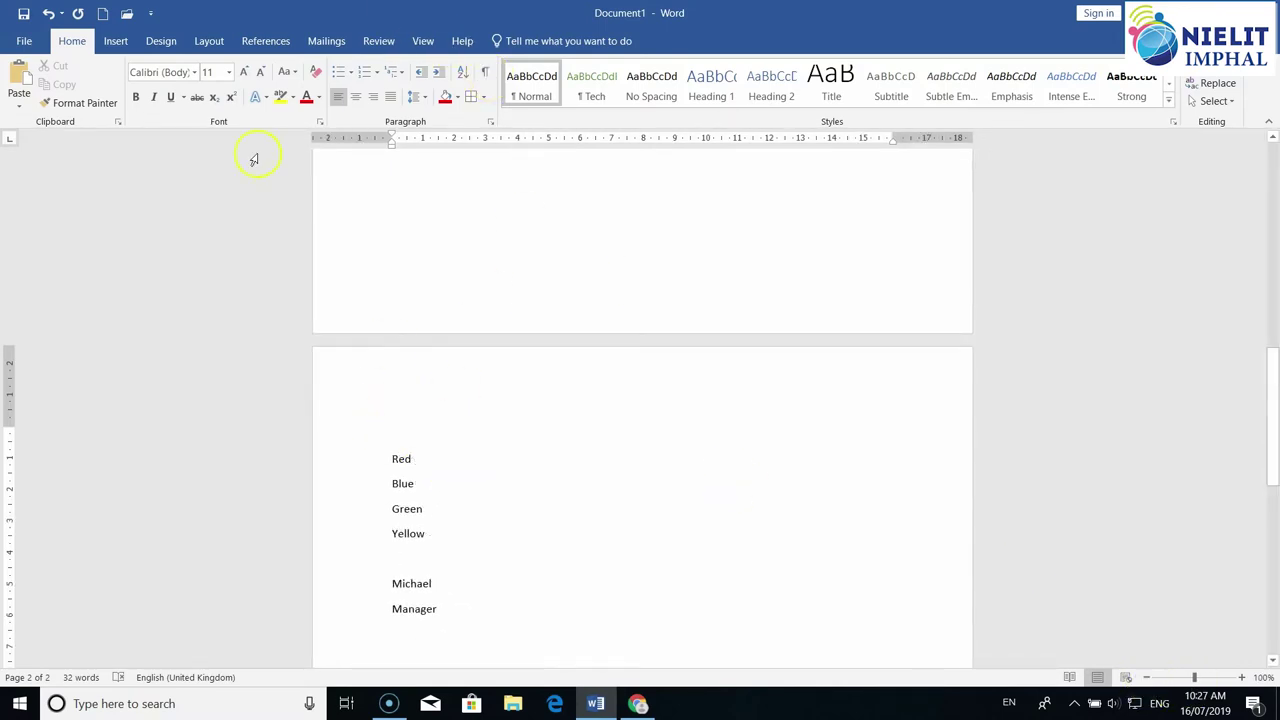
click(116, 41)
click(406, 334)
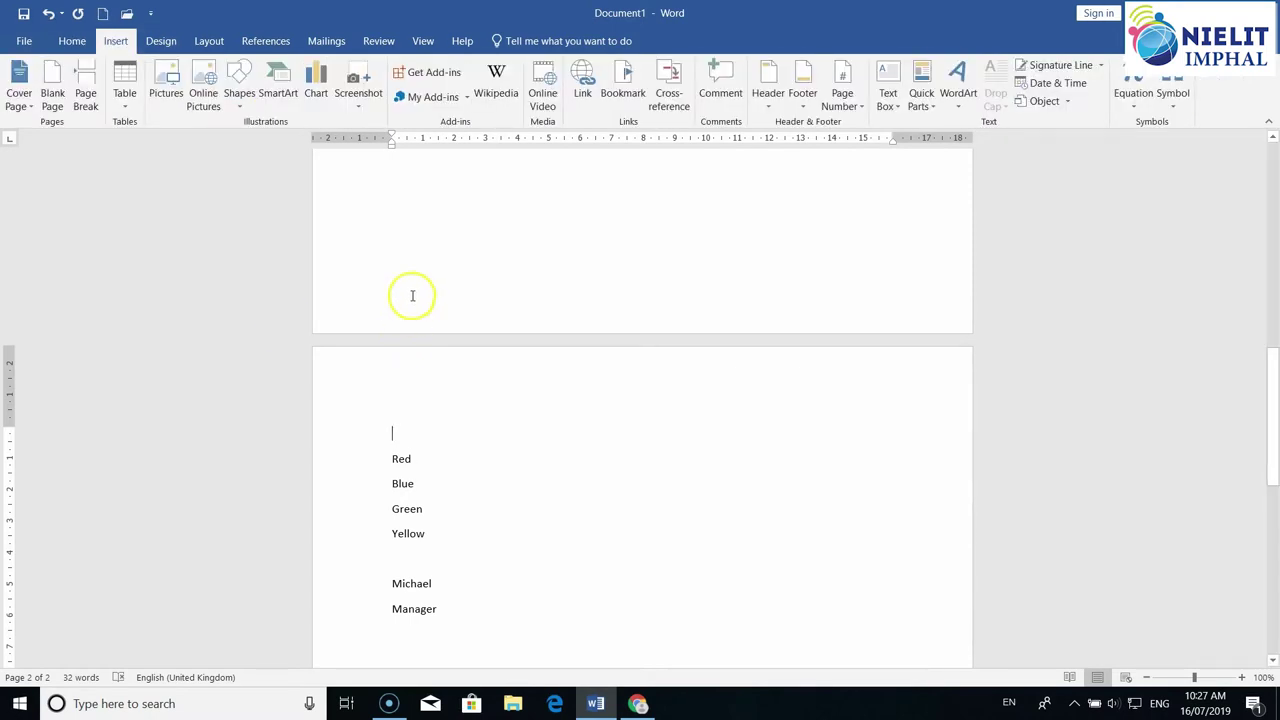
Set the cursor at the margin below Manager and open the Insert Table dialog
scroll(376, 496, down, 3)
double_click(410, 445)
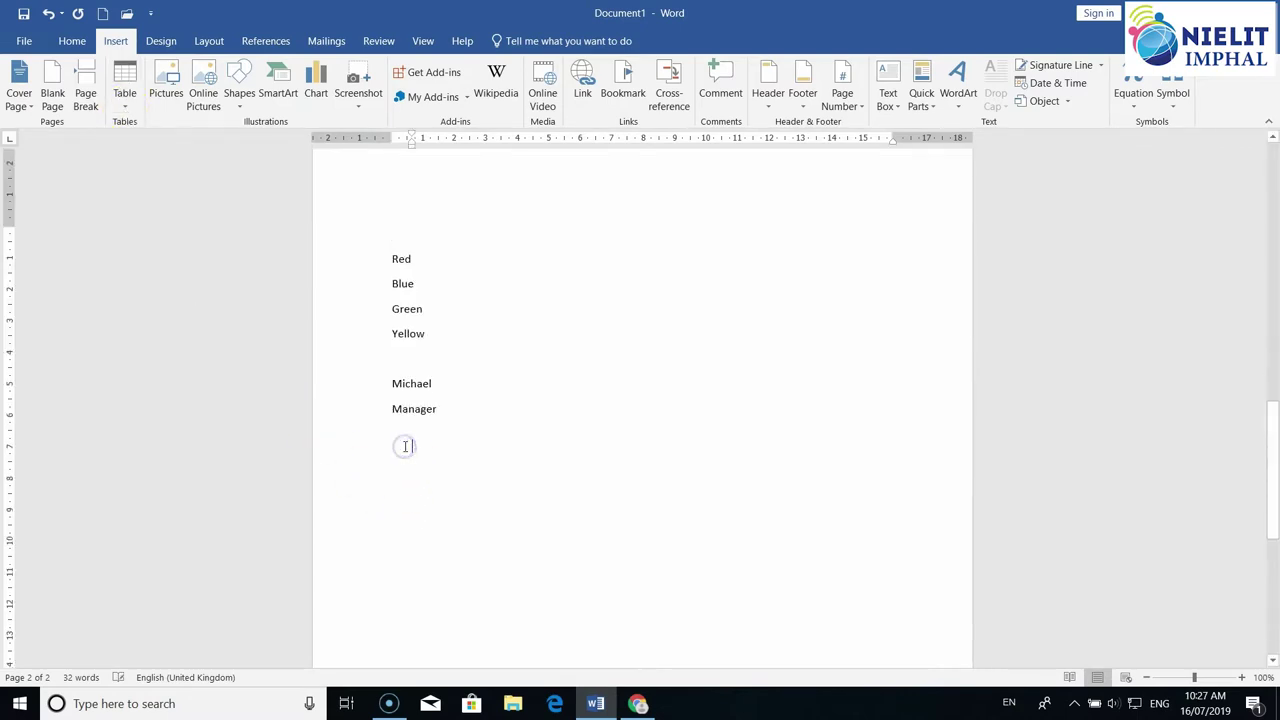
key(BackSpace)
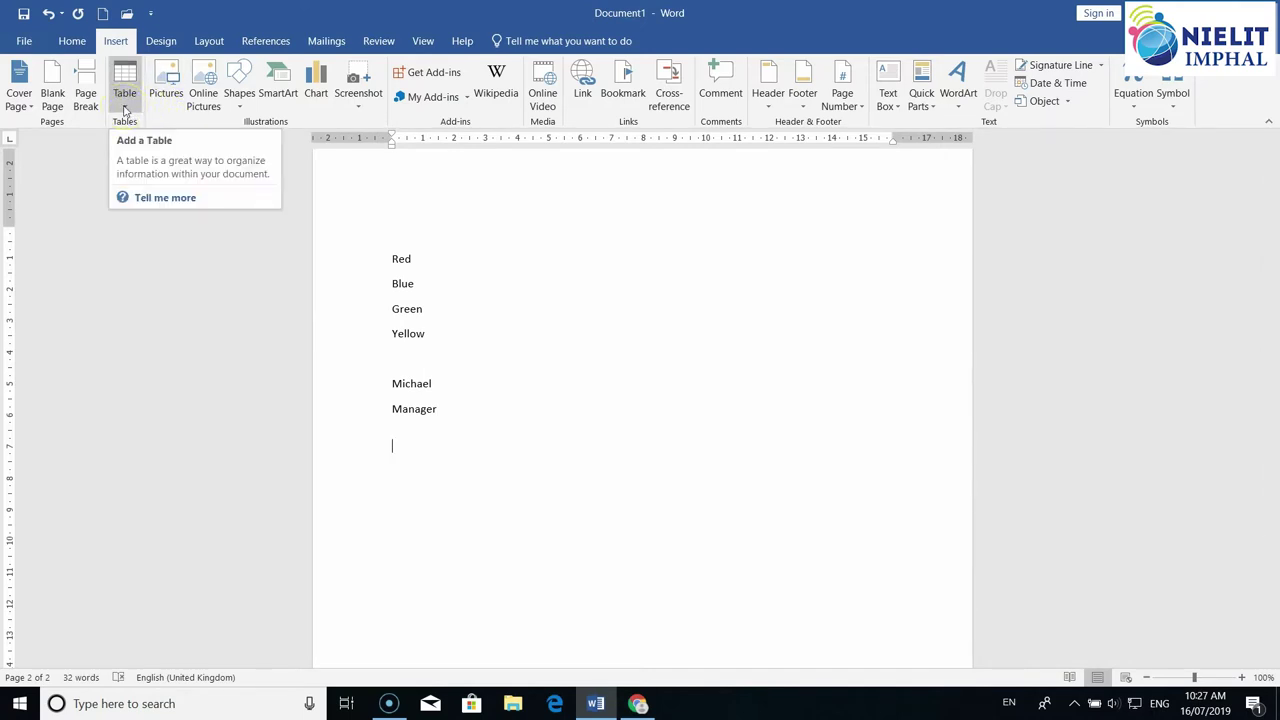
click(125, 110)
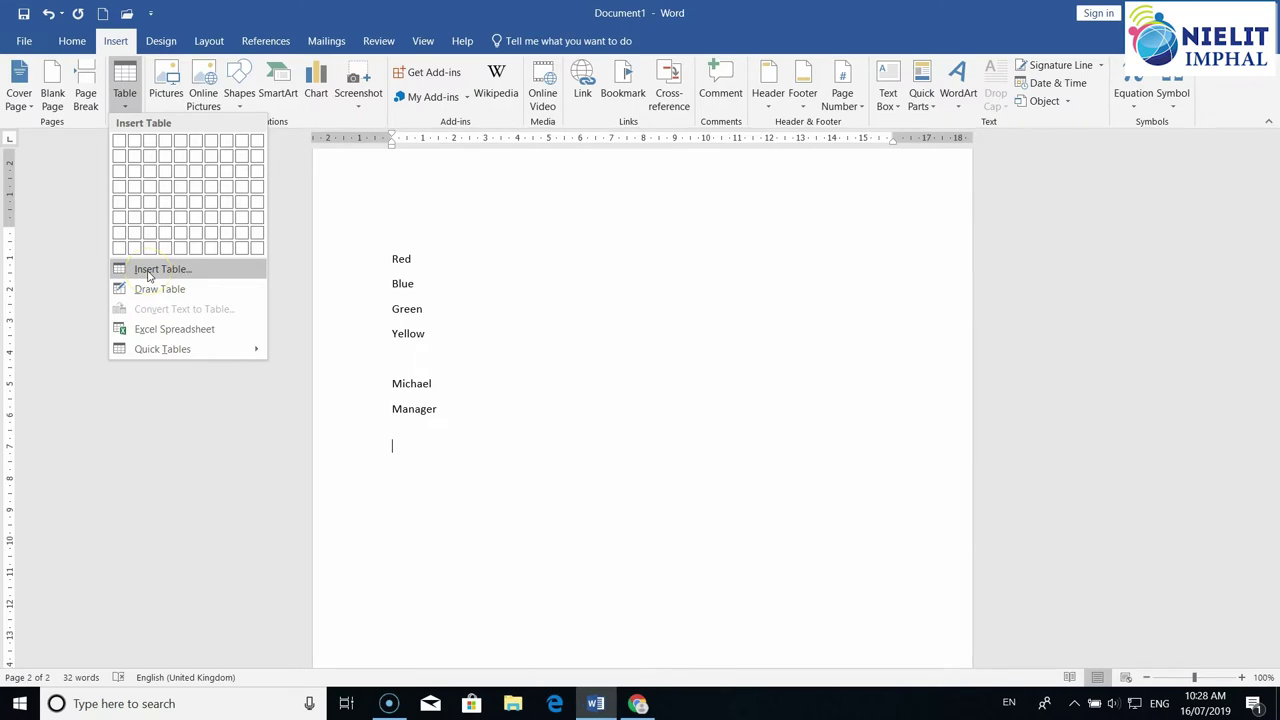
click(149, 272)
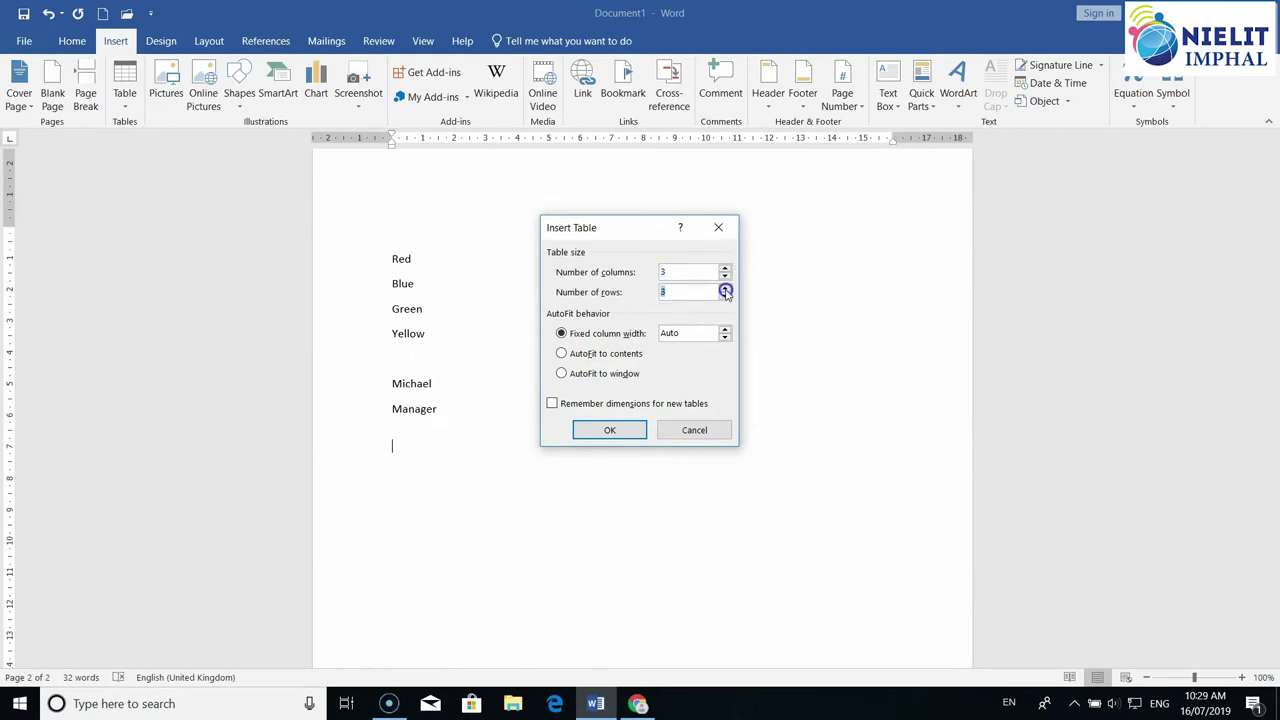
Insert a 3-column, 4-row table below the Manager line
click(725, 288)
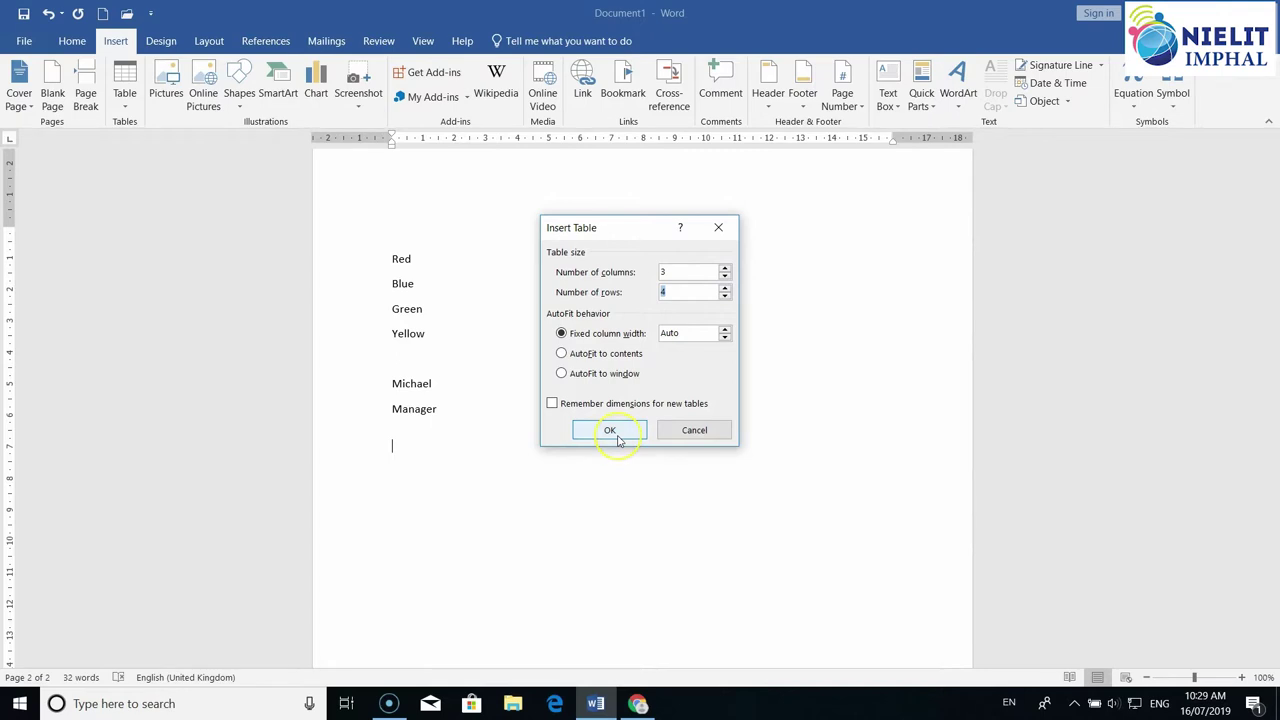
click(619, 441)
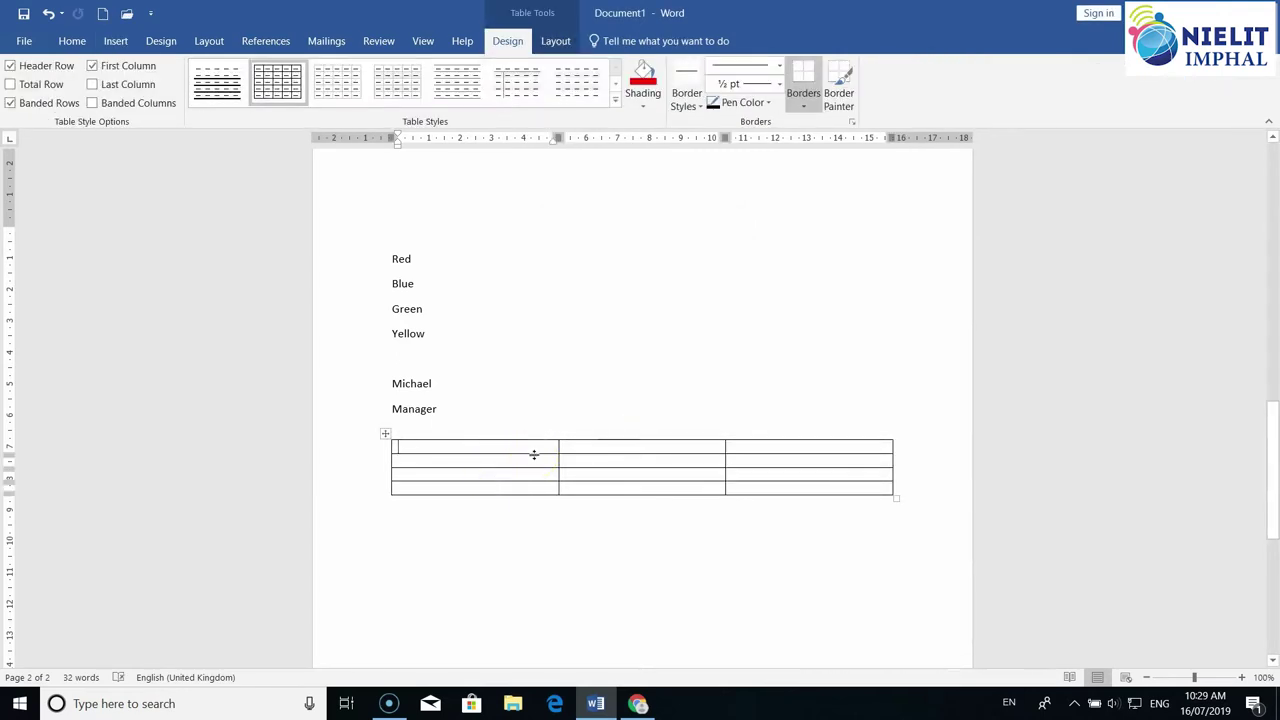
Type the header row: Sl. No, Name and Address
text(Sl)
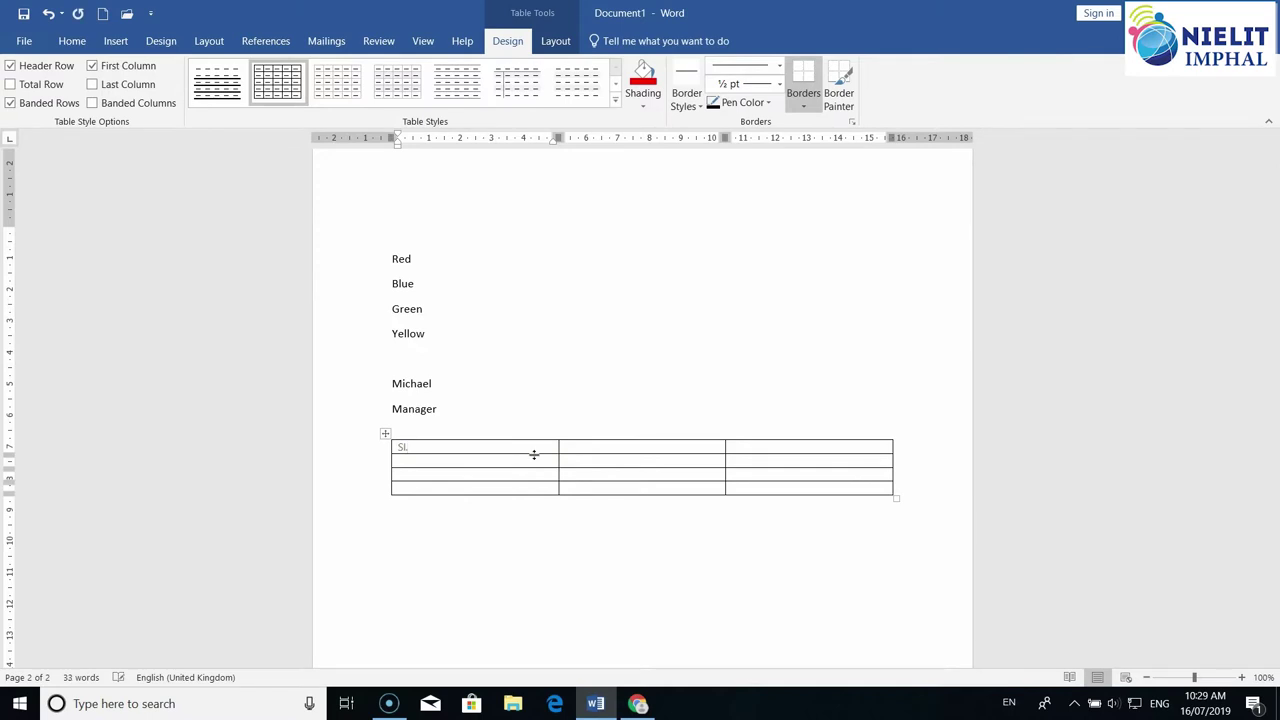
text(. N)
text(o)
key(Tab)
key(BackSpace)
key(BackSpace)
key(Tab)
text(r)
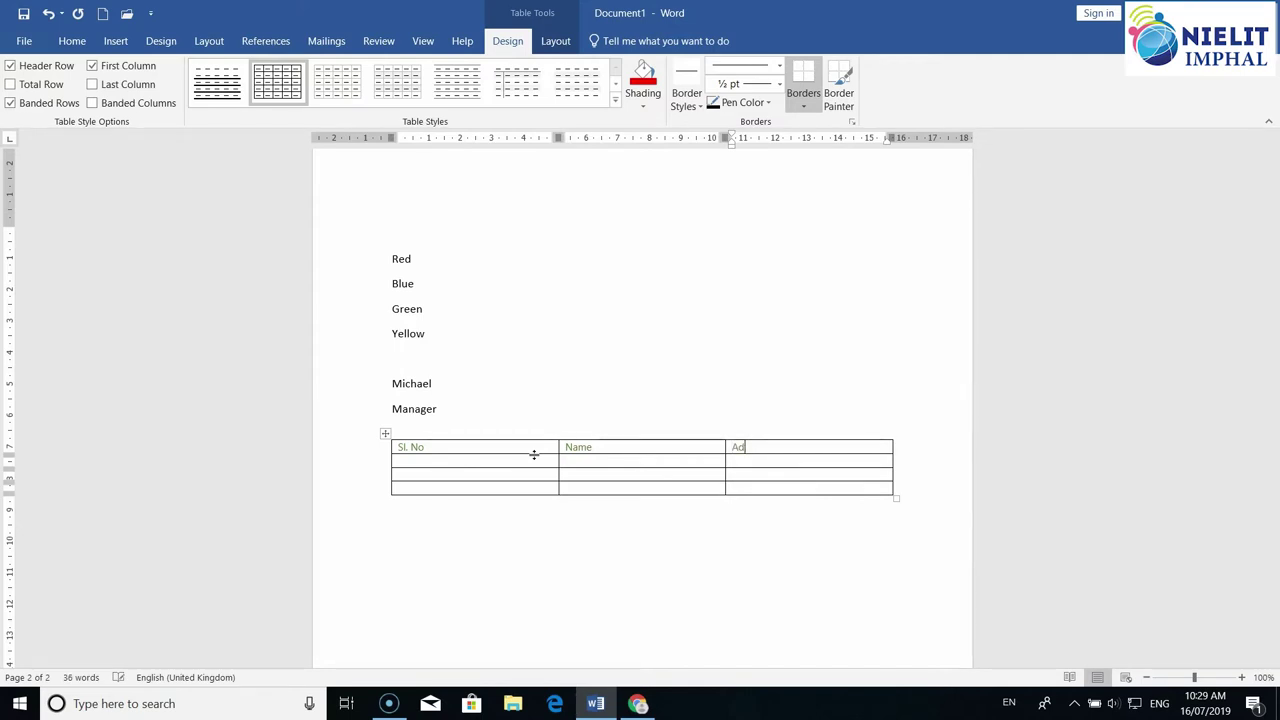
text(dress)
Enter the names and addresses for the first two numbered rows
key(Tab)
text(Micha)
key(Tab)
text(a)
key(Tab)
text(2)
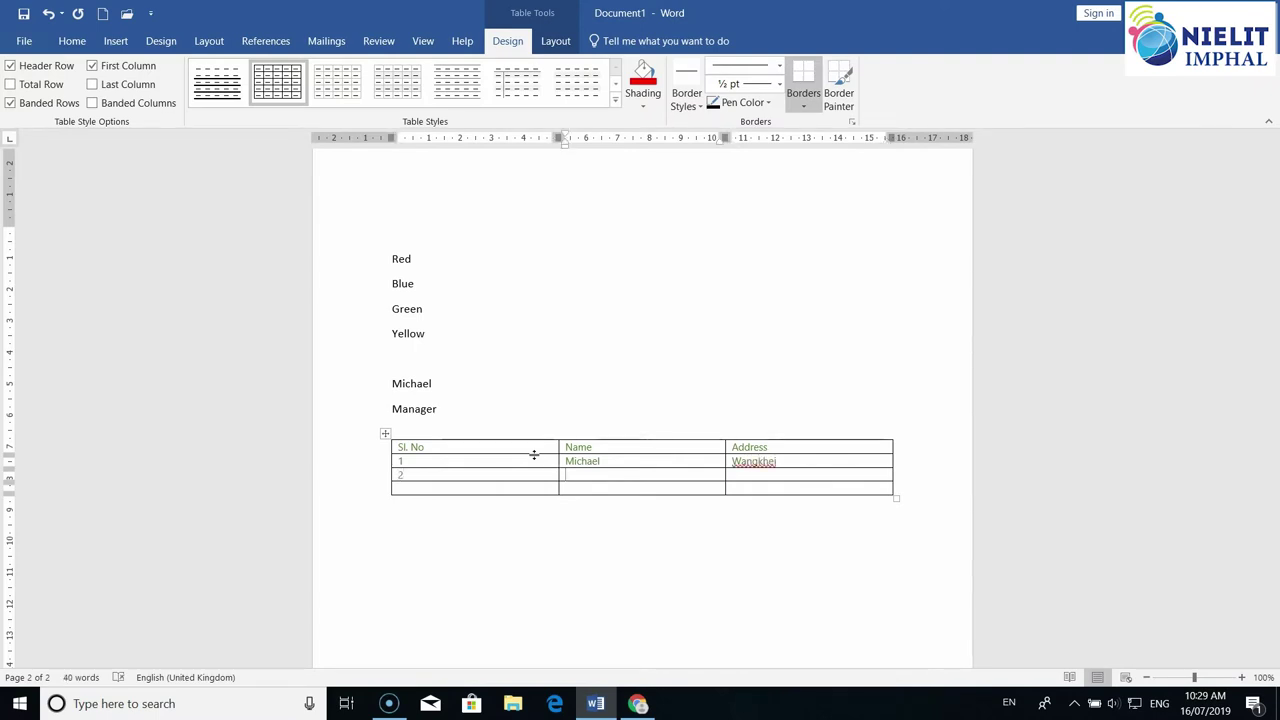
text(Ria)
key(Tab)
text(Wangjing)
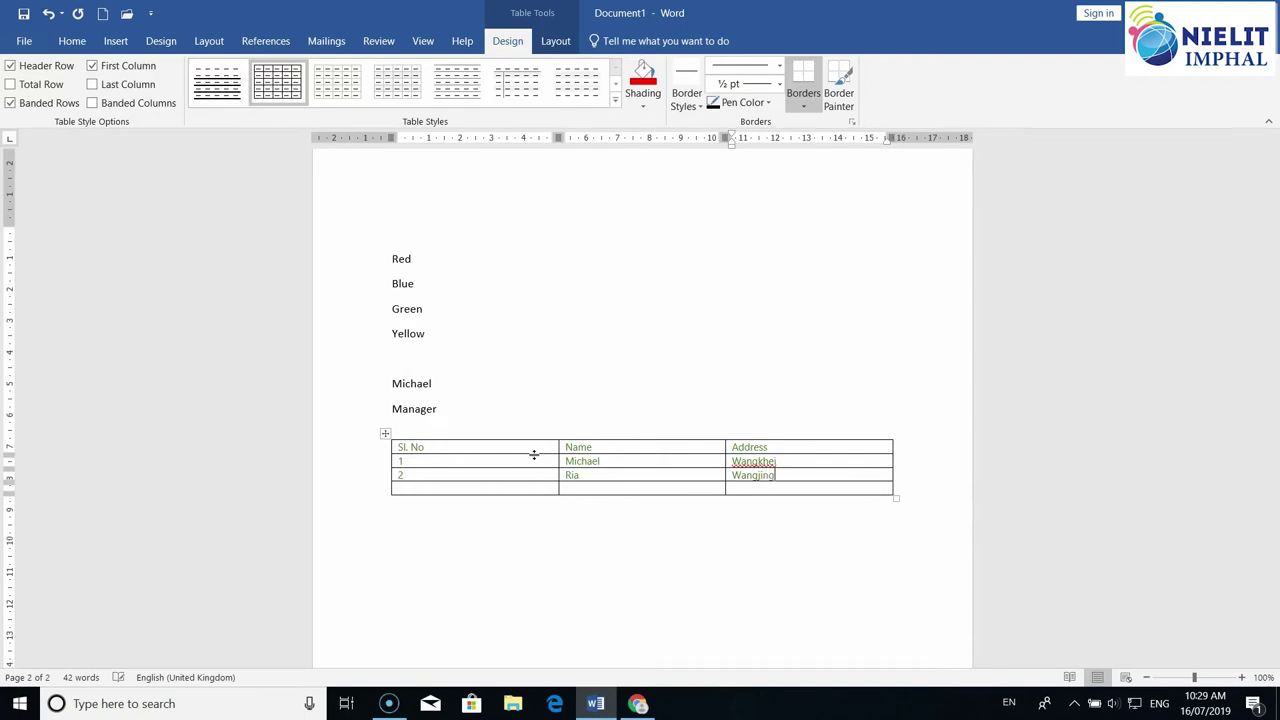
Fill in row 3 with its number, name and address
key(Tab)
text(3)
key(Tab)
text(Gi)
key(Tab)
text(ngmeiband)
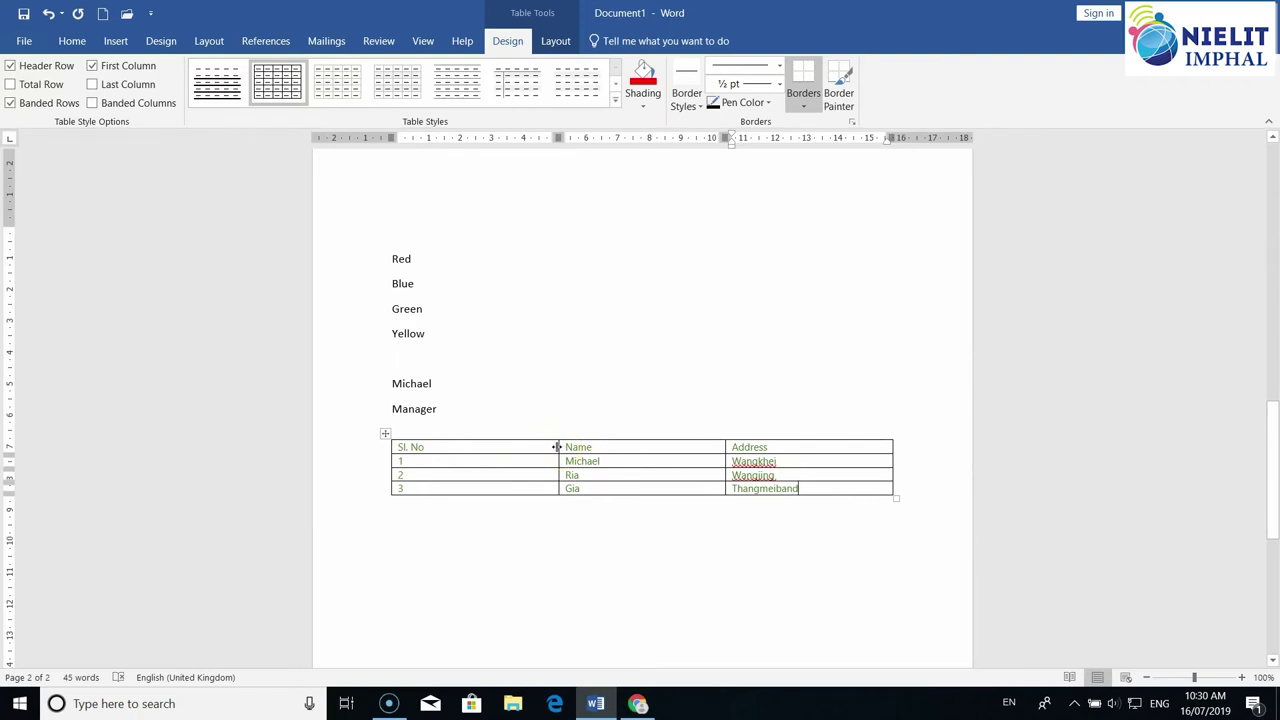
click(557, 446)
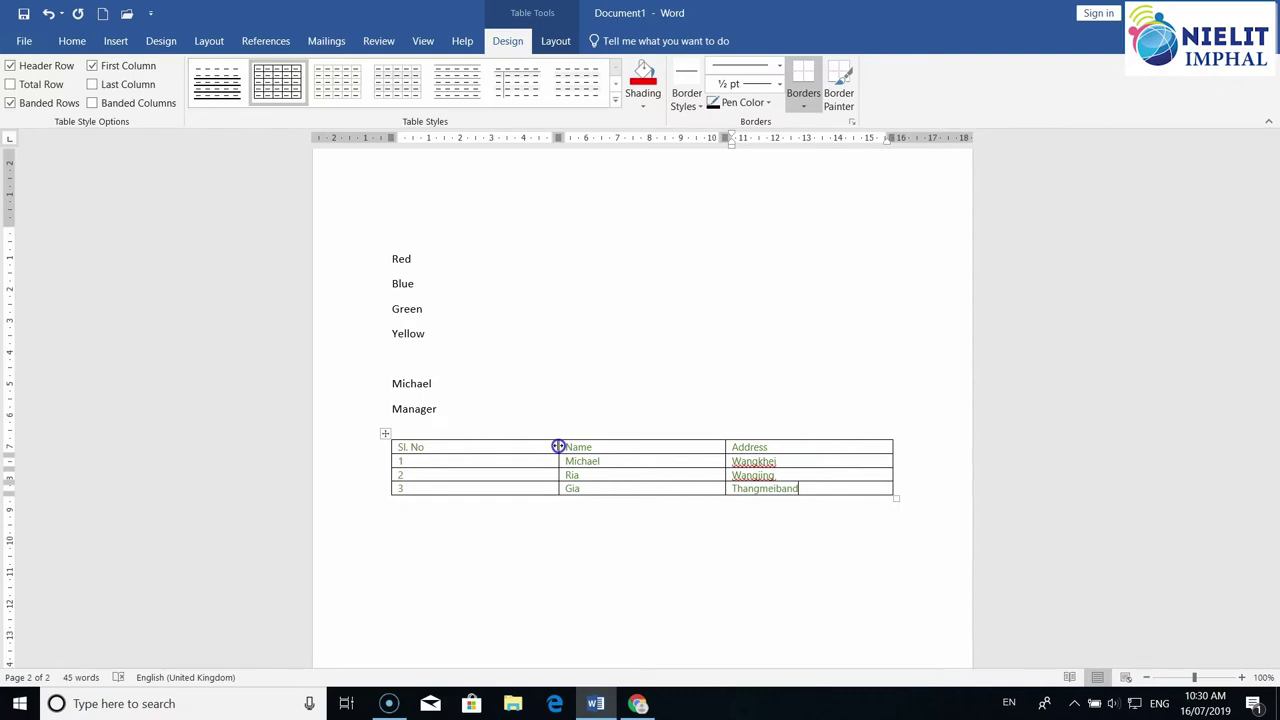
Narrow the Sl. No, Name and Address columns so the table hugs its contents
drag(558, 446, 463, 457)
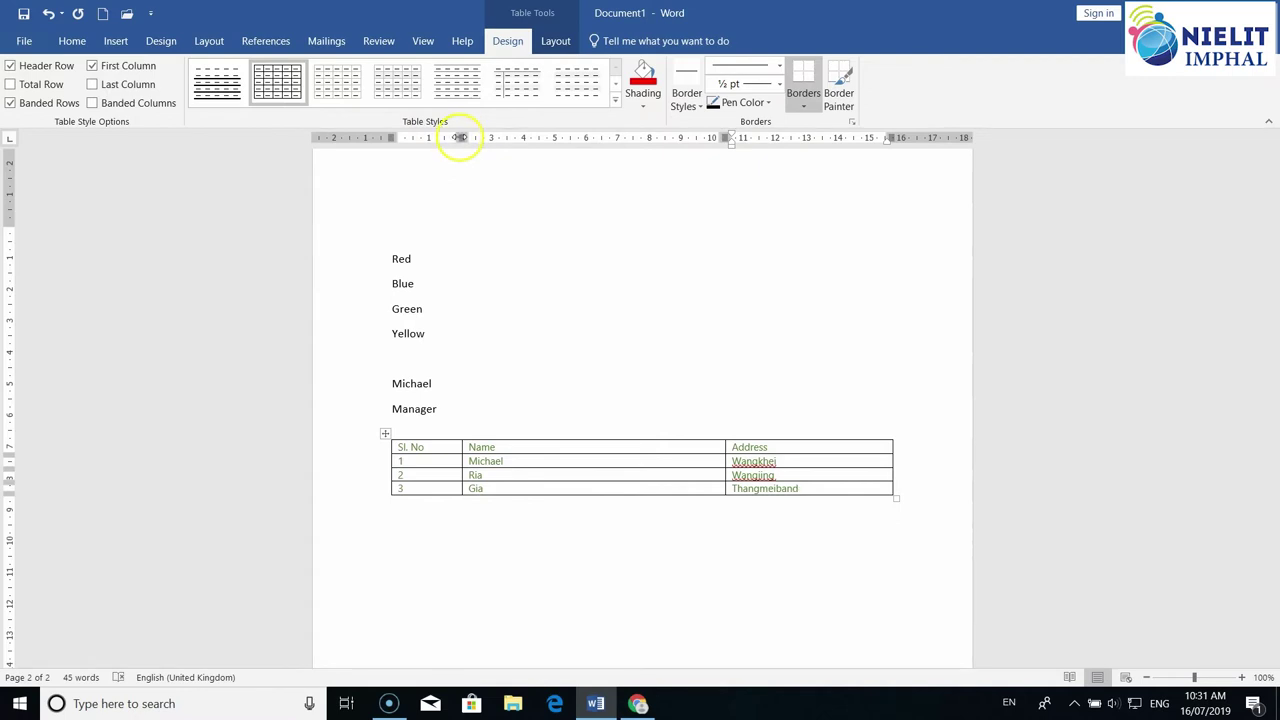
drag(460, 137, 460, 137)
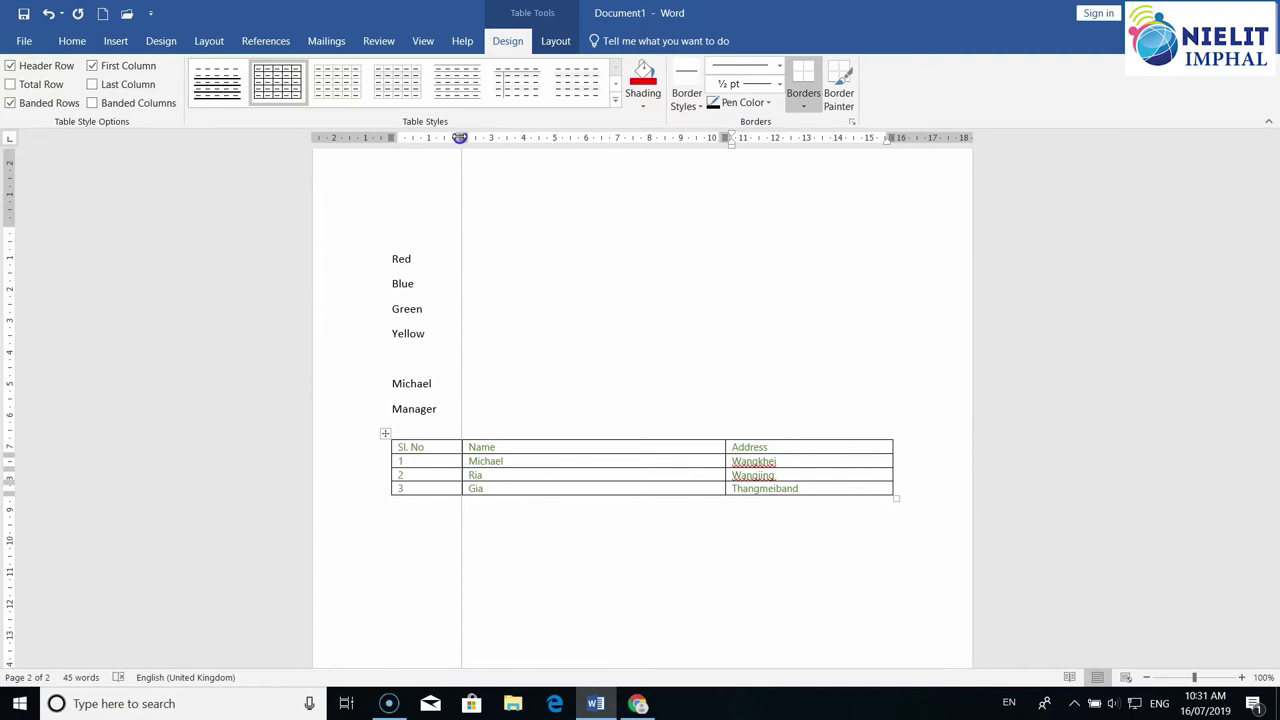
drag(460, 137, 429, 143)
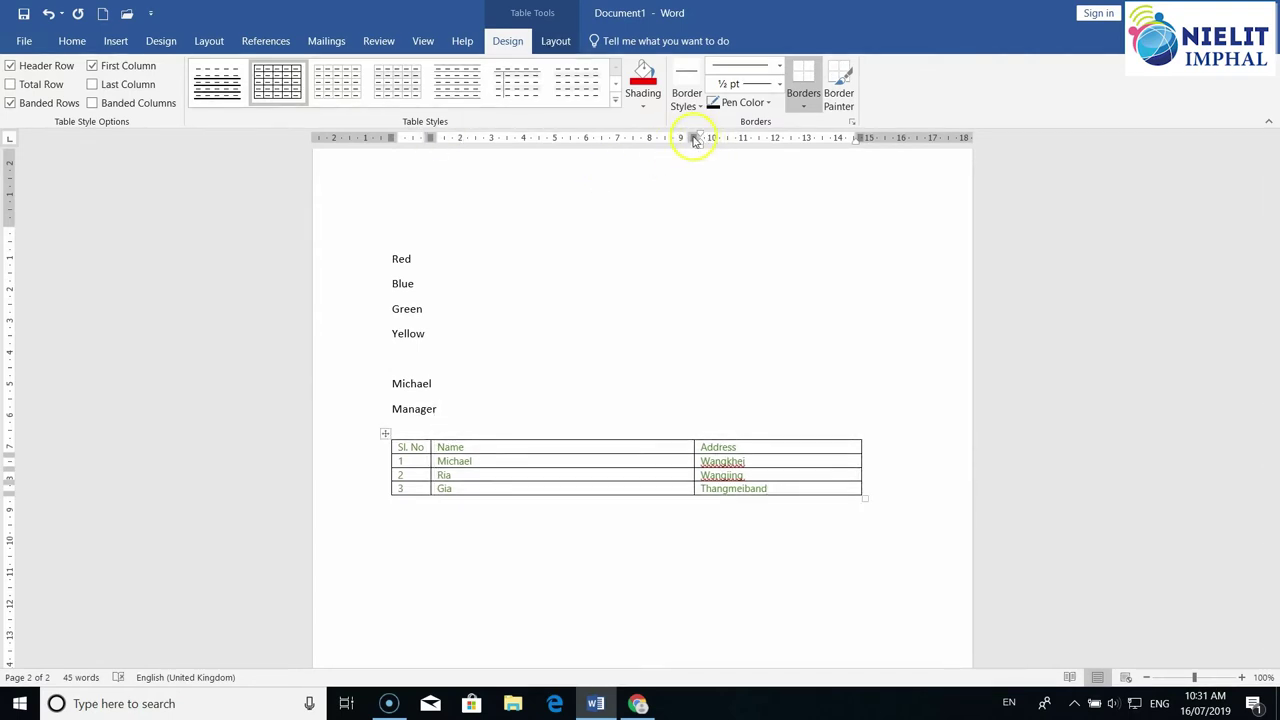
drag(693, 137, 496, 185)
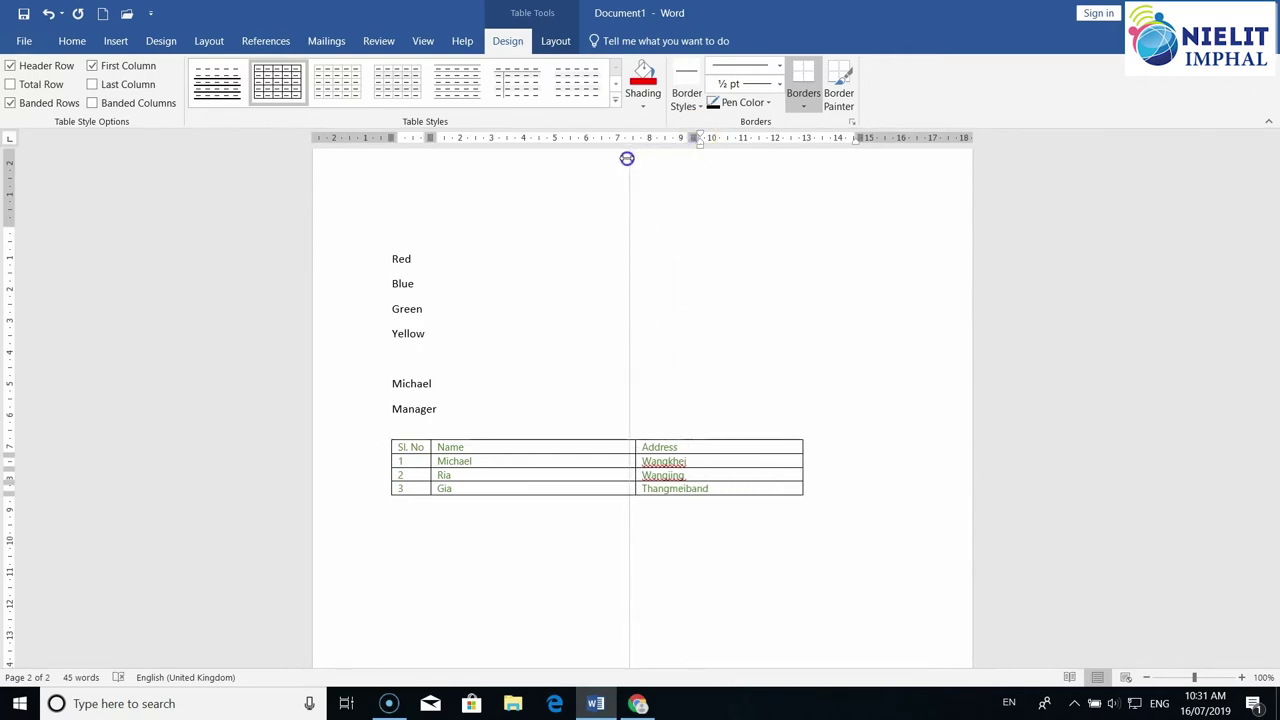
drag(496, 185, 489, 189)
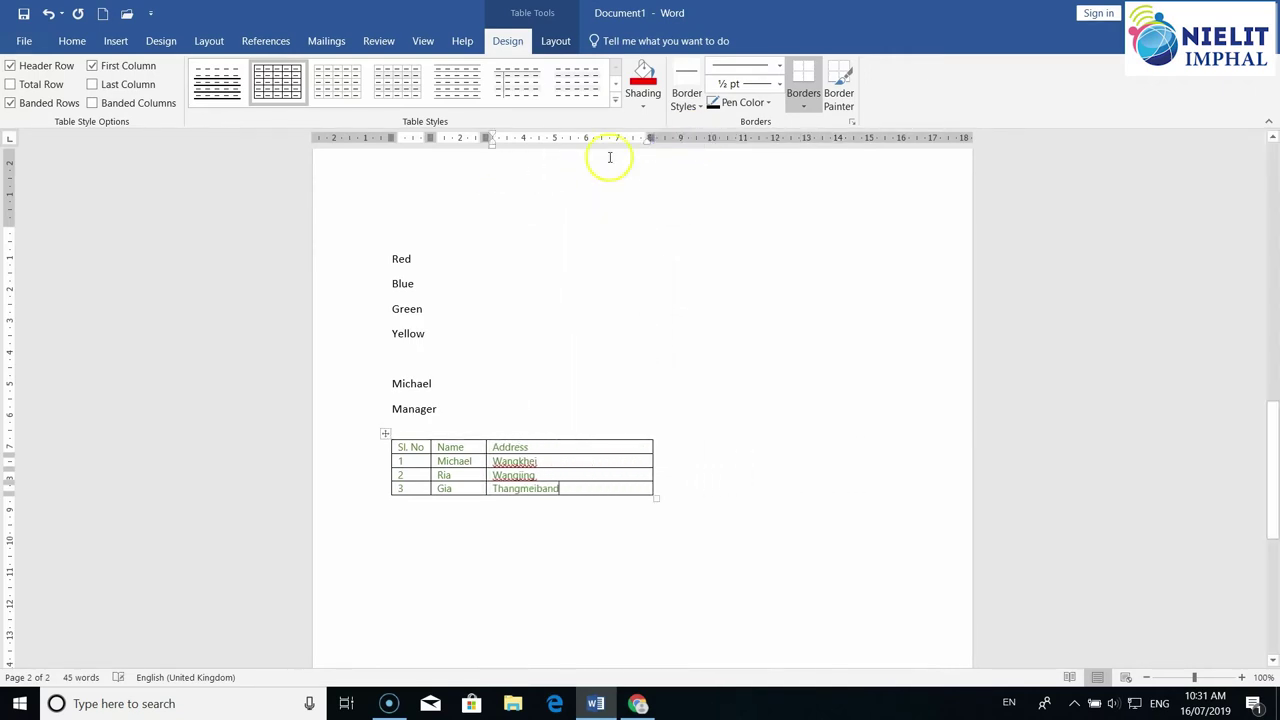
drag(648, 137, 583, 150)
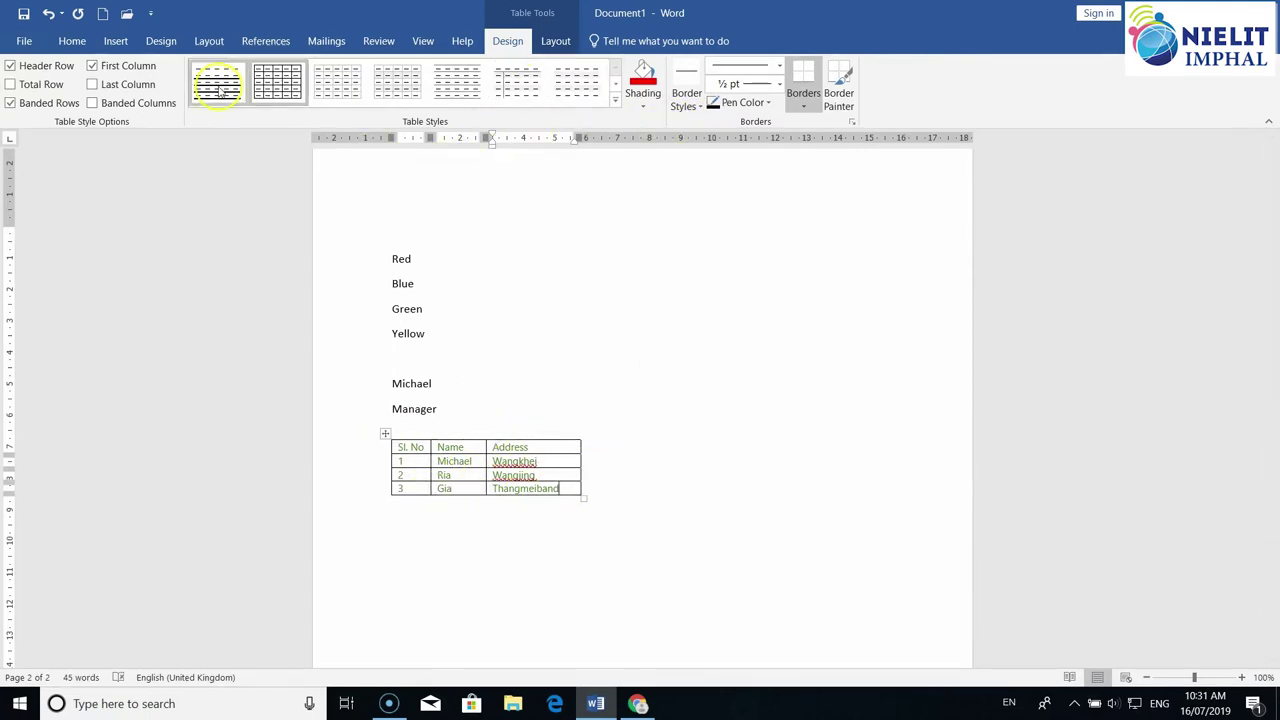
click(117, 42)
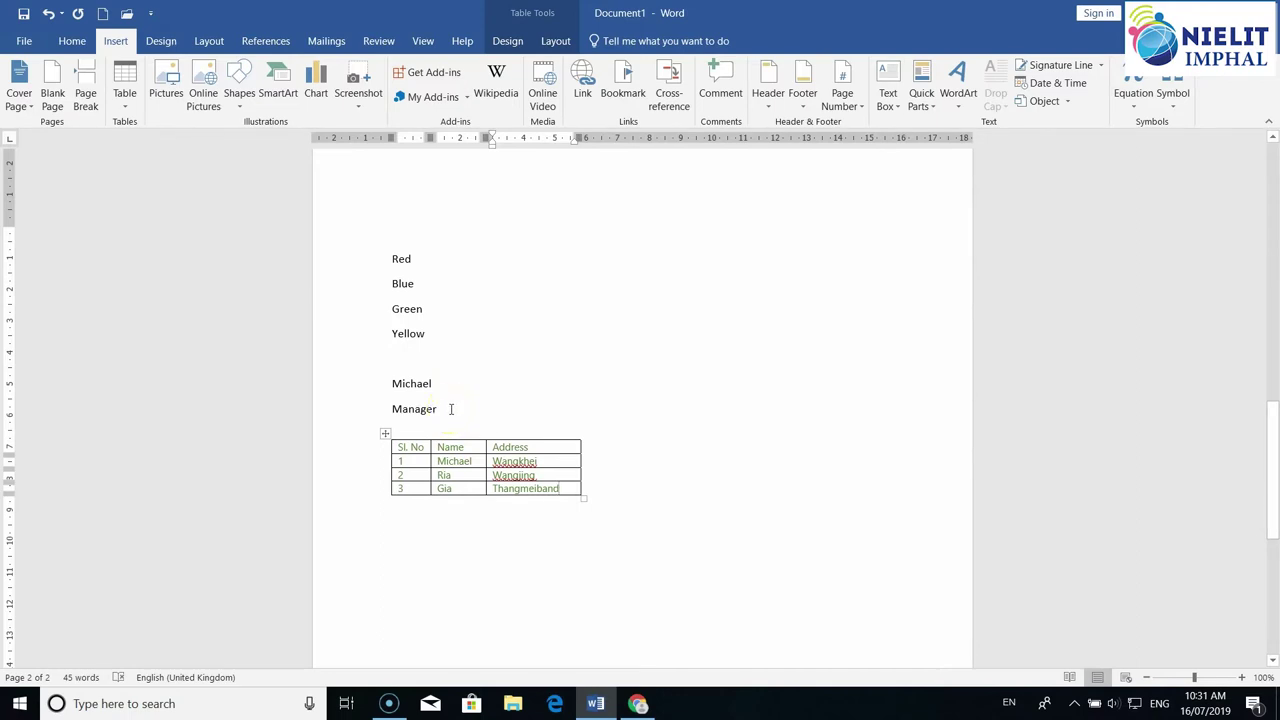
Move the insertion point to the Manager line, then back into the table's last cell
click(451, 409)
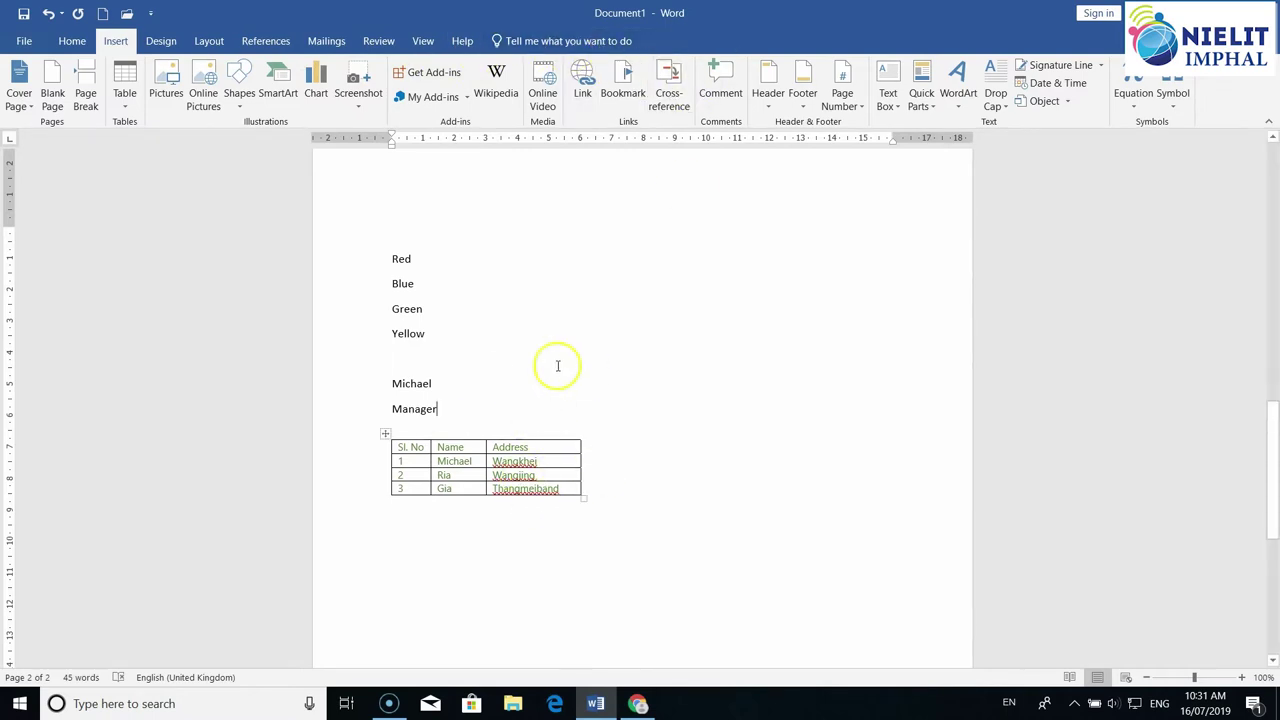
click(556, 489)
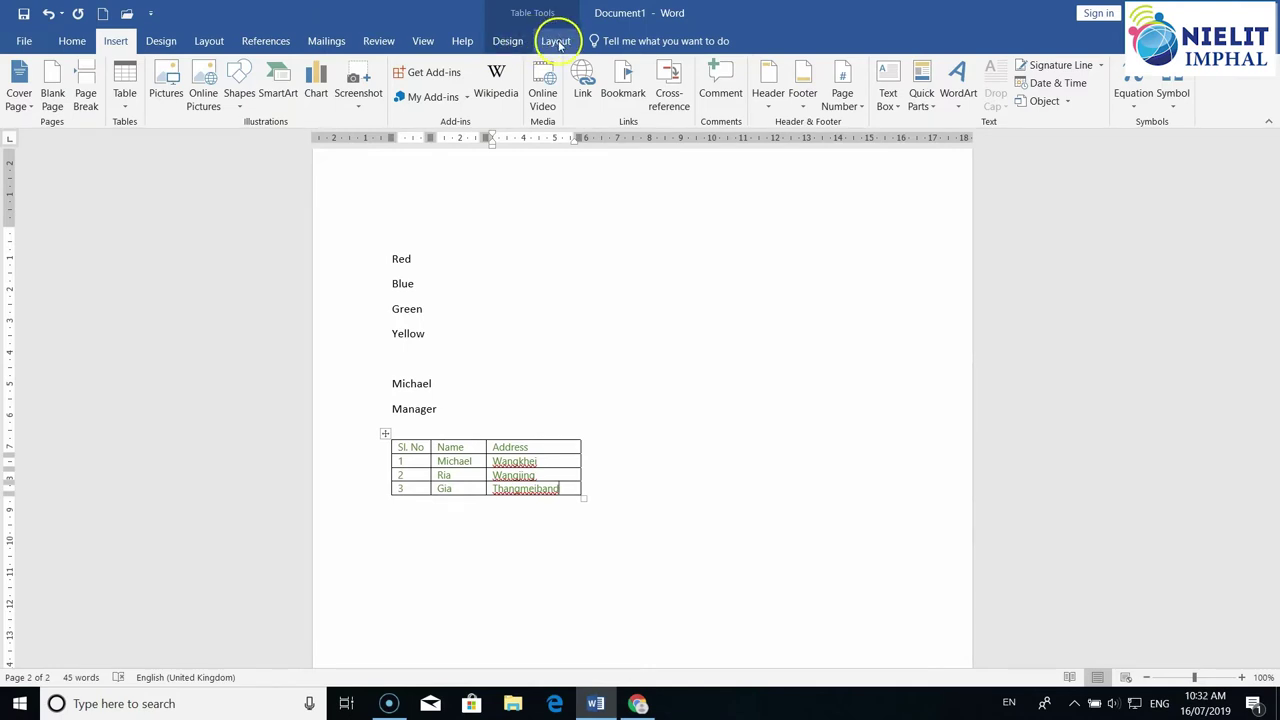
click(558, 40)
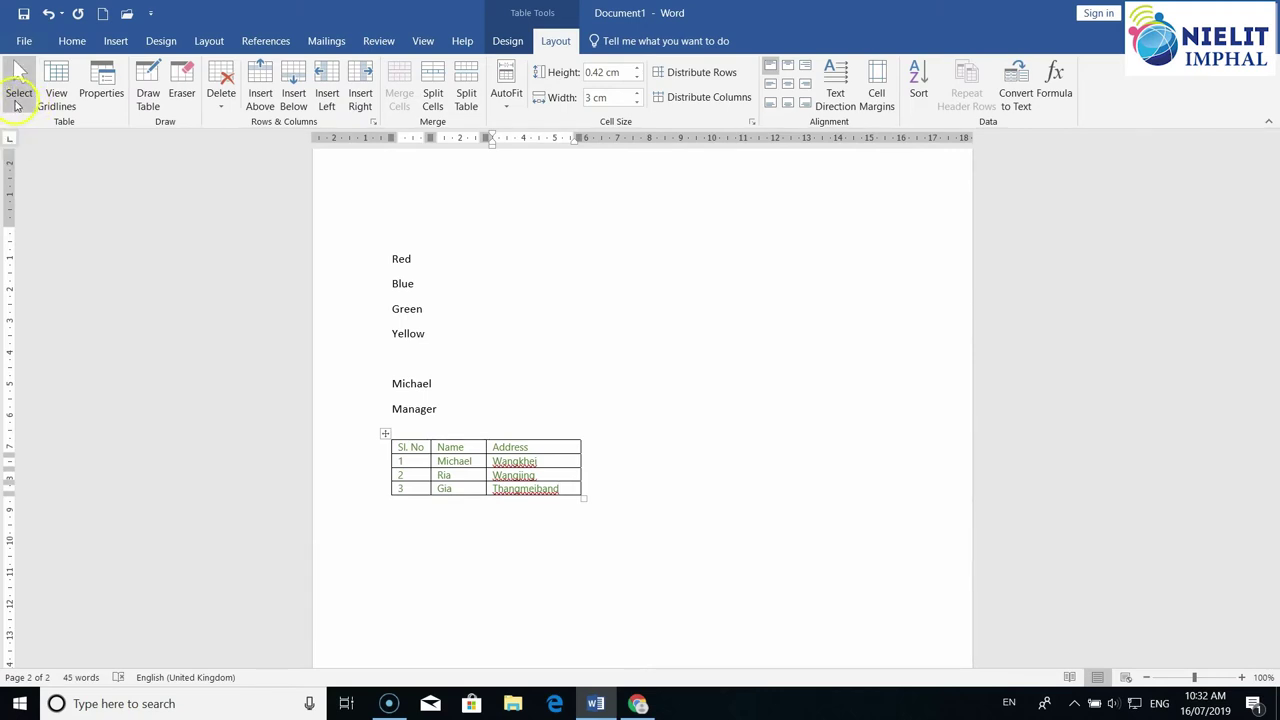
Turn on View Gridlines for the table after glancing at the Select options
click(17, 106)
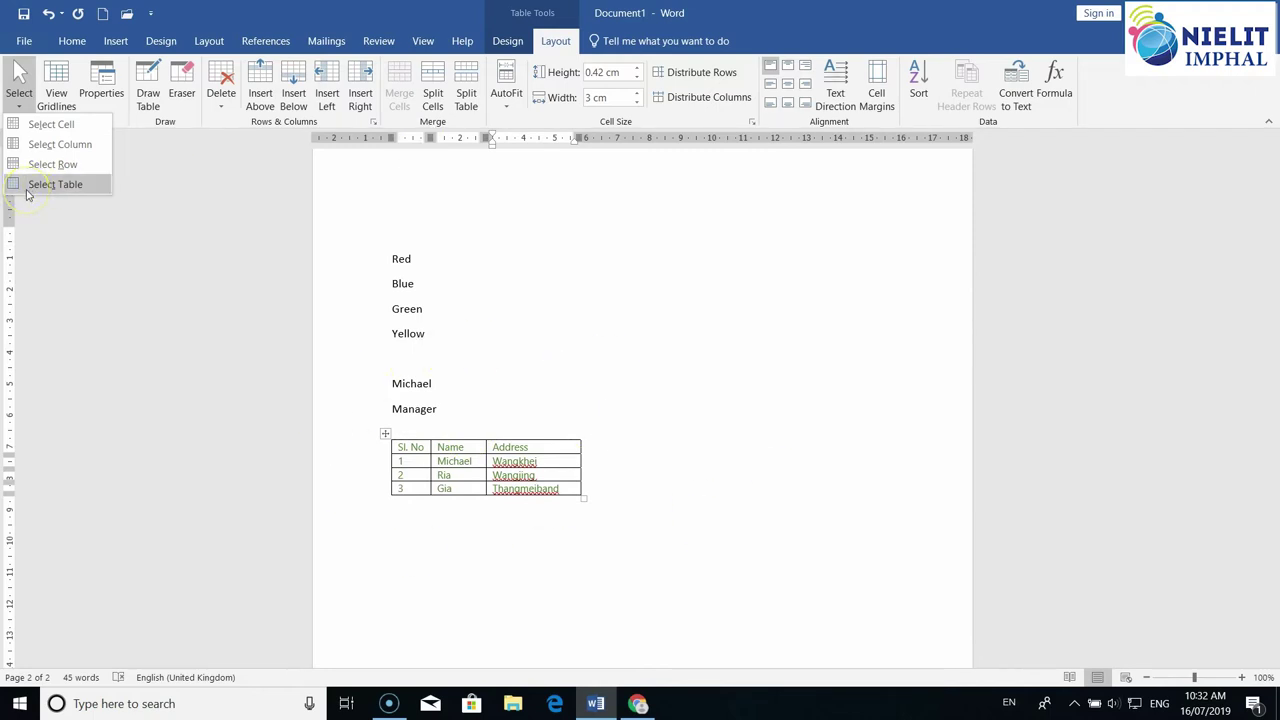
click(562, 47)
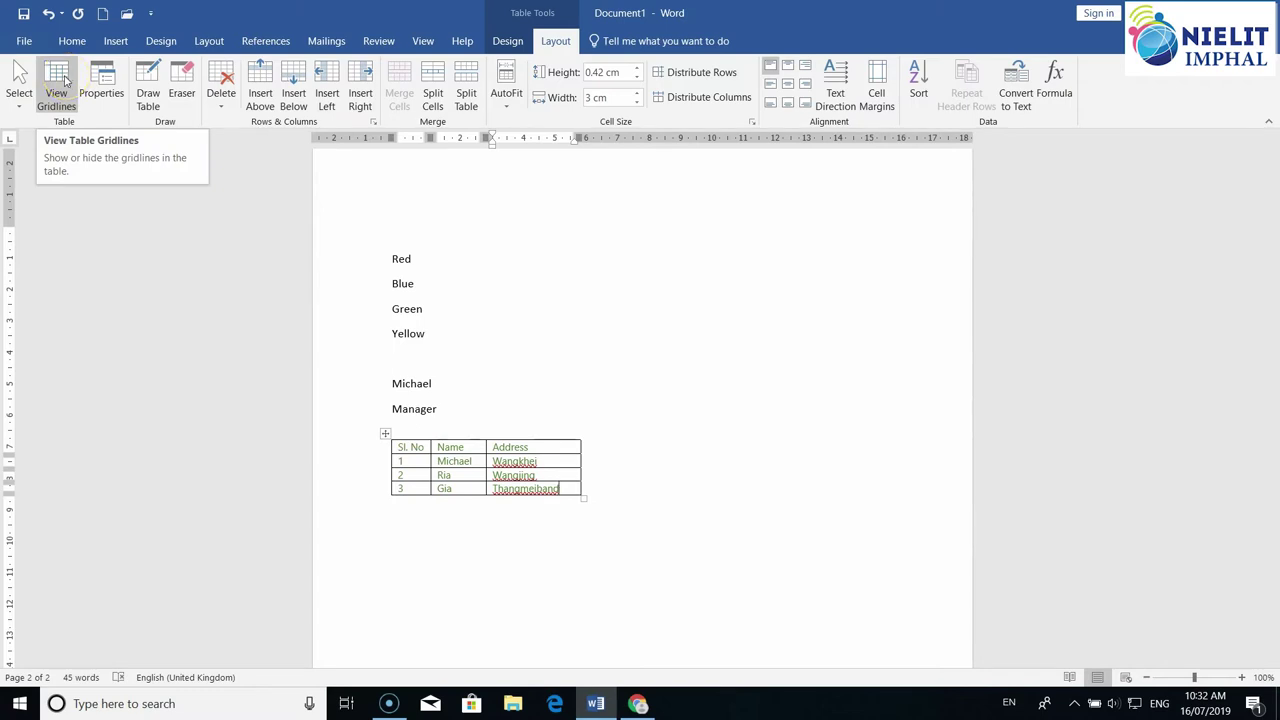
click(64, 80)
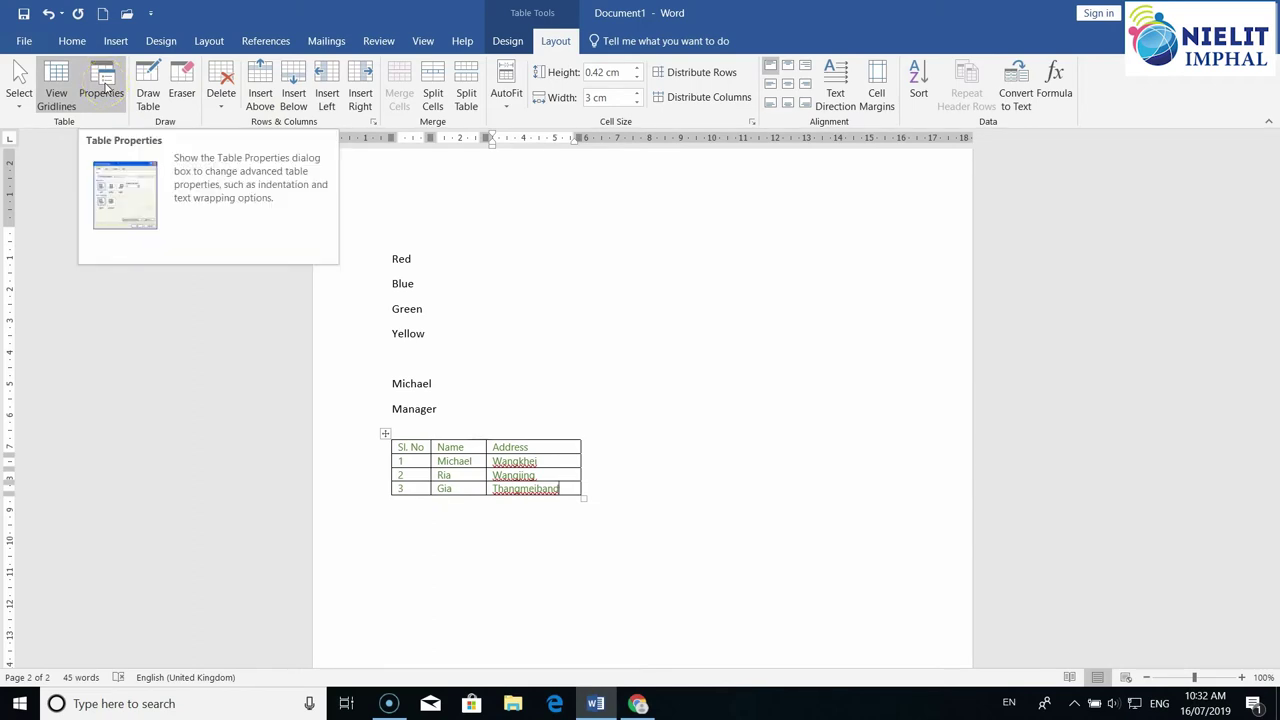
In Table Properties, set table alignment to Center with no preferred width
click(104, 84)
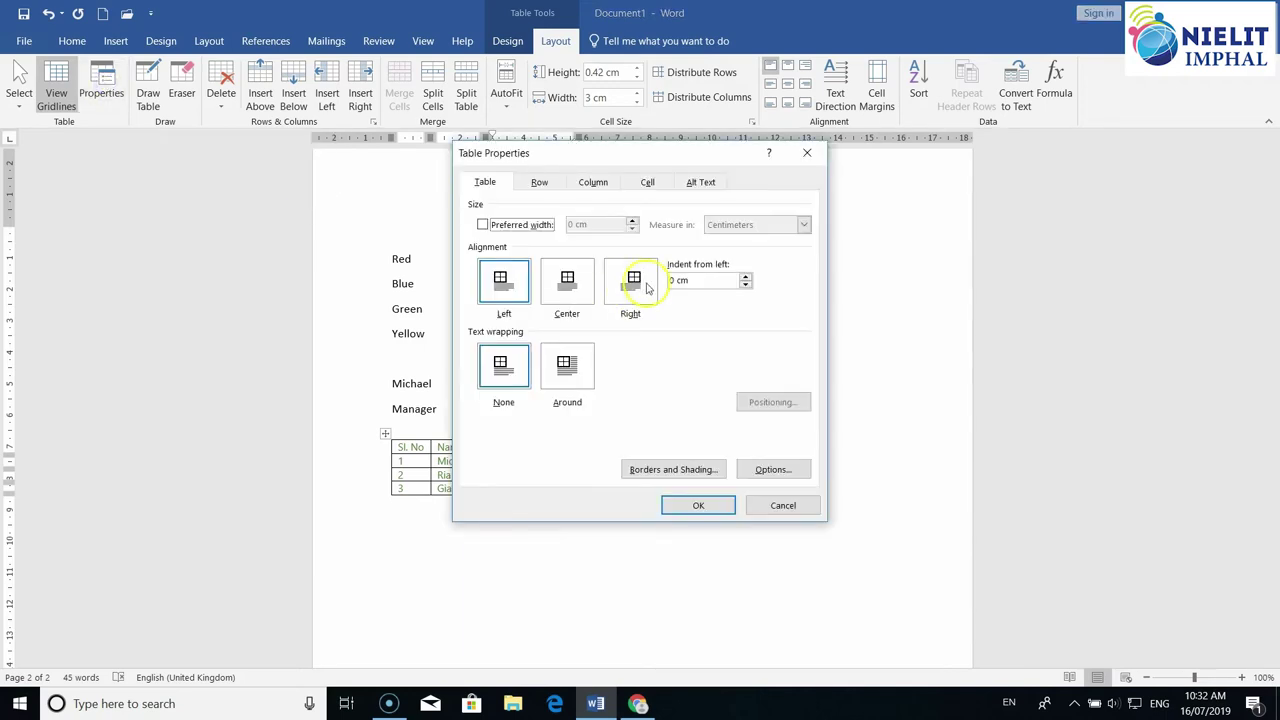
drag(640, 155, 863, 160)
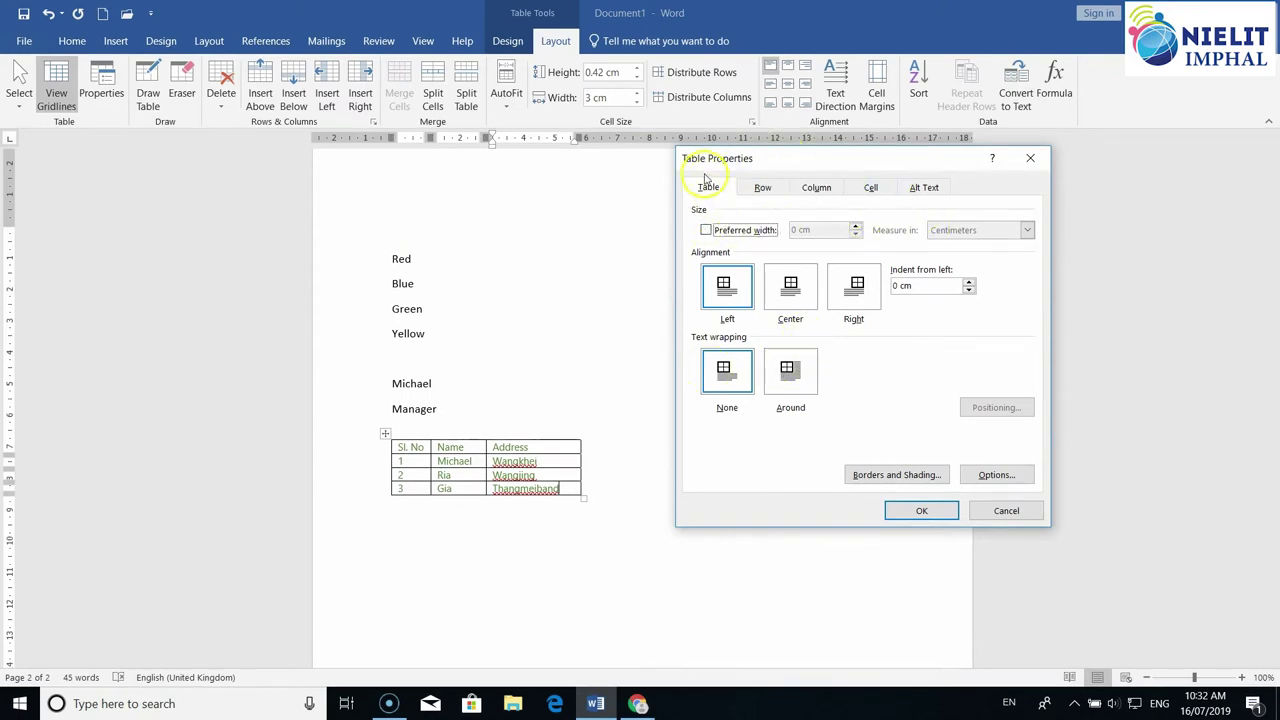
drag(816, 166, 883, 156)
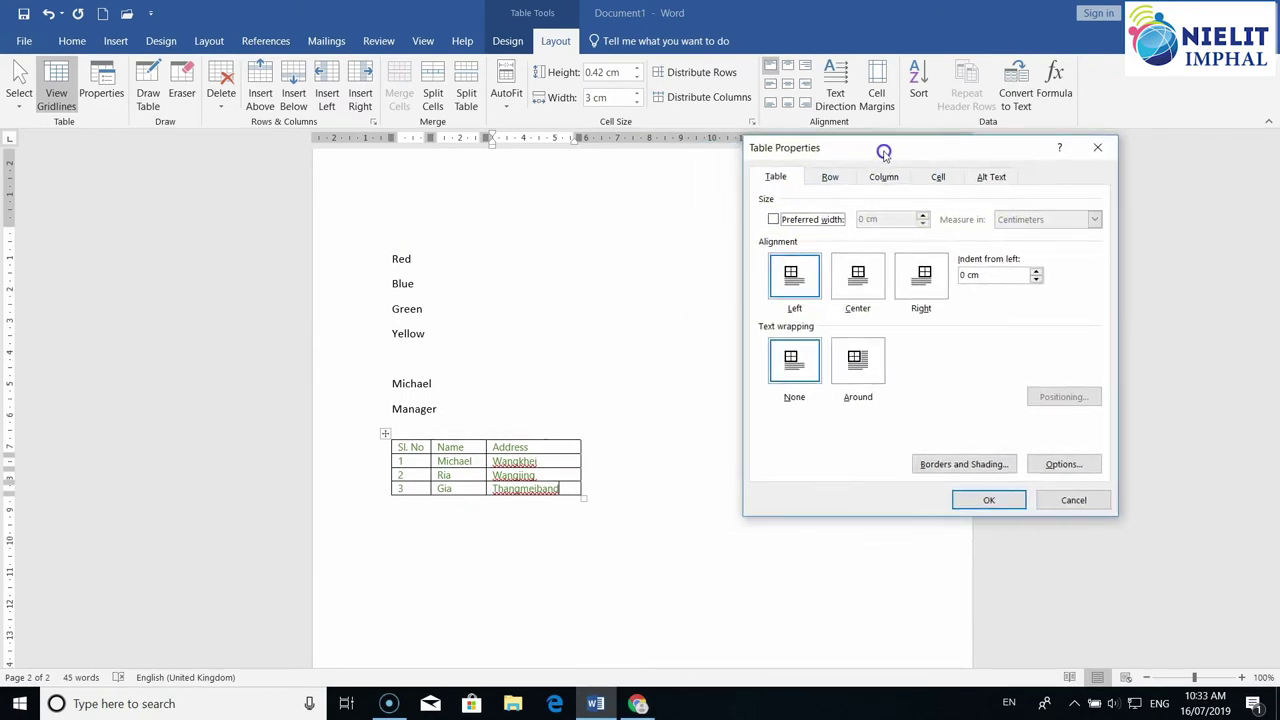
click(772, 219)
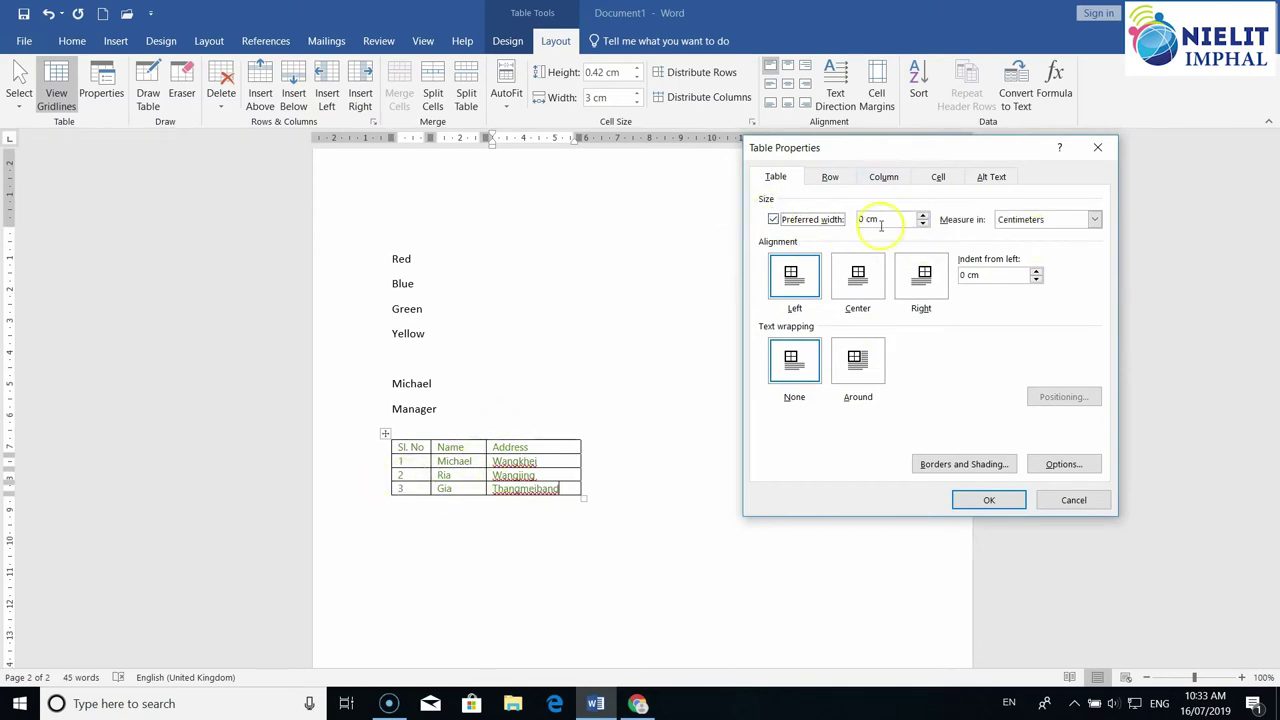
click(773, 220)
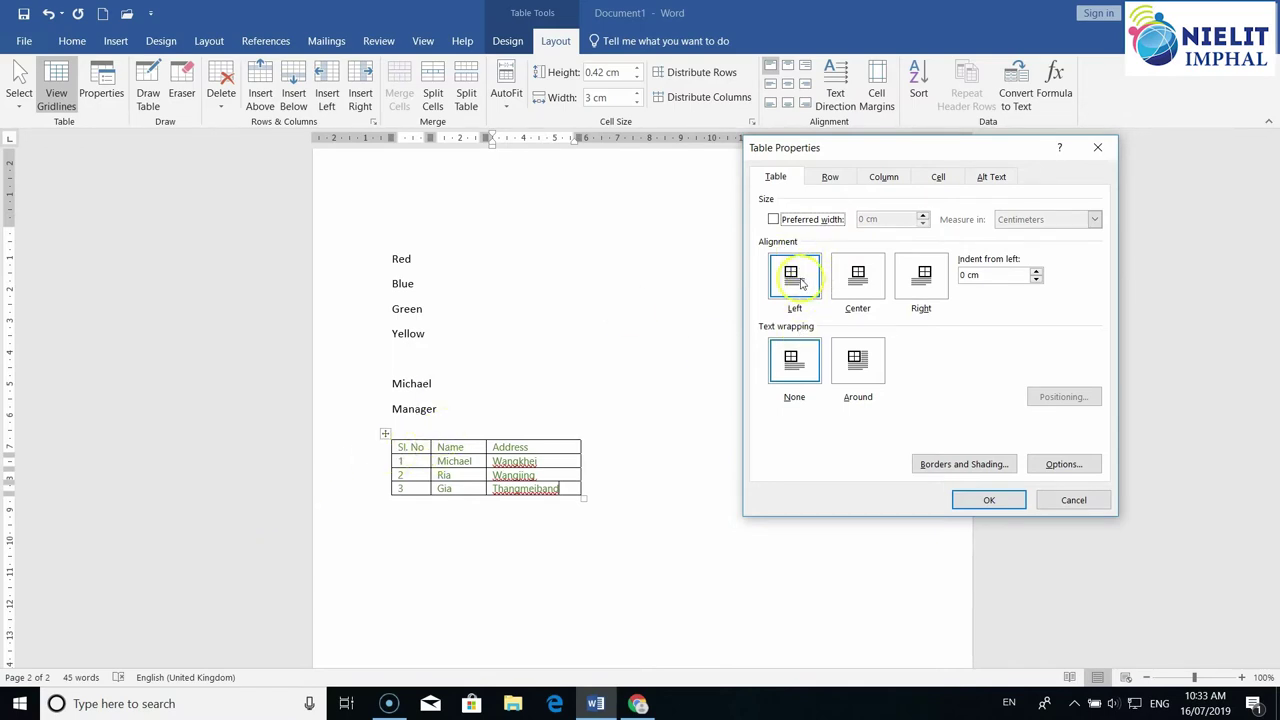
click(853, 278)
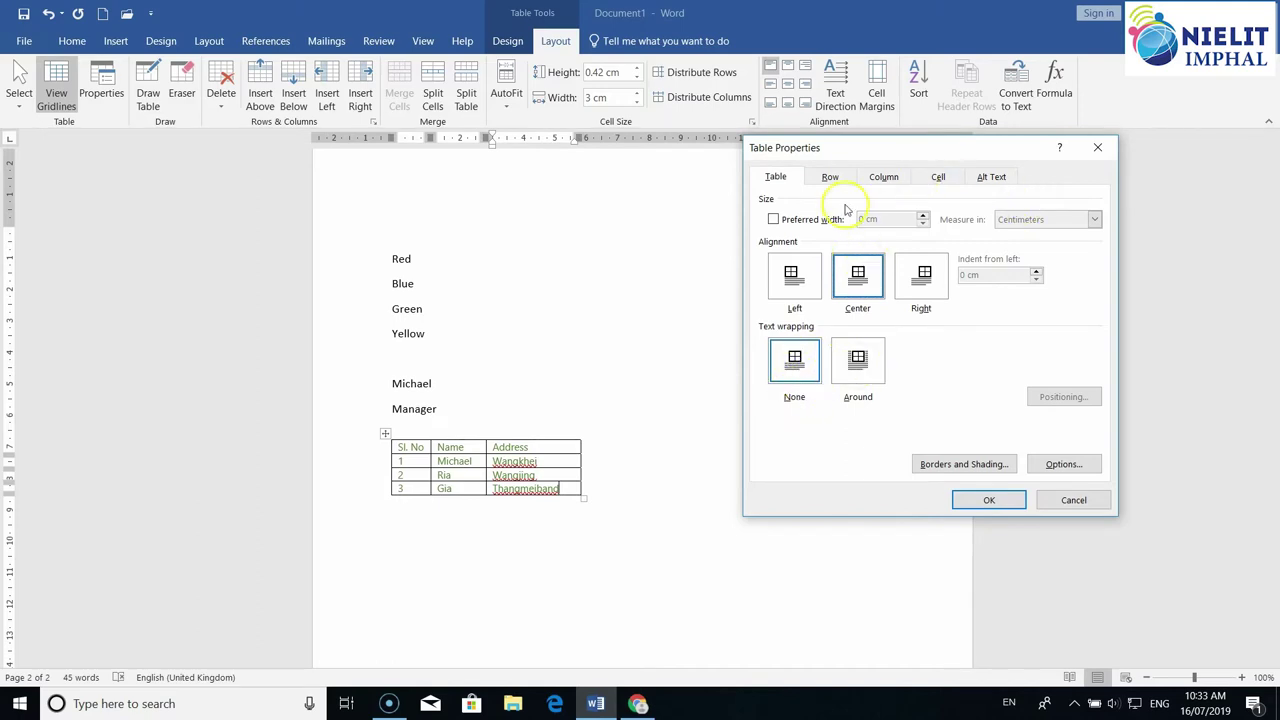
Review the row height and column width settings, clearing column 3's preferred width
click(829, 177)
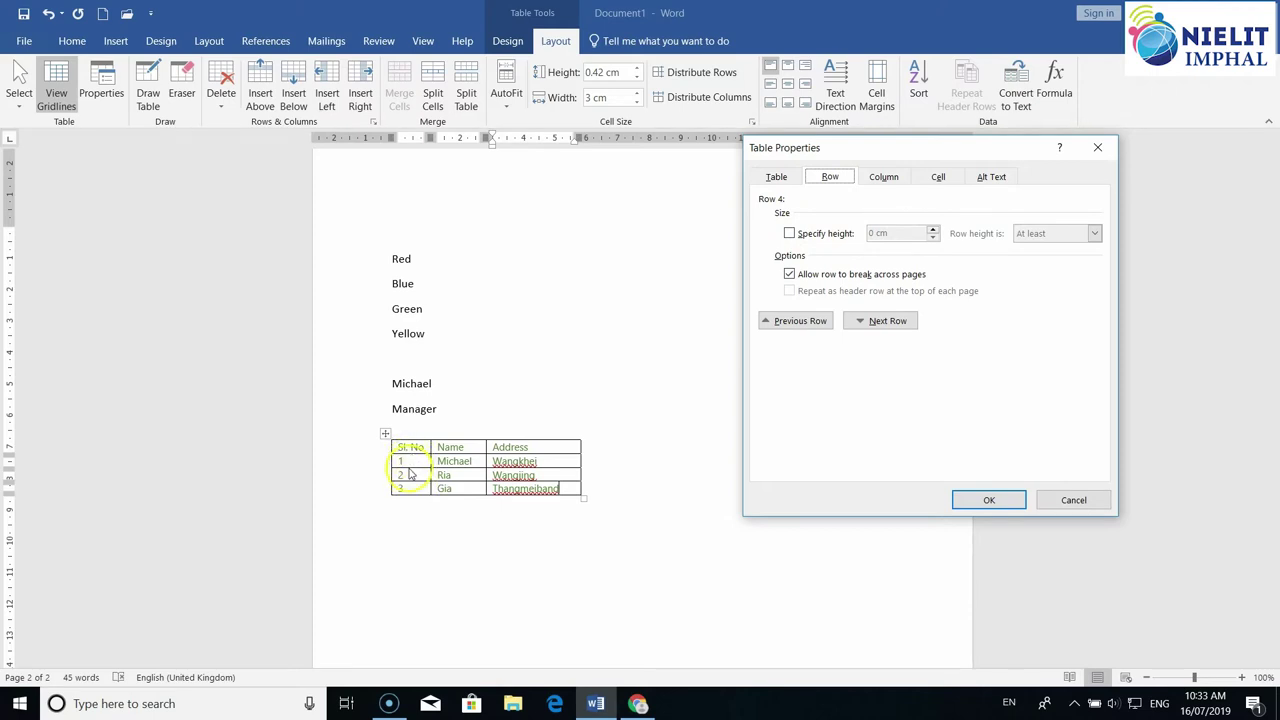
click(789, 233)
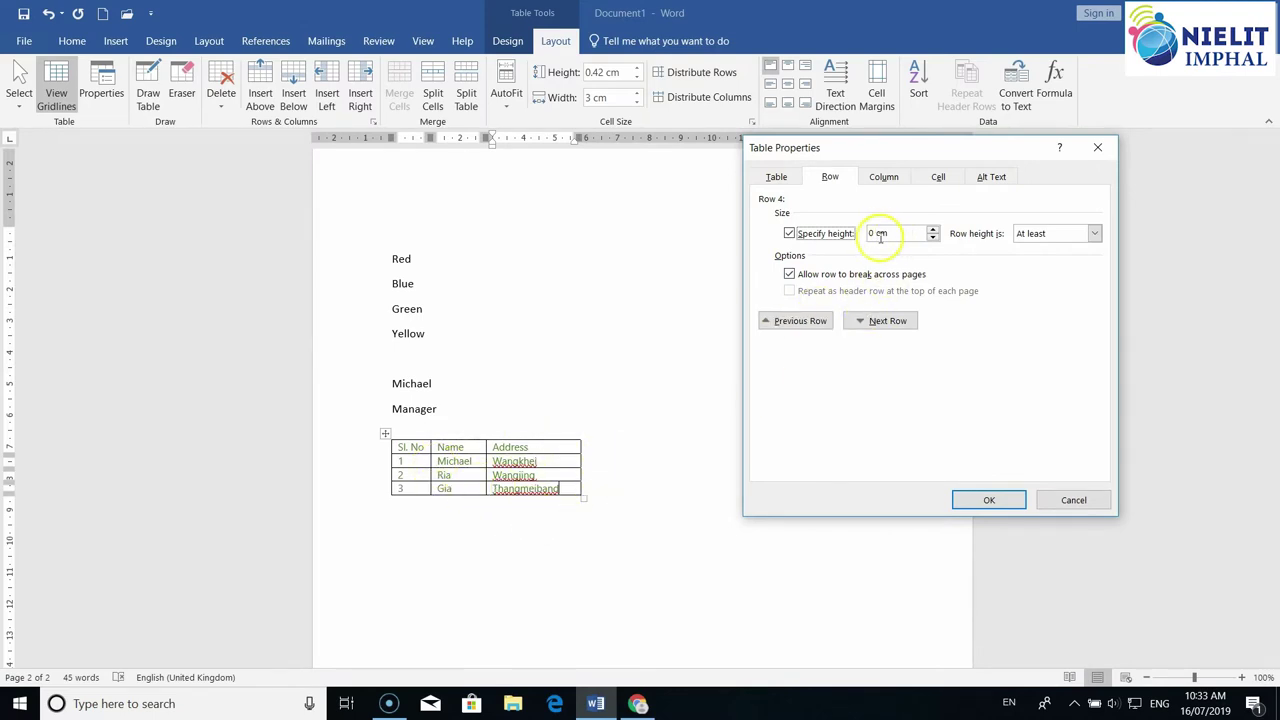
click(790, 234)
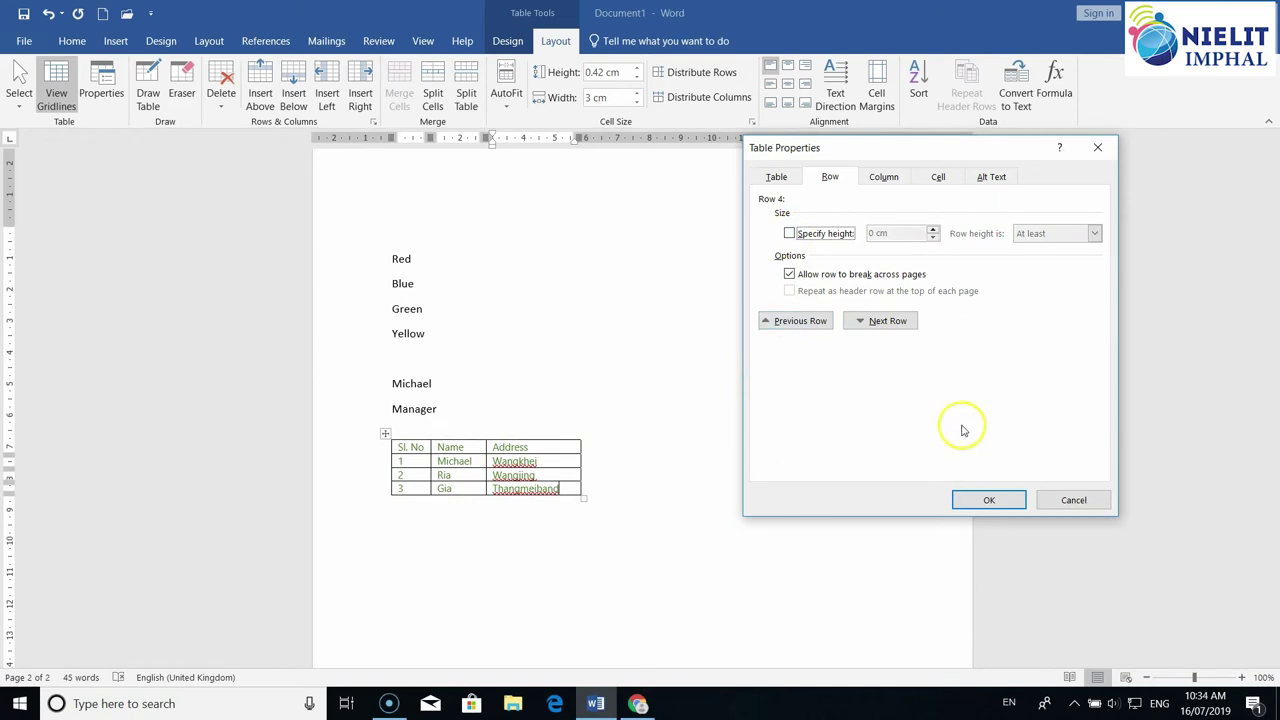
click(883, 181)
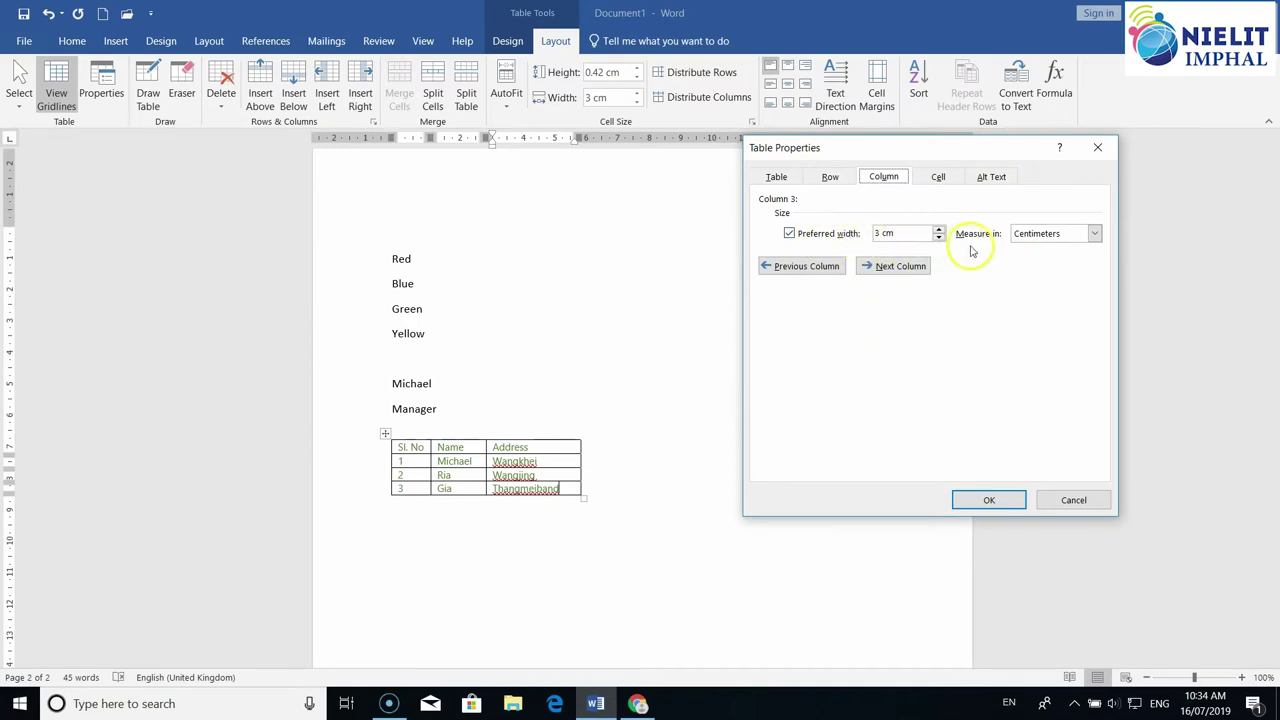
click(789, 233)
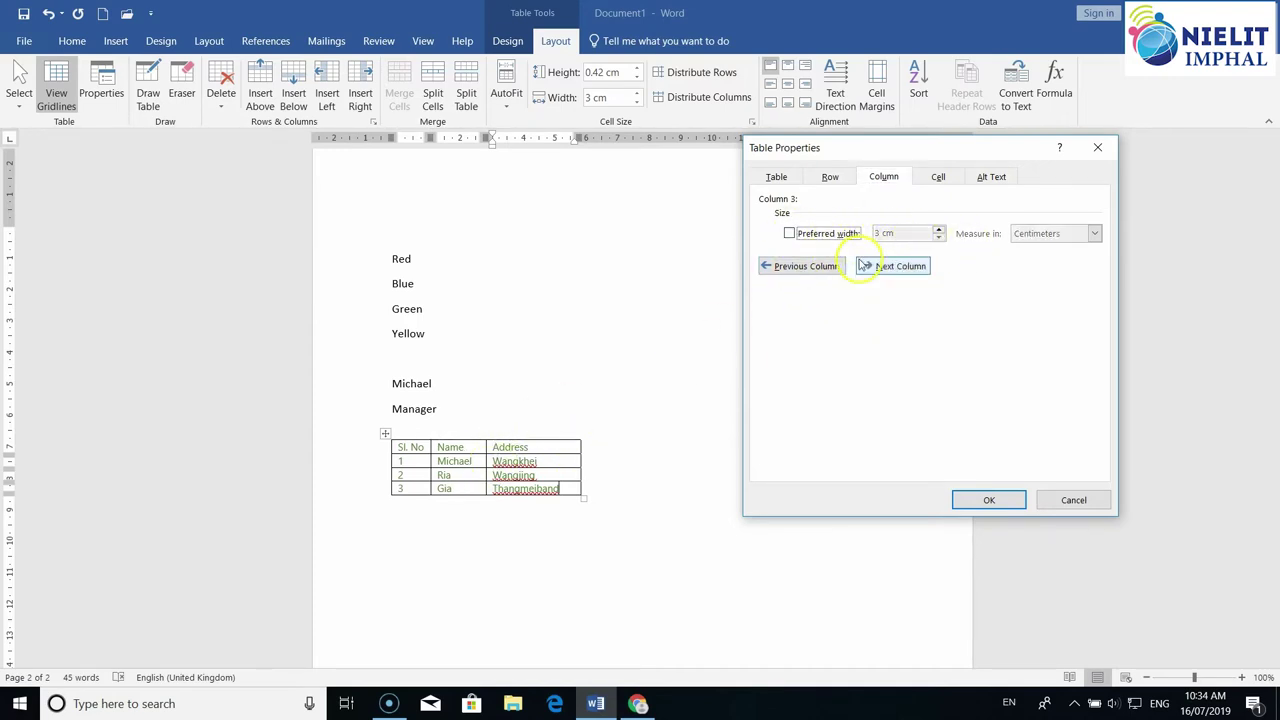
click(934, 177)
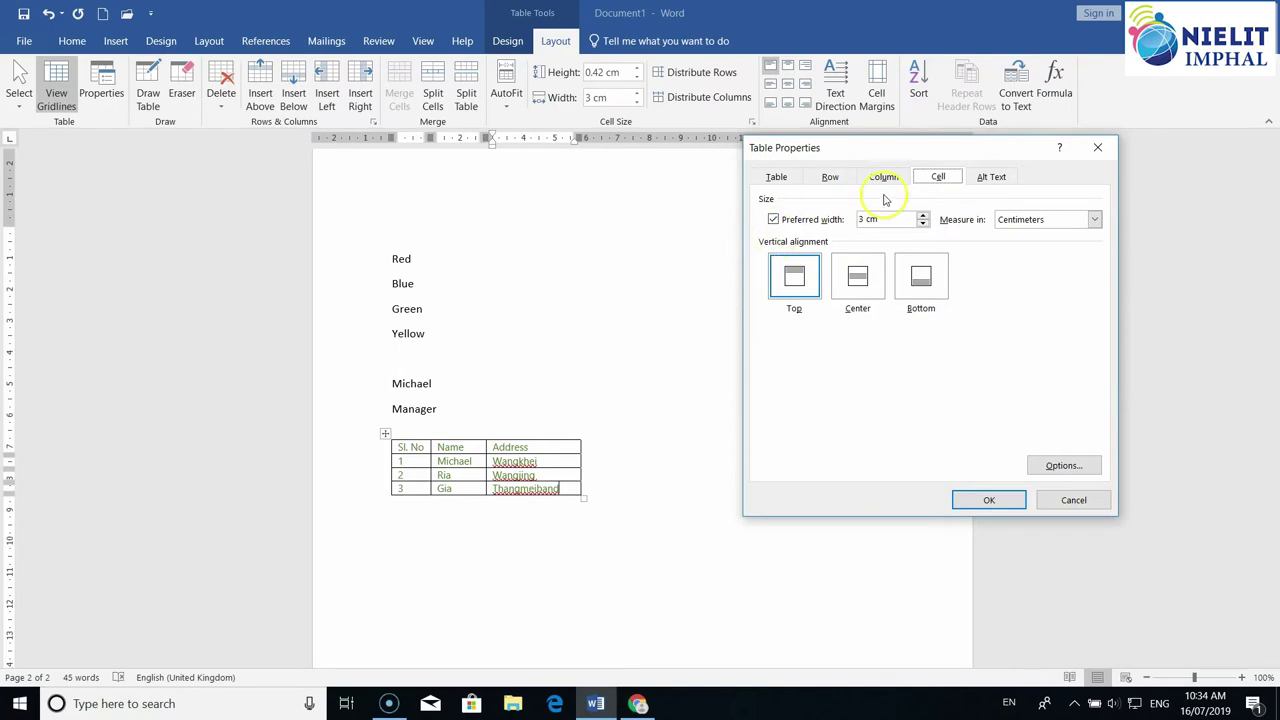
Restore column 3's preferred width, view the Cell and Alt Text tabs, then cancel
click(884, 180)
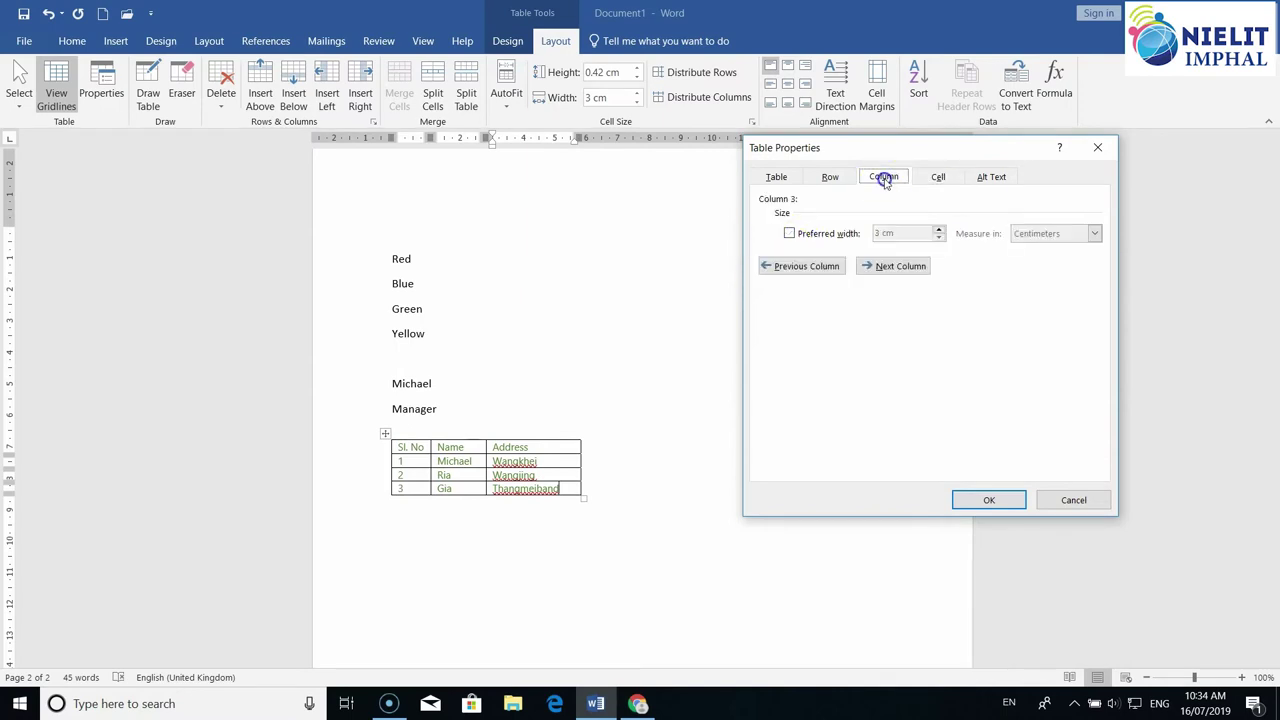
click(789, 234)
click(938, 177)
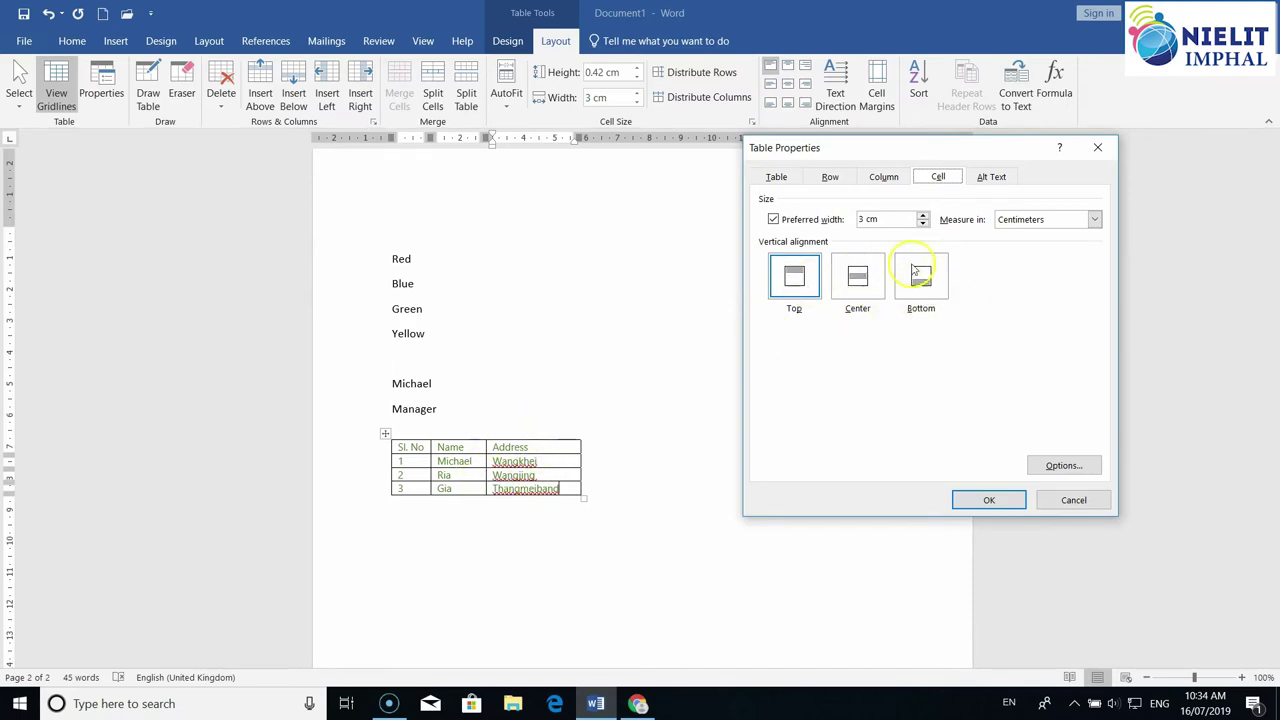
click(991, 177)
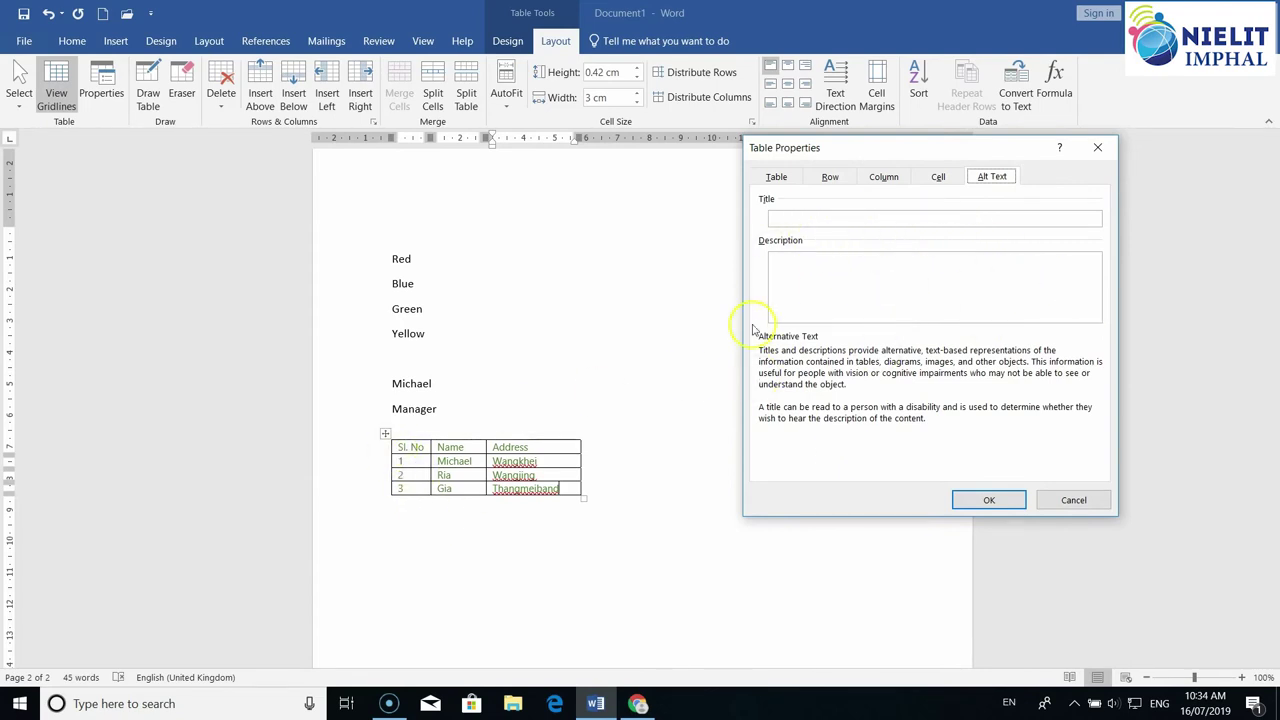
click(1074, 502)
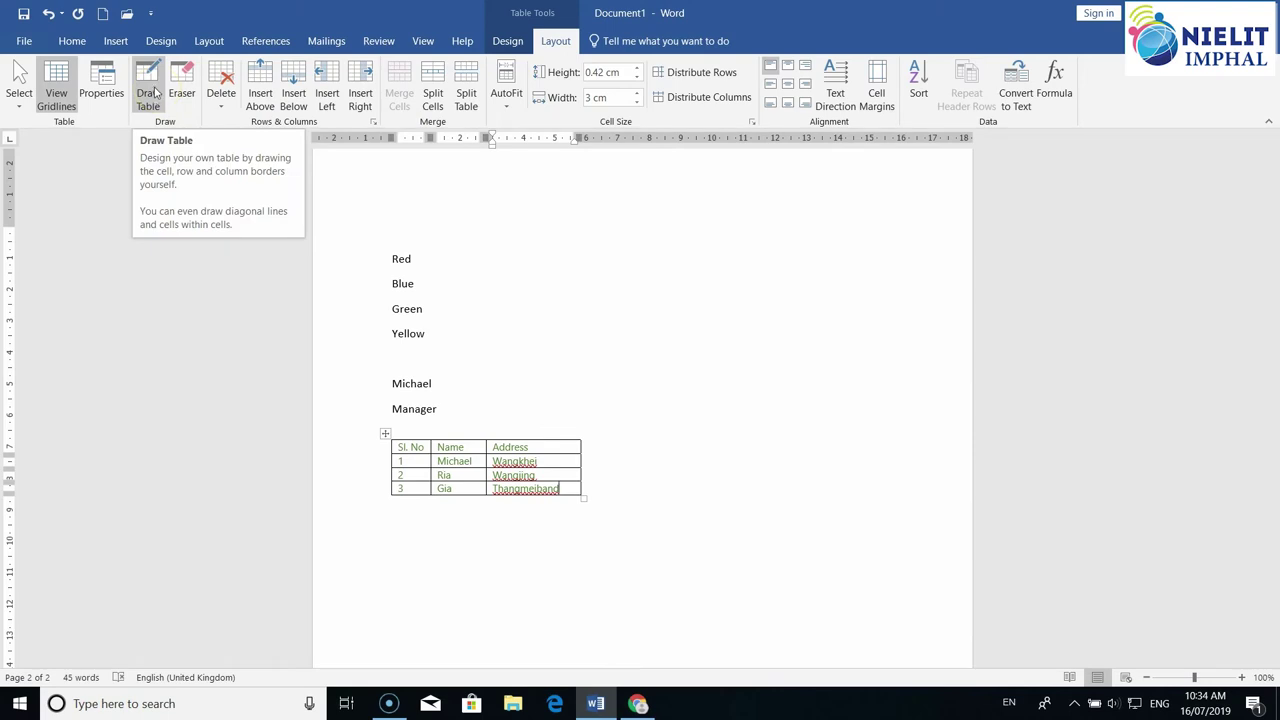
click(150, 89)
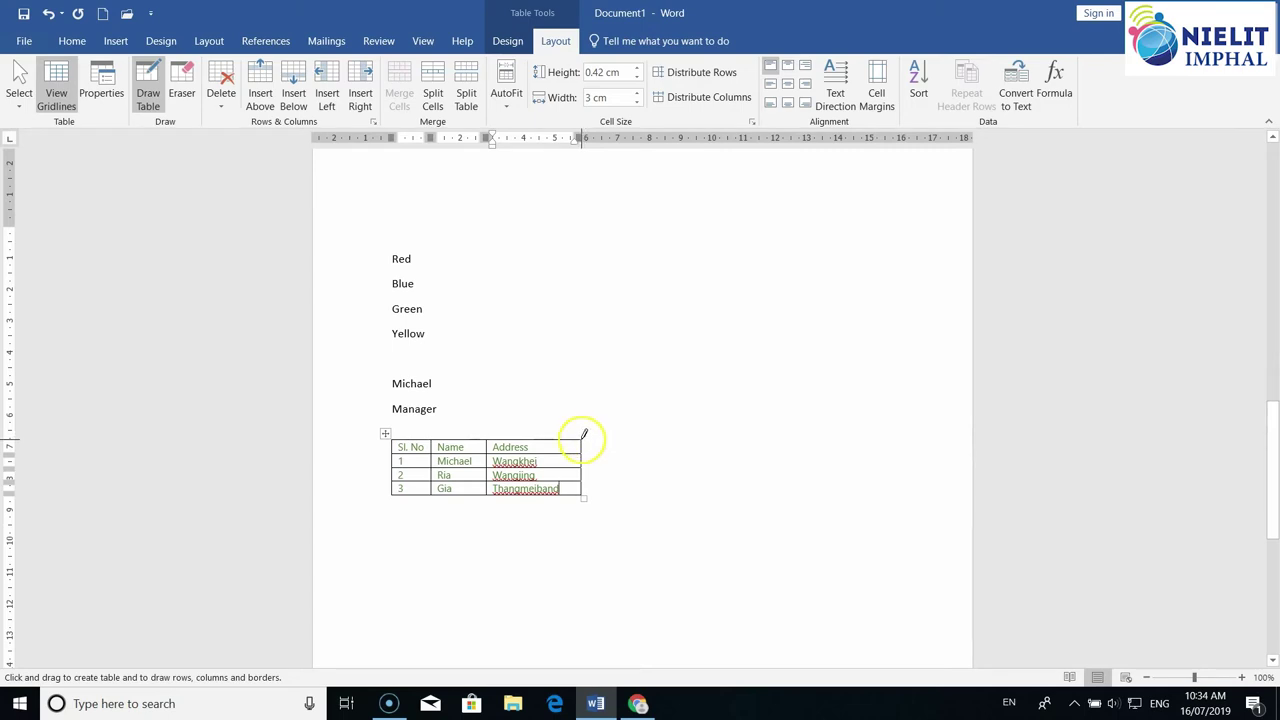
click(590, 435)
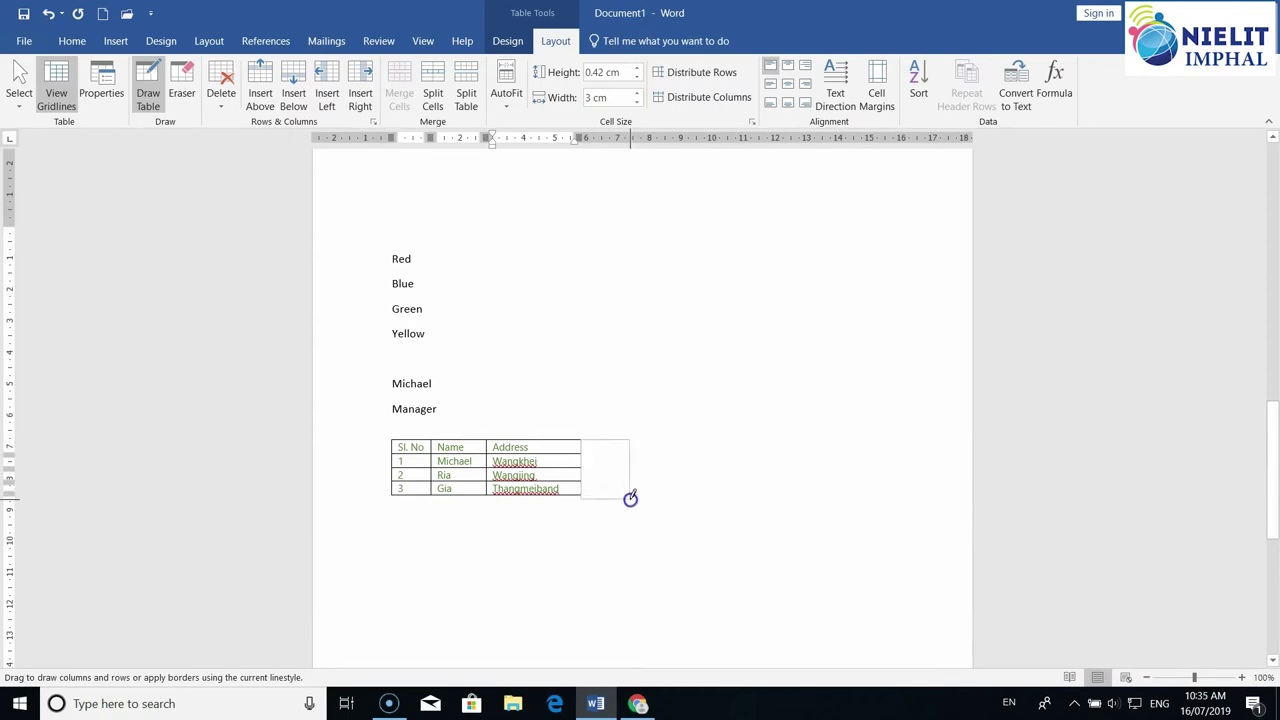
drag(630, 497, 637, 495)
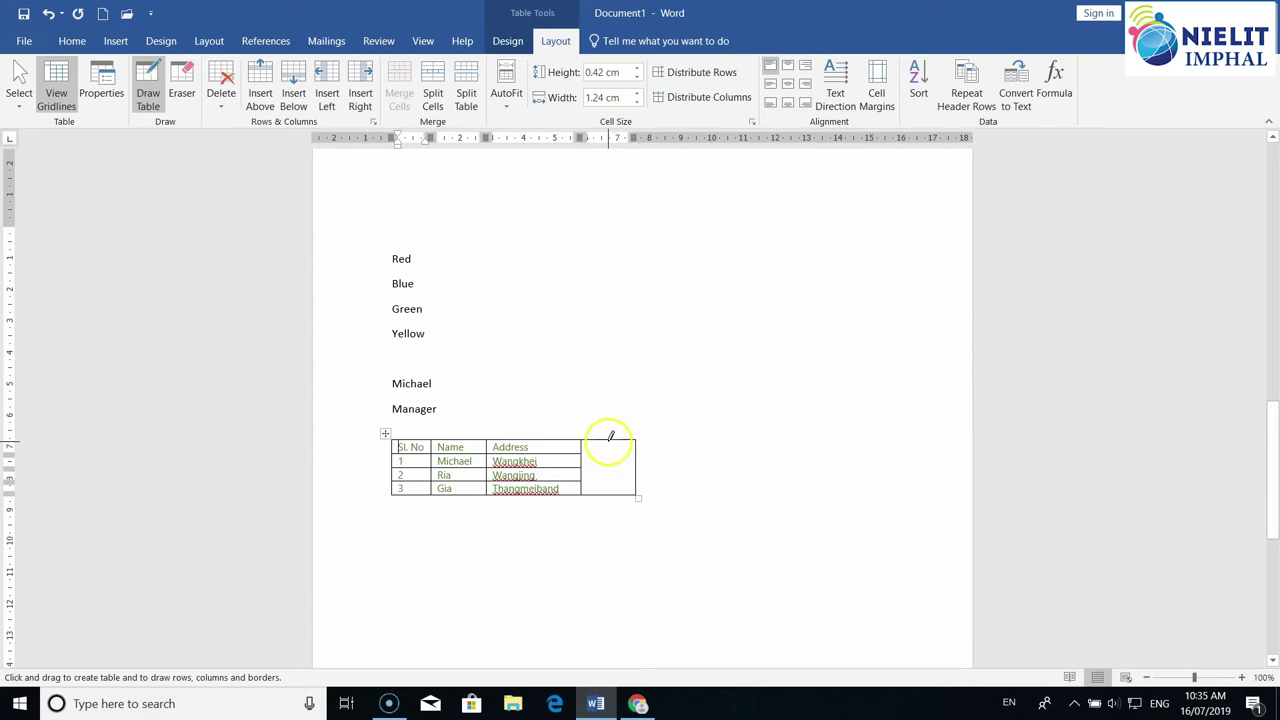
drag(607, 440, 607, 494)
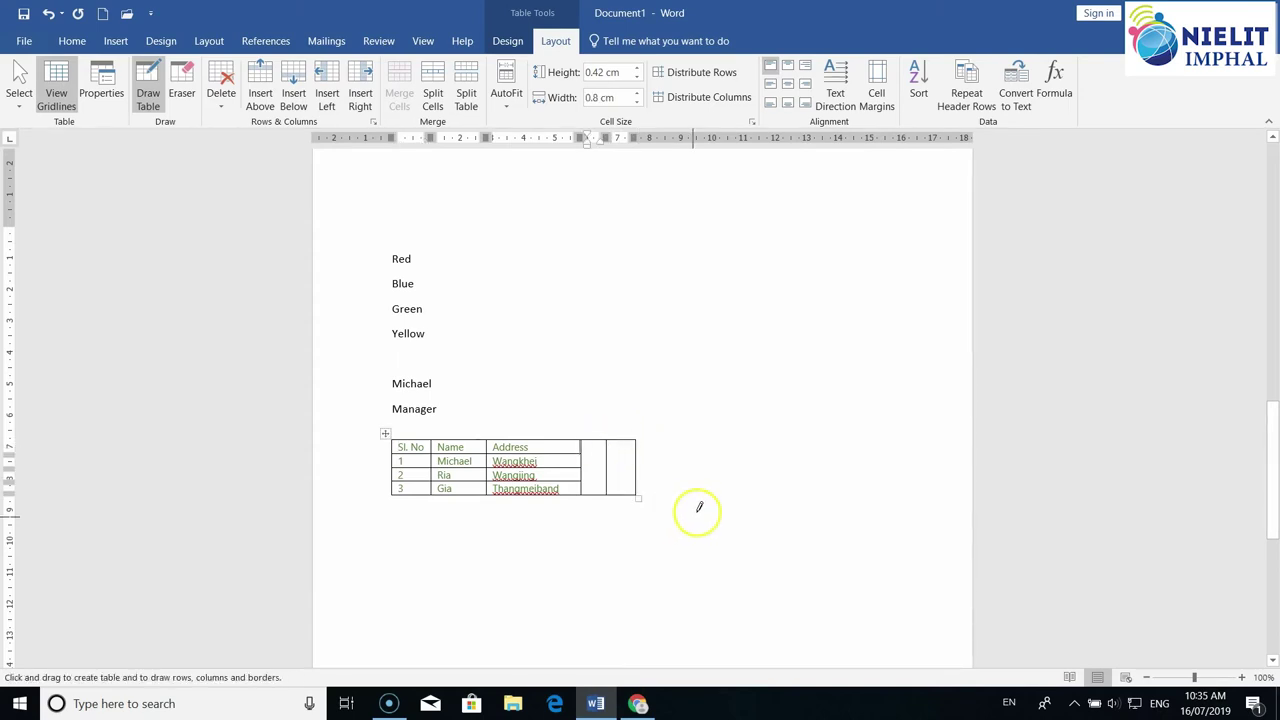
drag(582, 449, 634, 449)
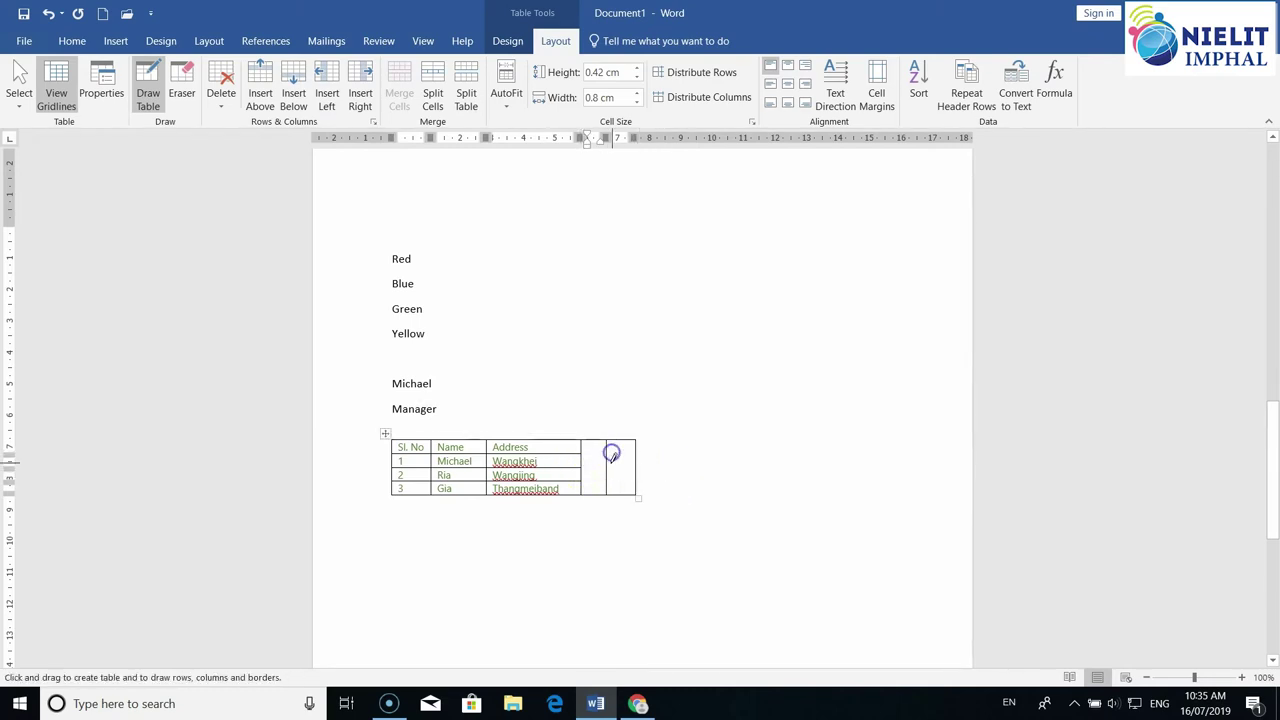
drag(580, 463, 630, 448)
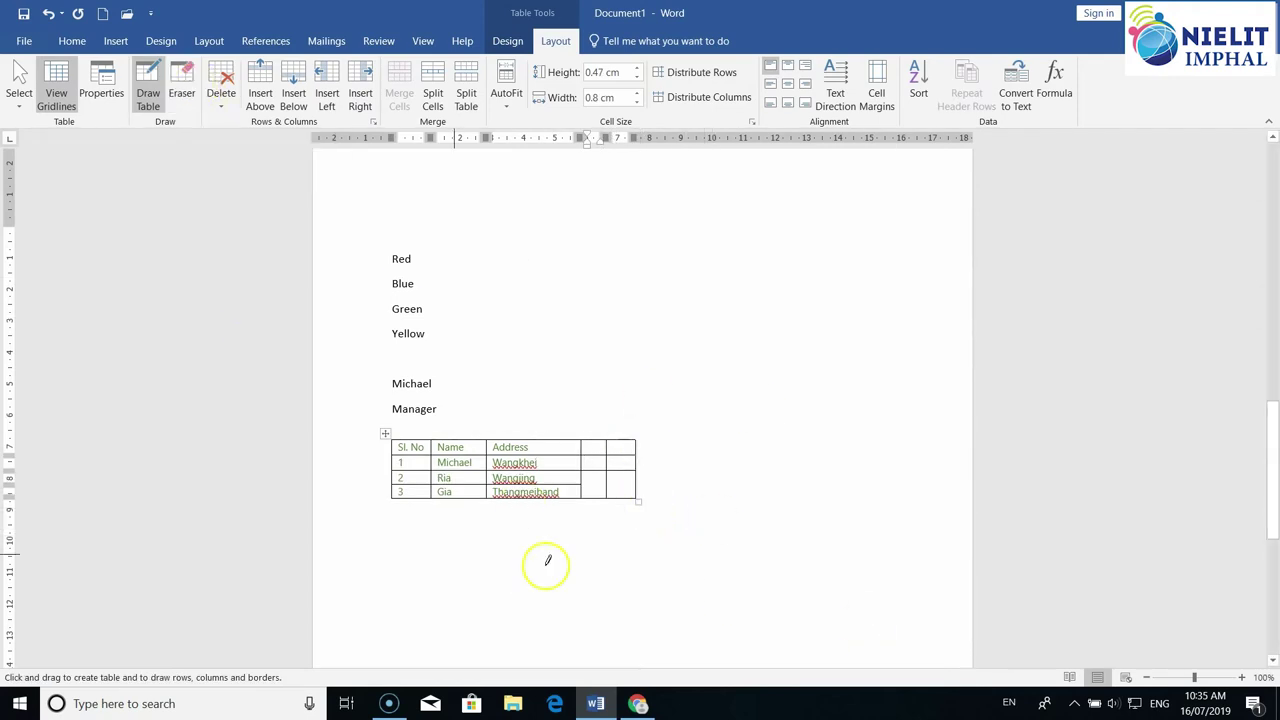
click(188, 80)
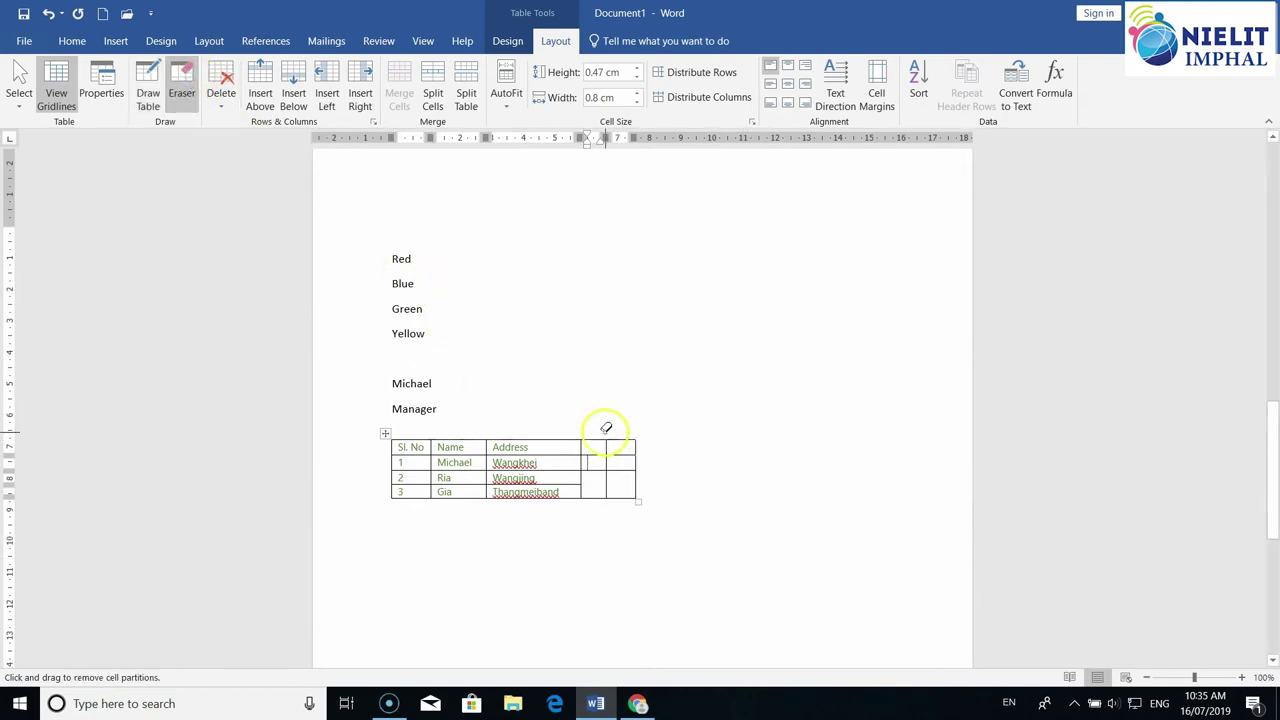
drag(597, 438, 612, 441)
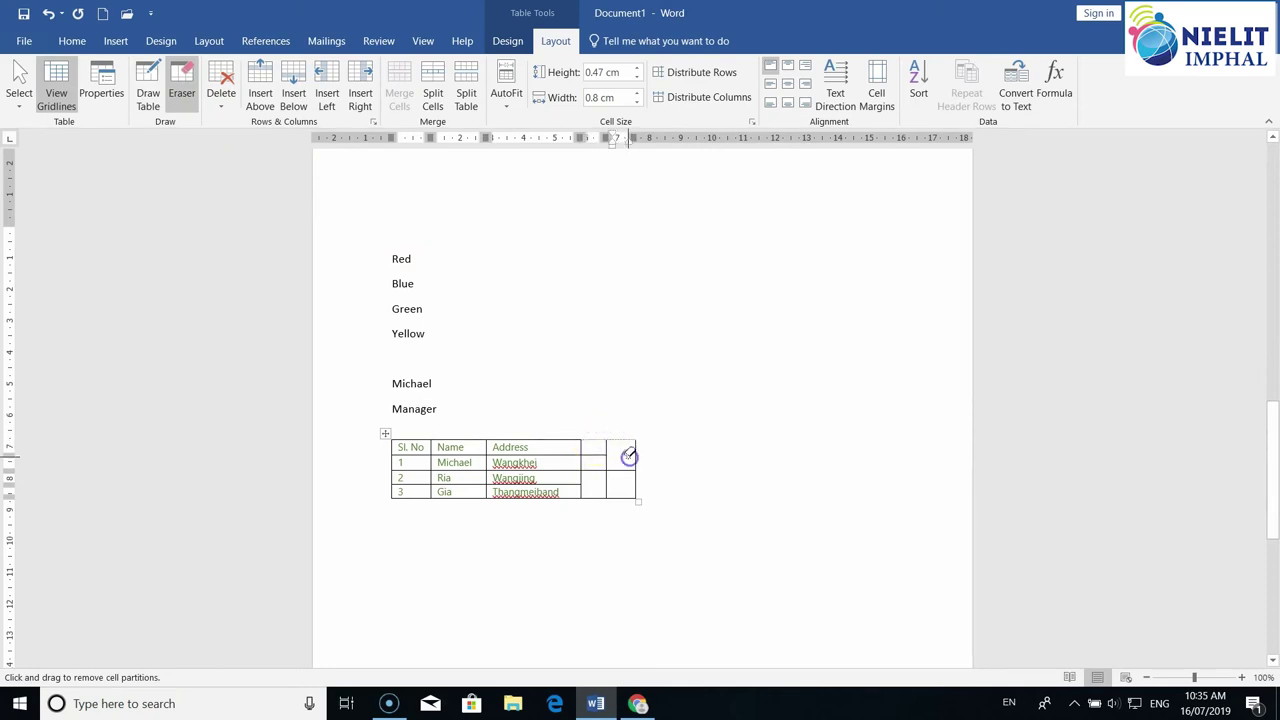
click(594, 458)
click(618, 472)
click(611, 464)
click(598, 465)
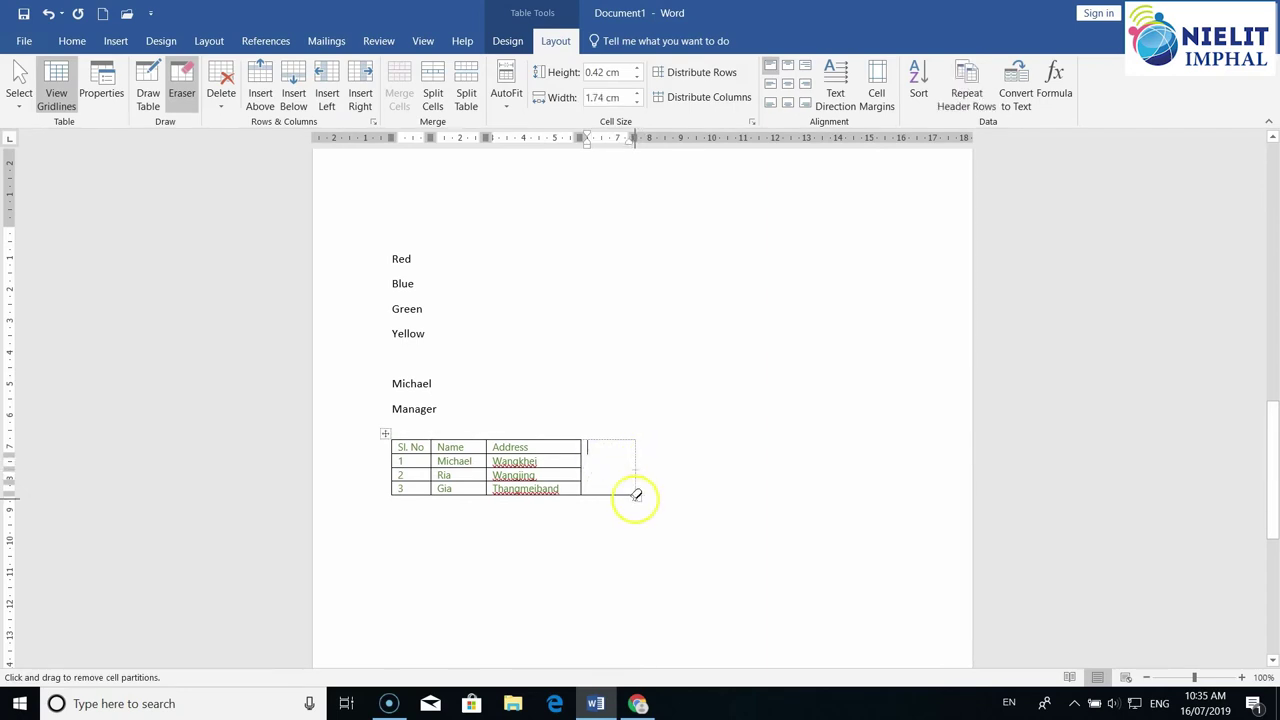
click(607, 494)
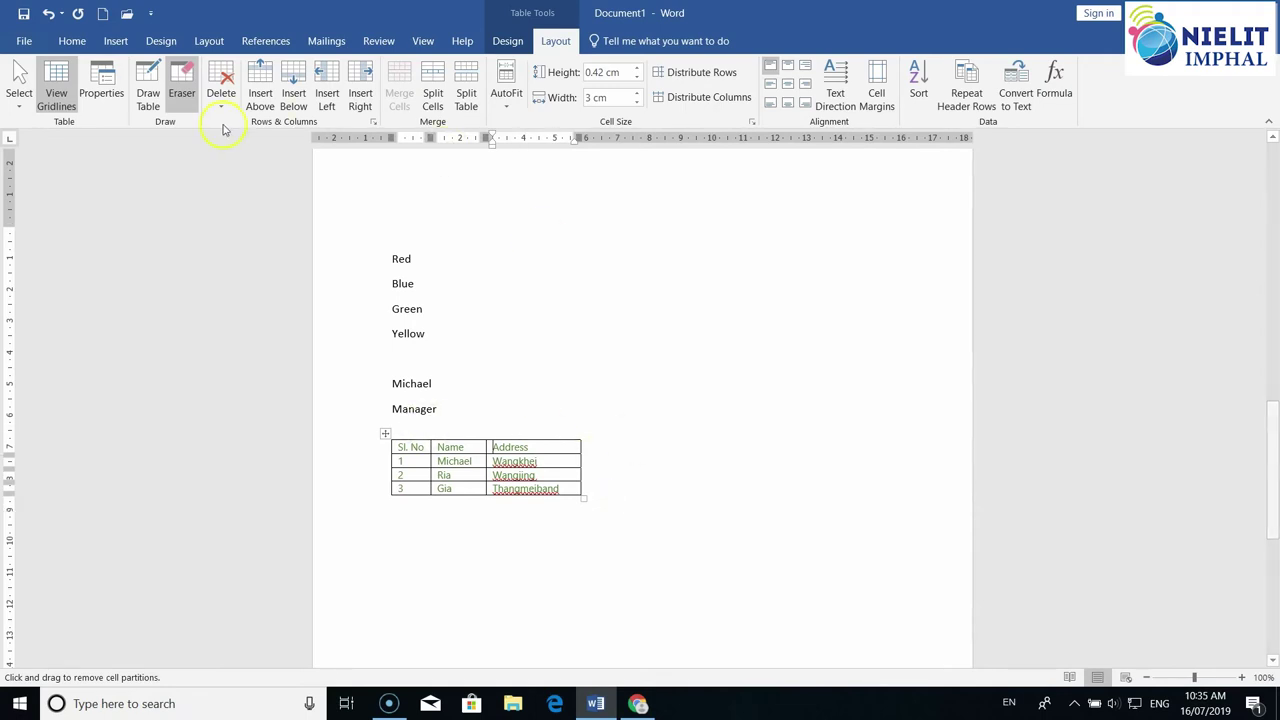
click(180, 82)
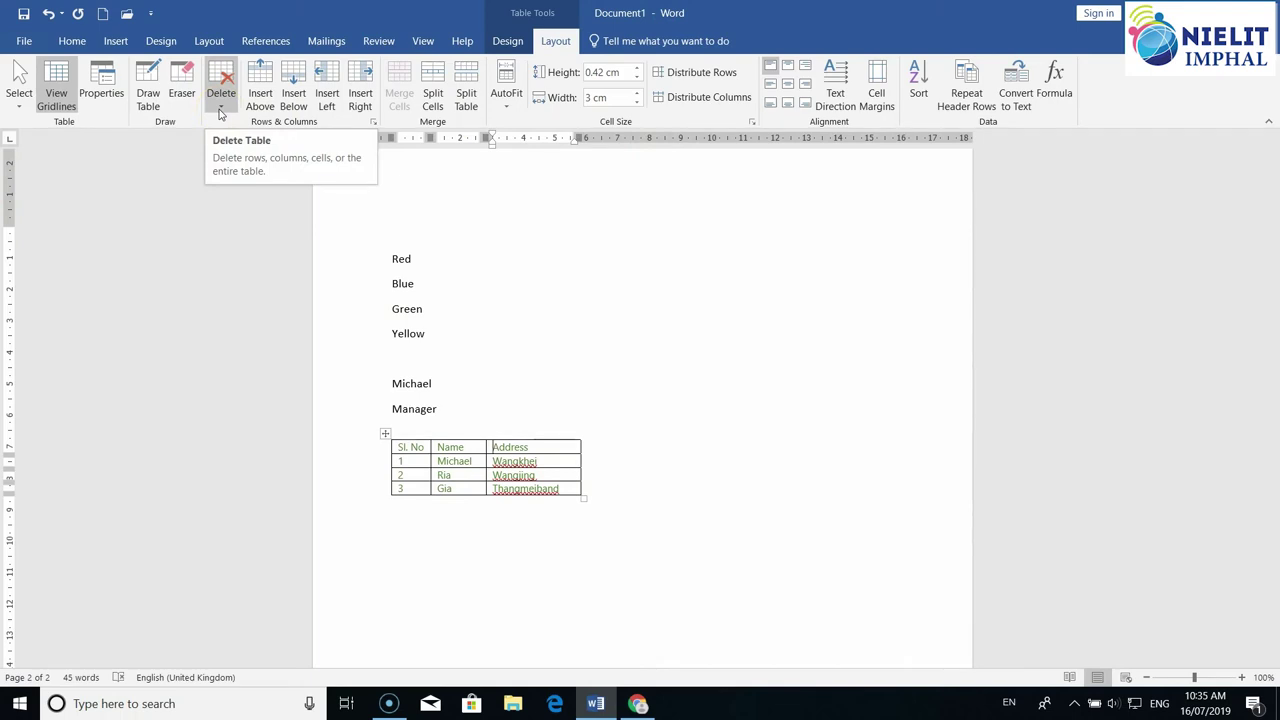
Insert a new empty column between Name and Address
click(221, 113)
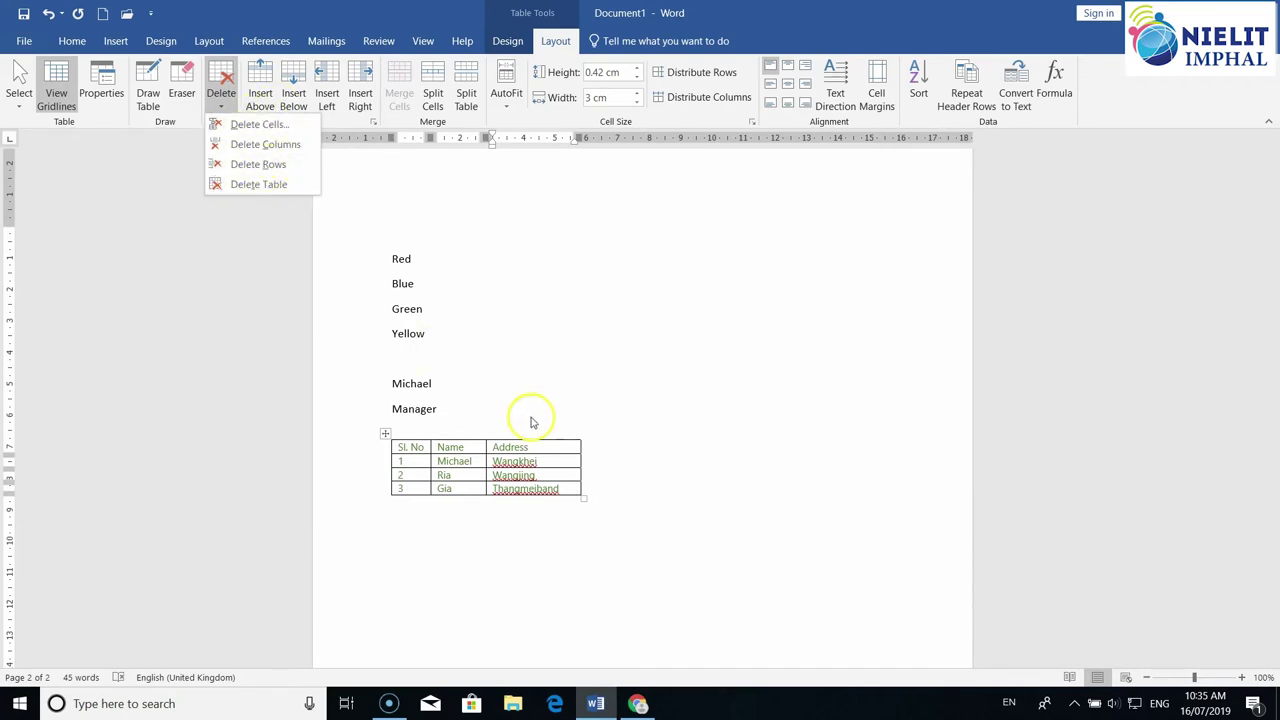
click(611, 463)
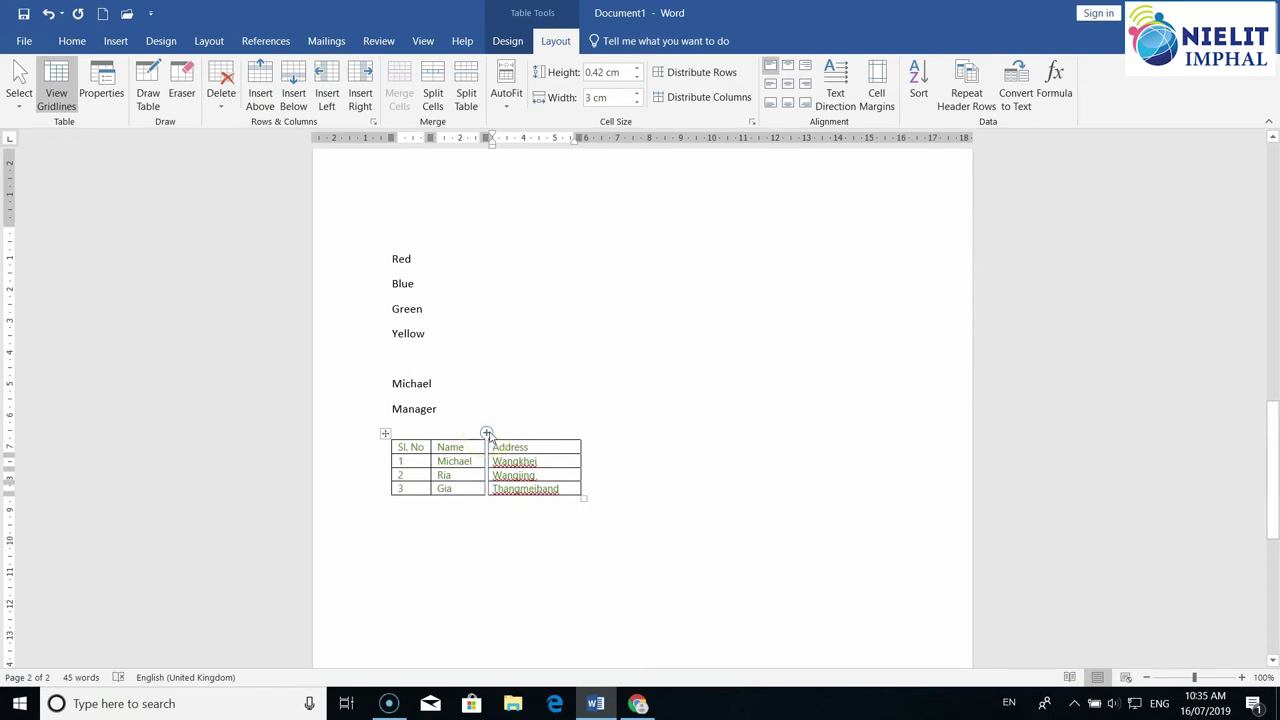
click(489, 432)
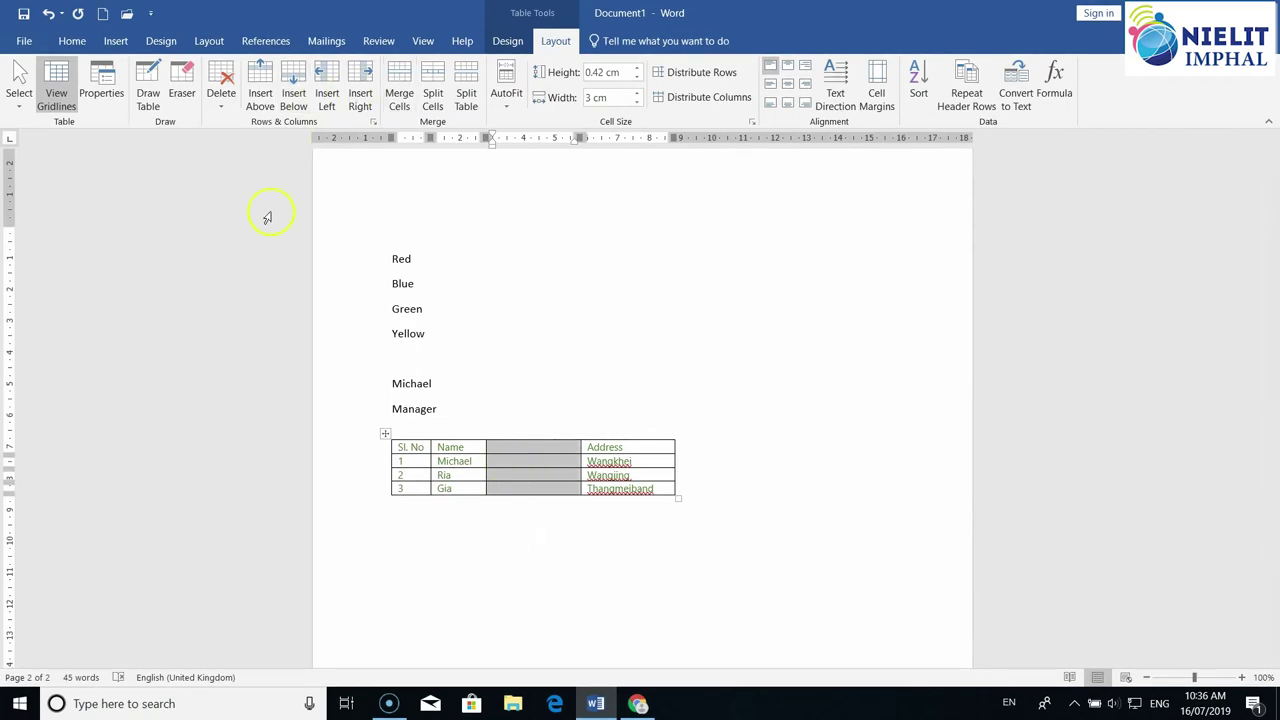
click(500, 460)
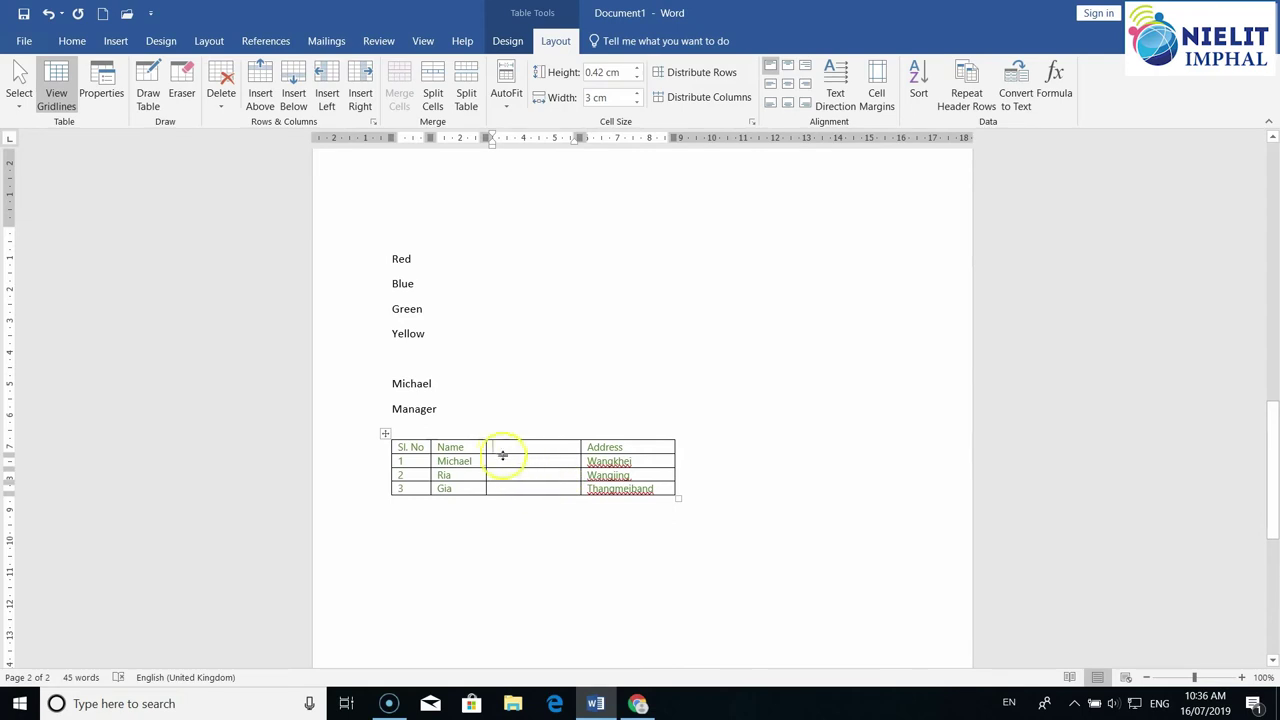
Delete that empty column with Delete Columns, leaving three columns
drag(539, 448, 549, 486)
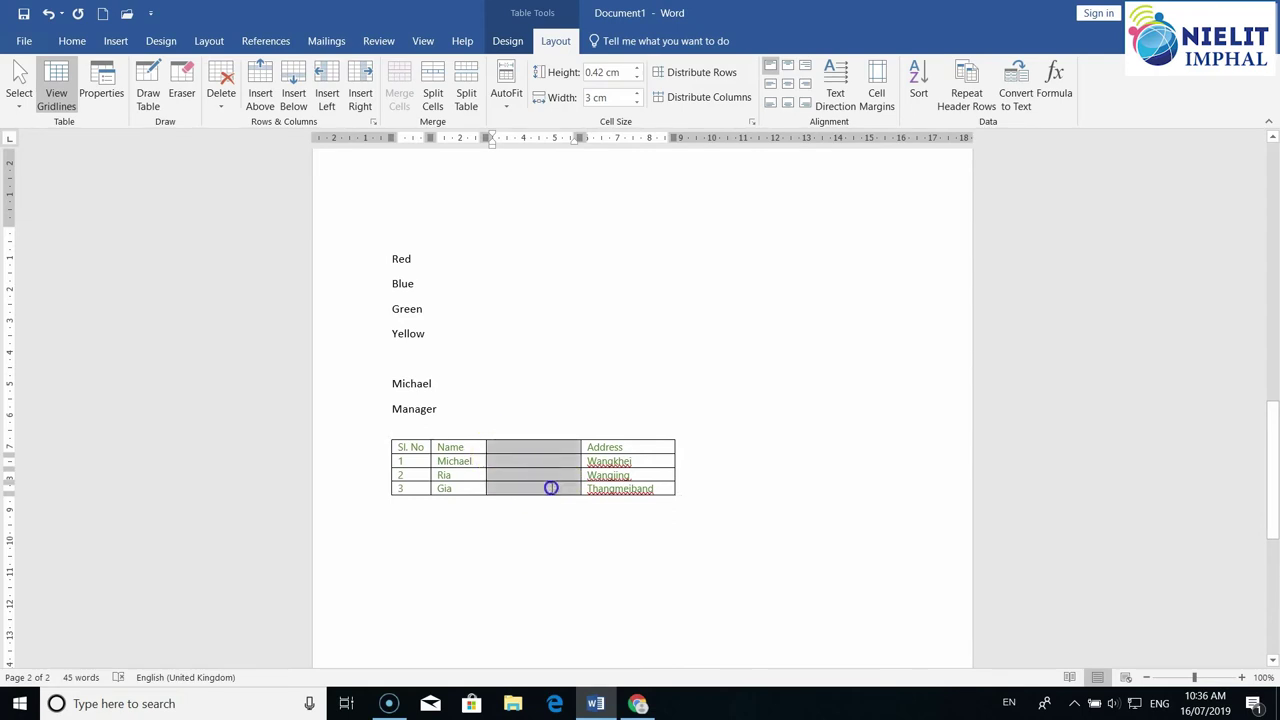
click(515, 447)
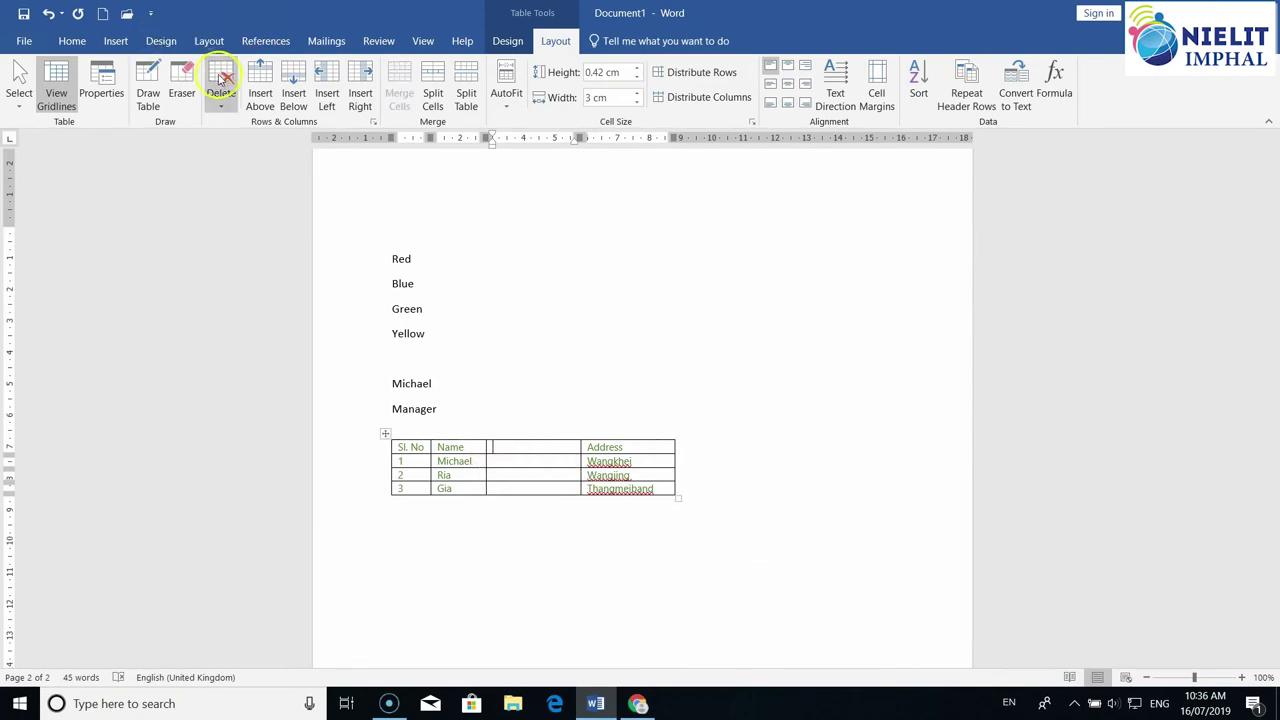
click(222, 110)
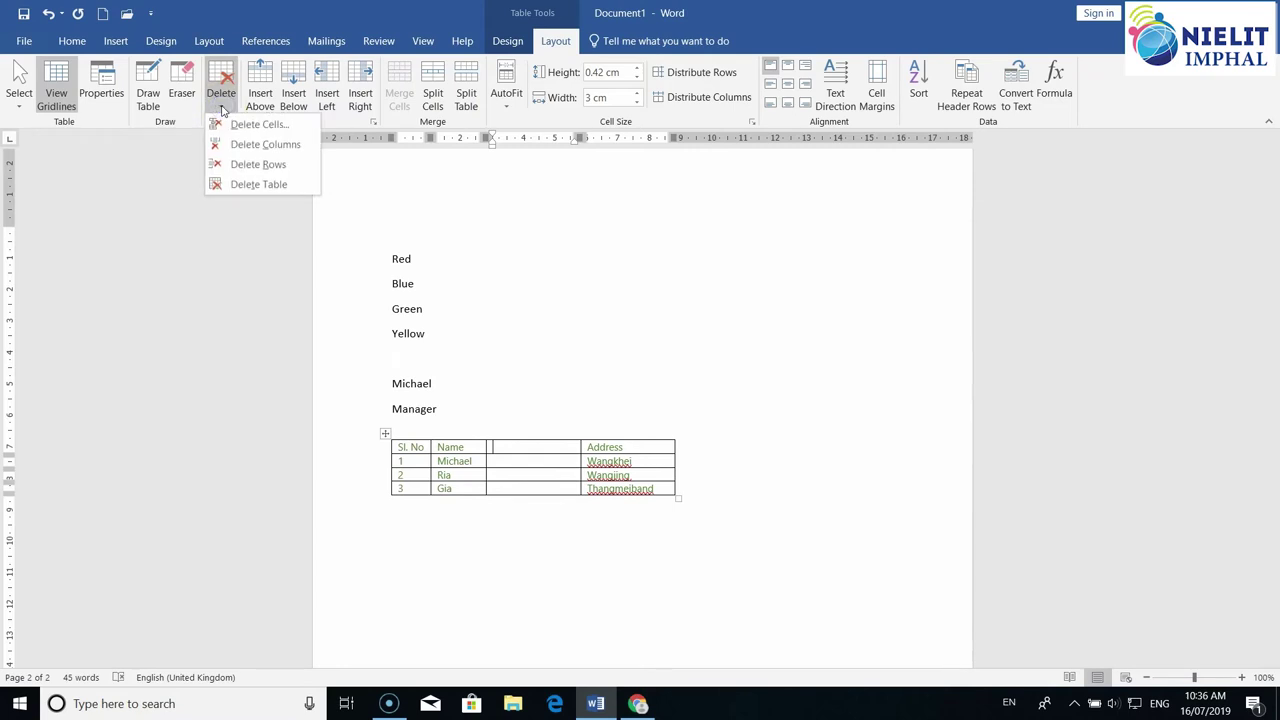
click(240, 130)
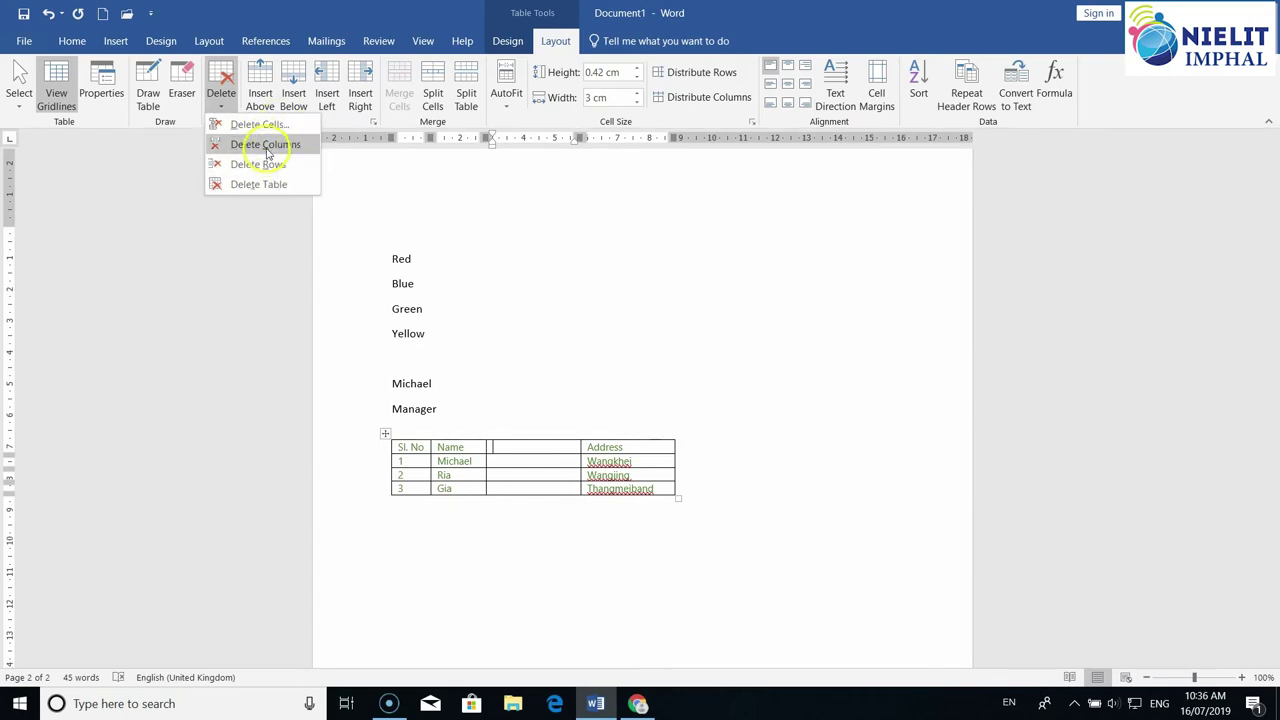
click(267, 147)
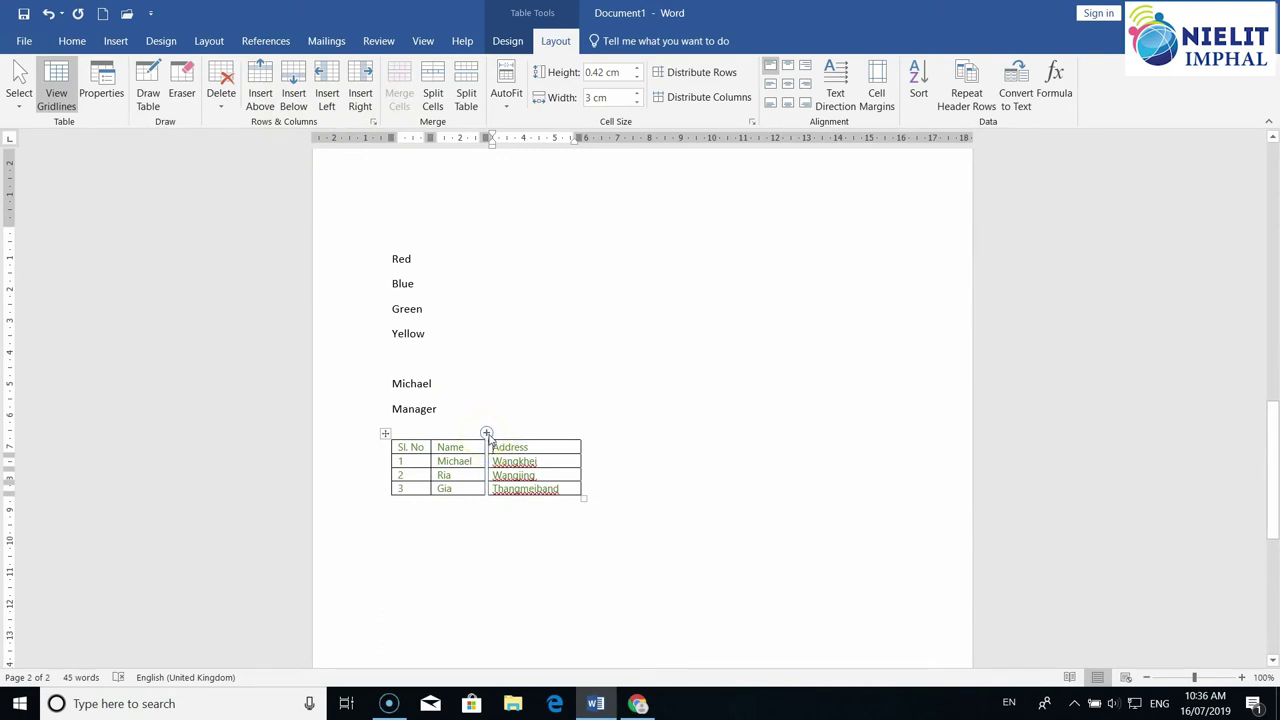
Insert an empty row directly below the Sl. No/Name/Address header row
mouse_move(388, 480)
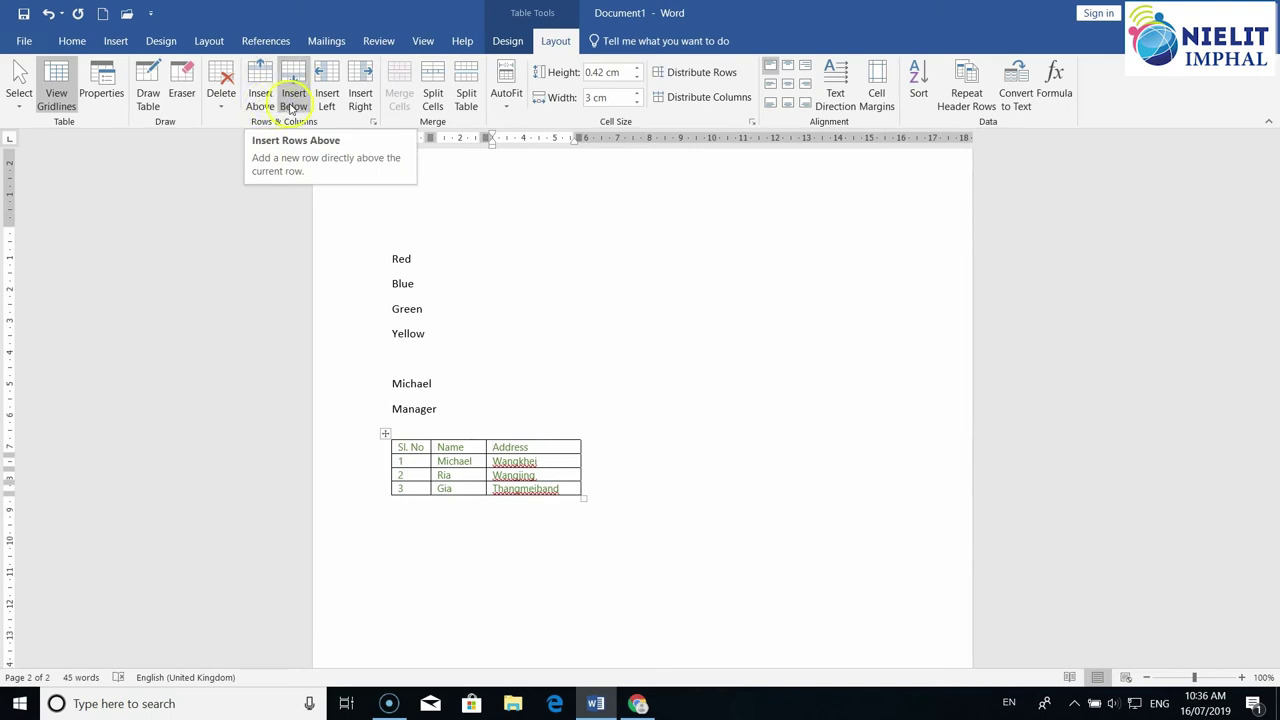
click(267, 111)
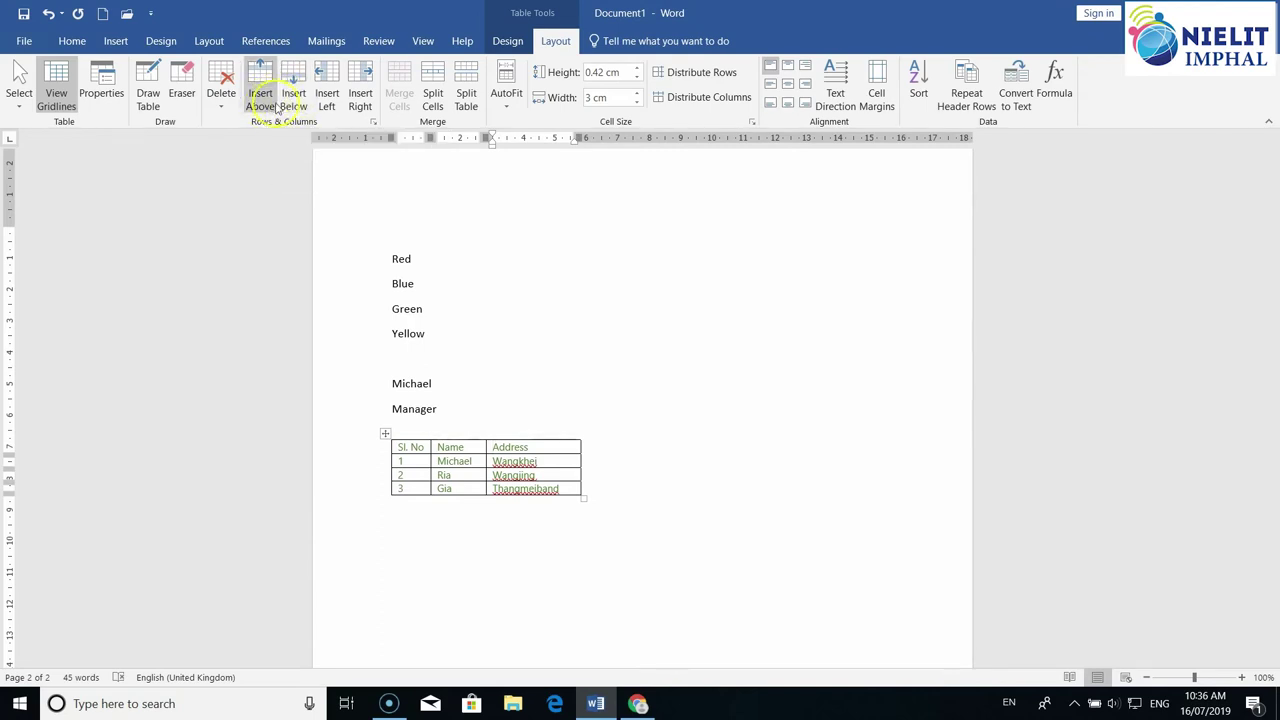
click(293, 106)
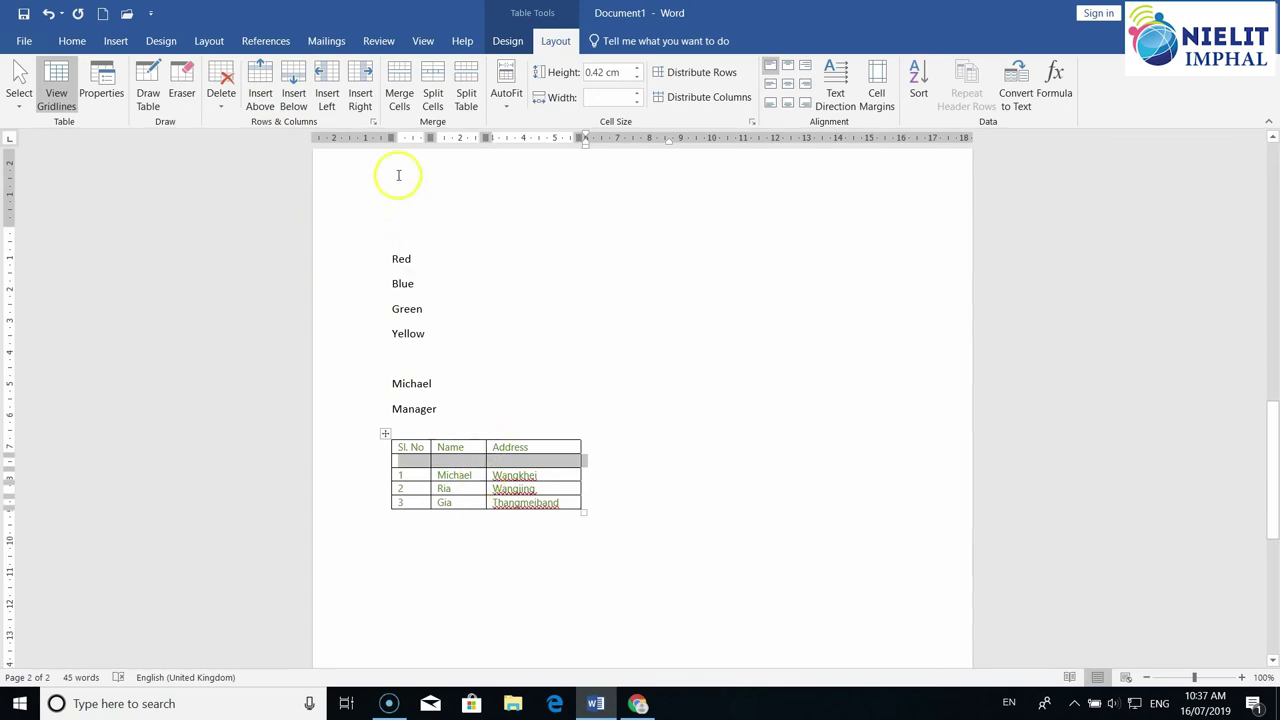
click(495, 449)
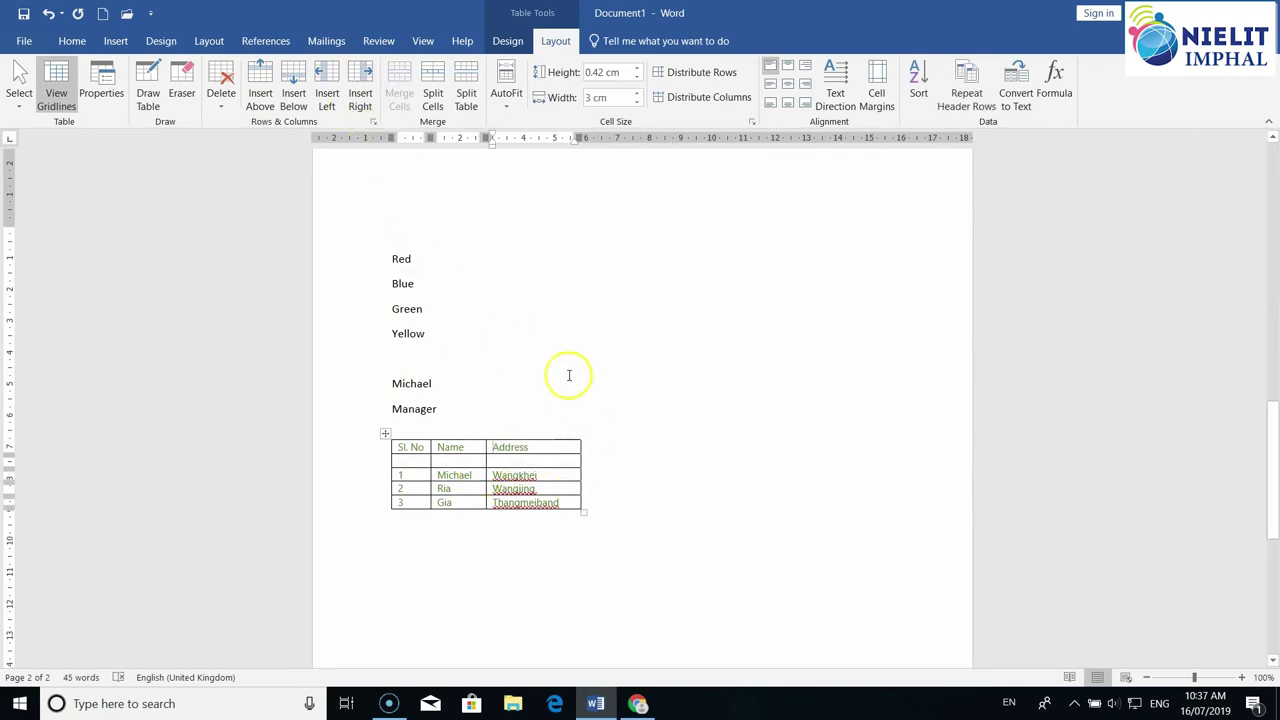
click(370, 98)
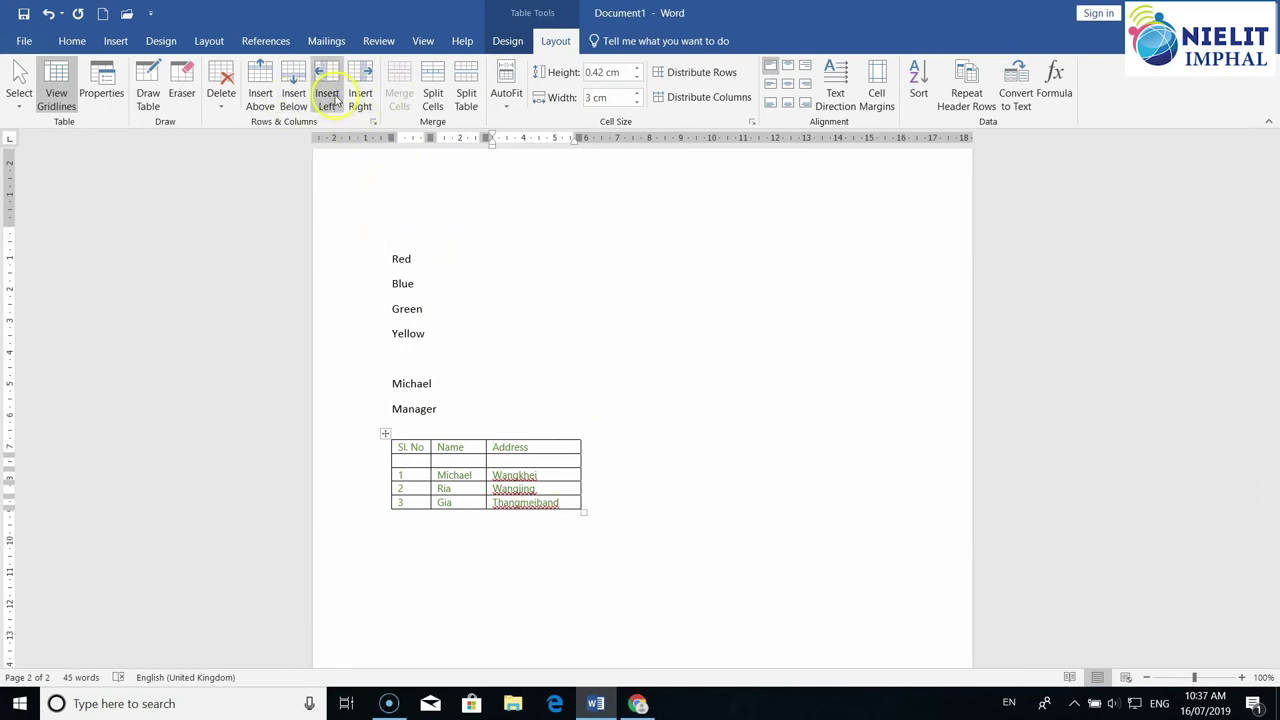
Add two empty columns right of Address and one more to its left
click(360, 93)
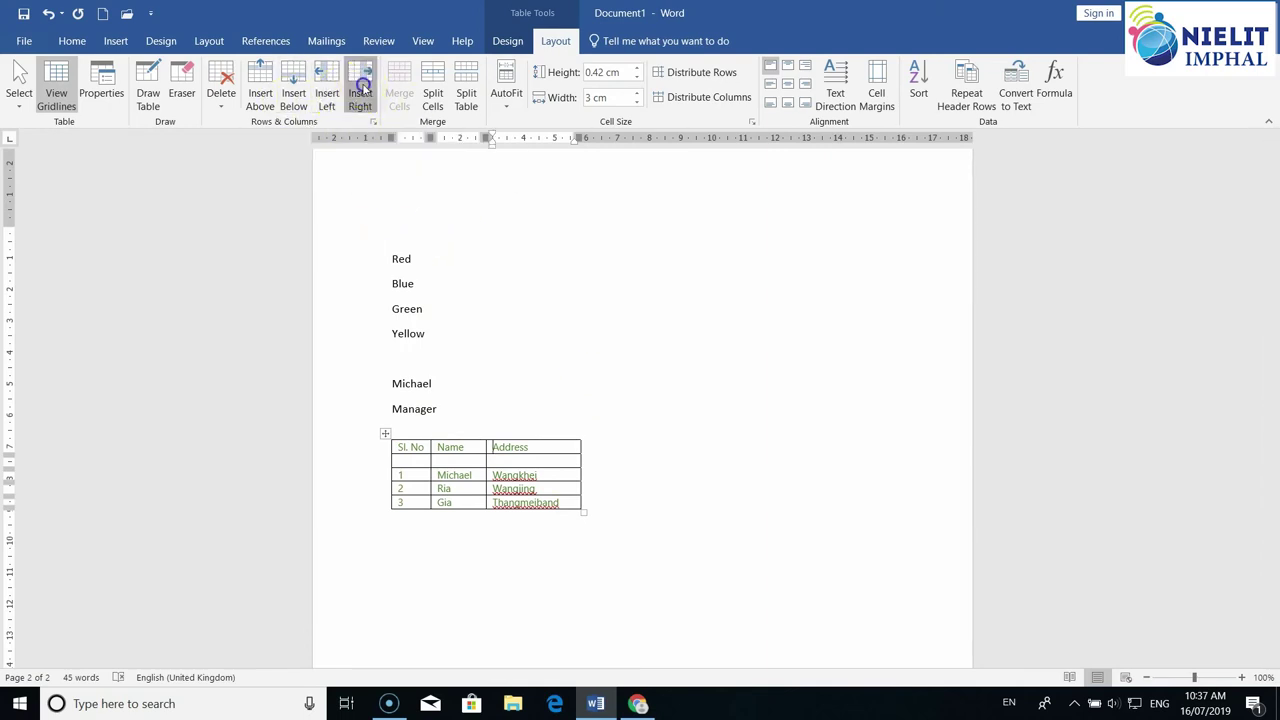
click(327, 95)
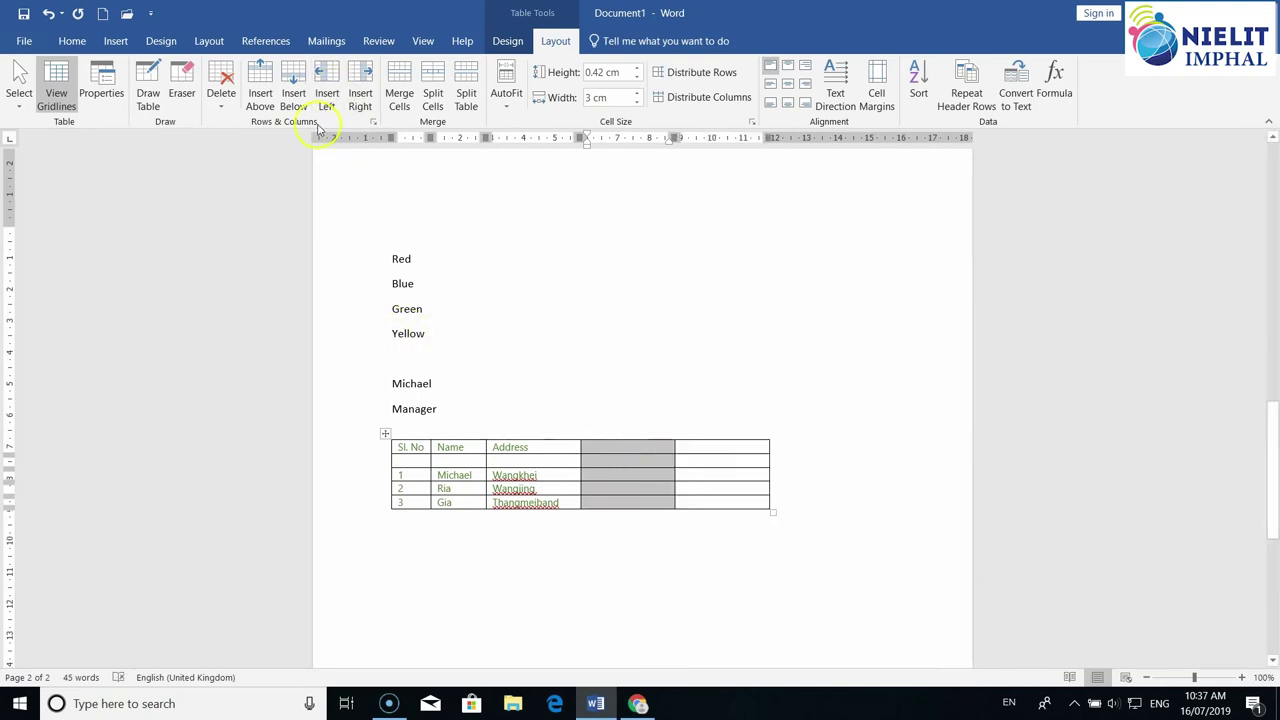
click(624, 446)
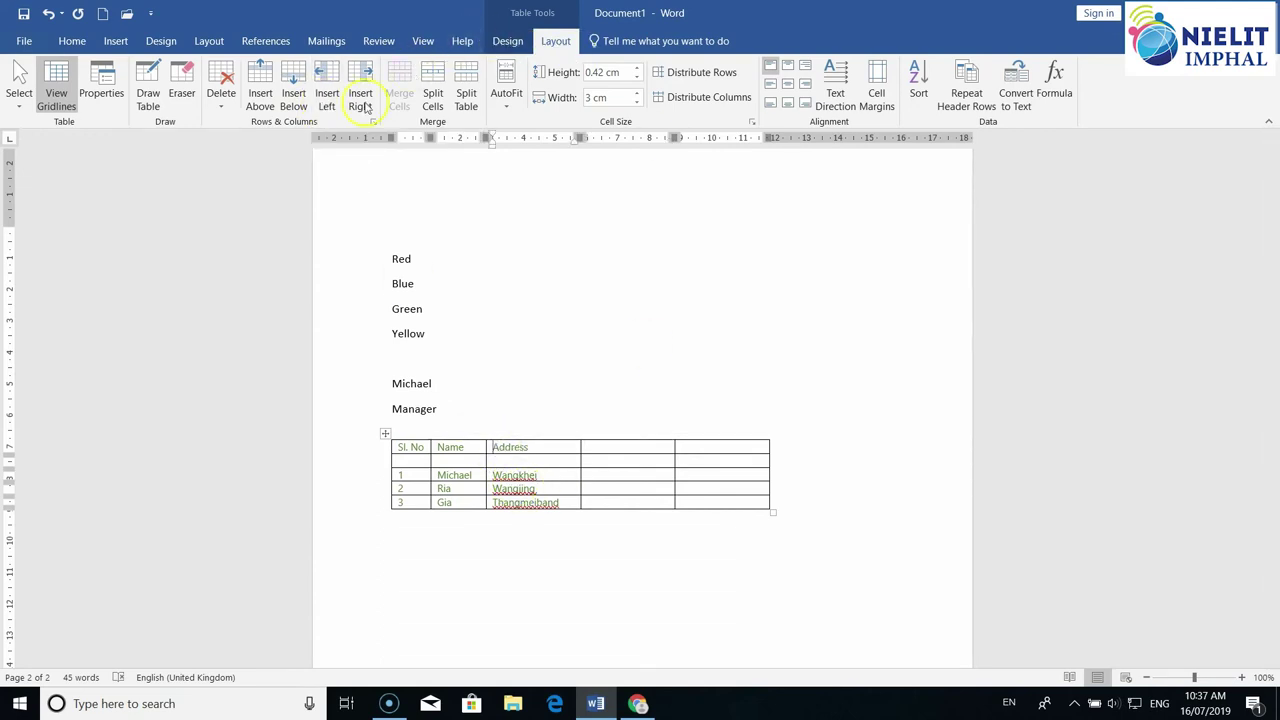
click(327, 90)
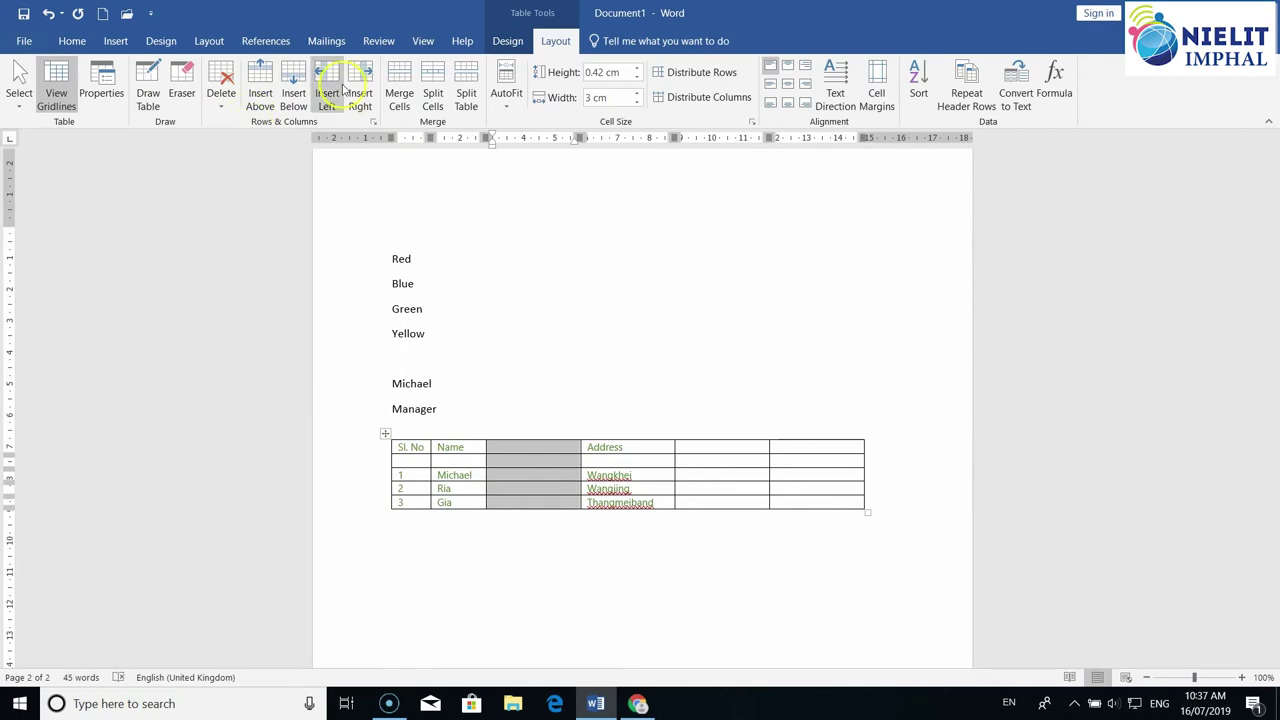
click(629, 470)
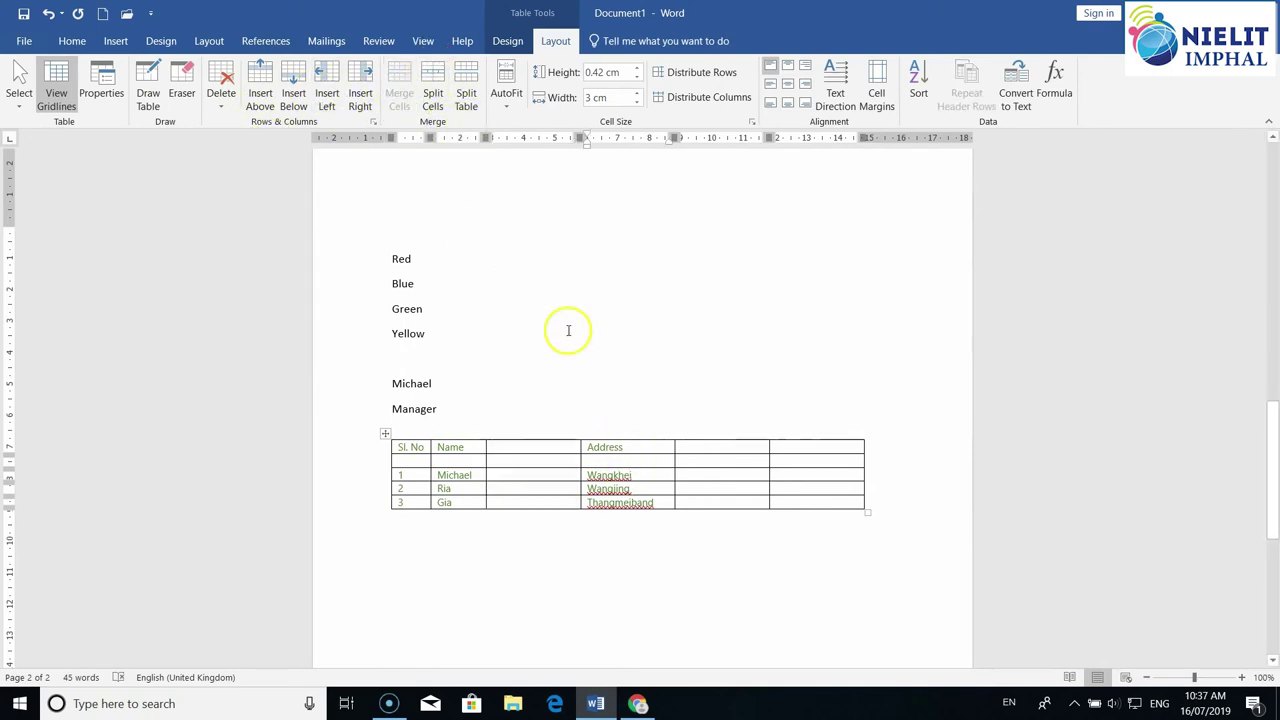
Merge the empty header cell with Address, then split it into 2 columns so Address moves right
click(508, 447)
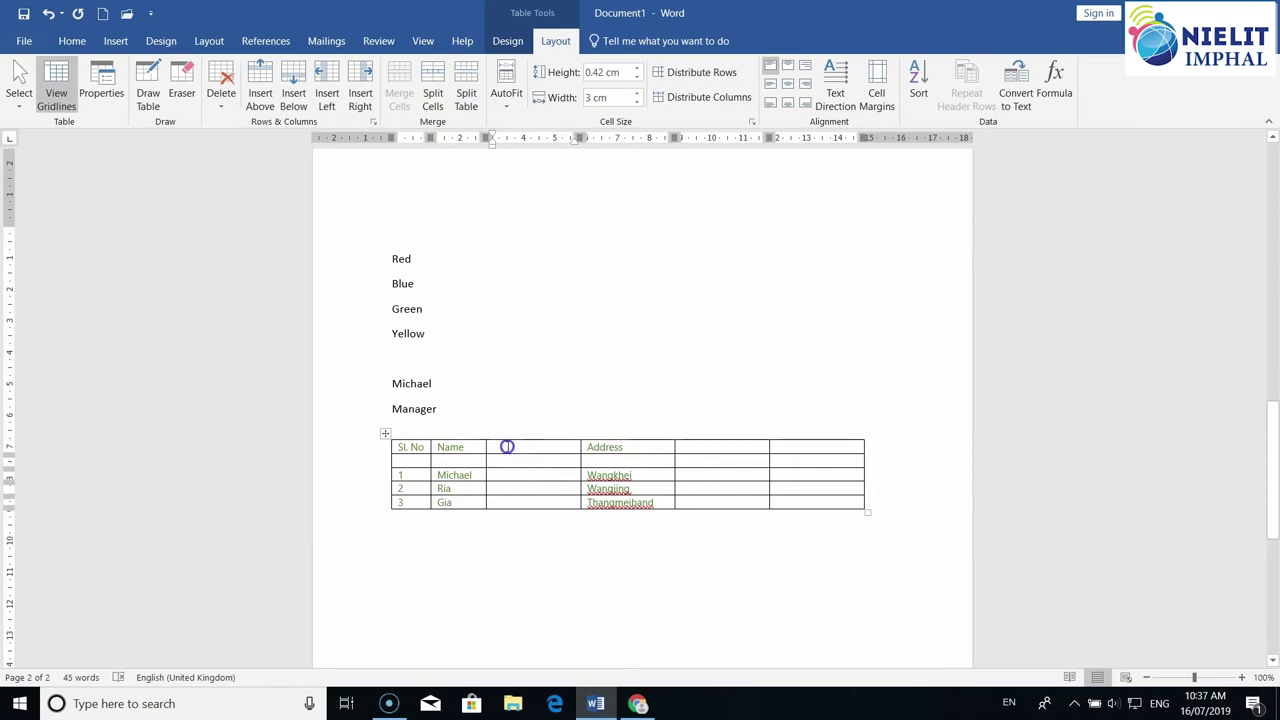
drag(507, 447, 603, 444)
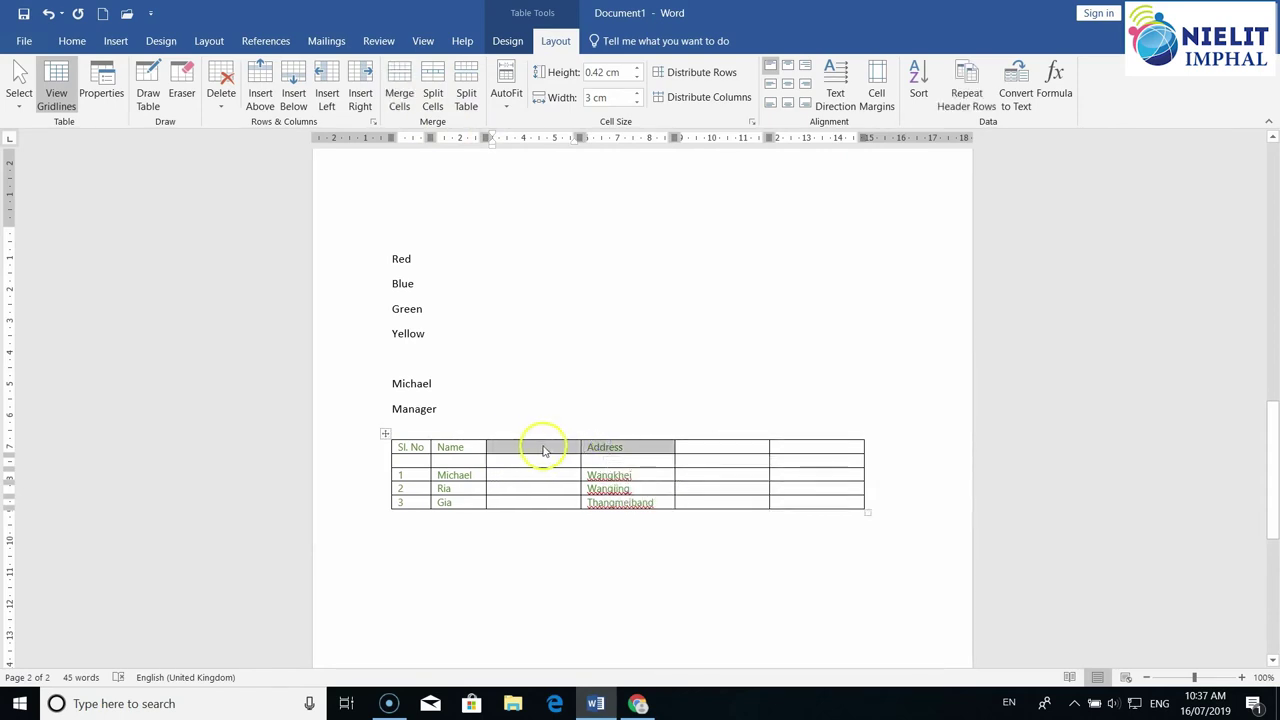
click(400, 107)
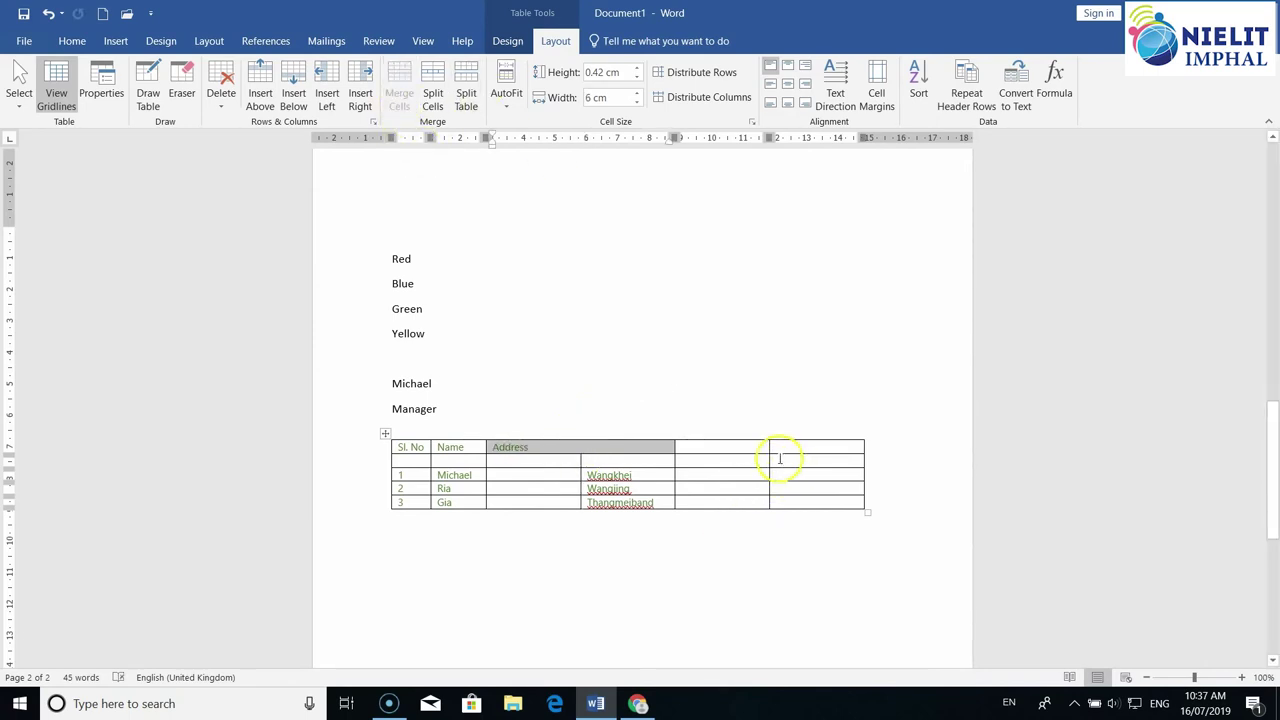
click(568, 446)
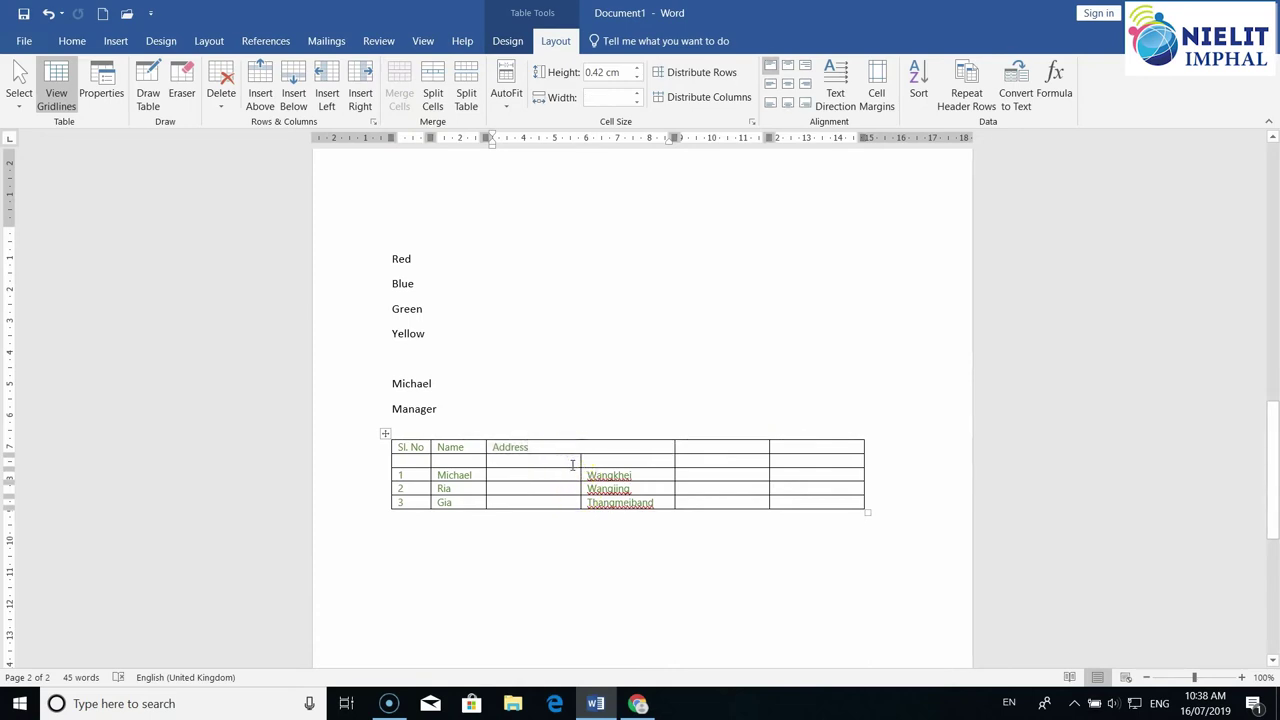
click(435, 98)
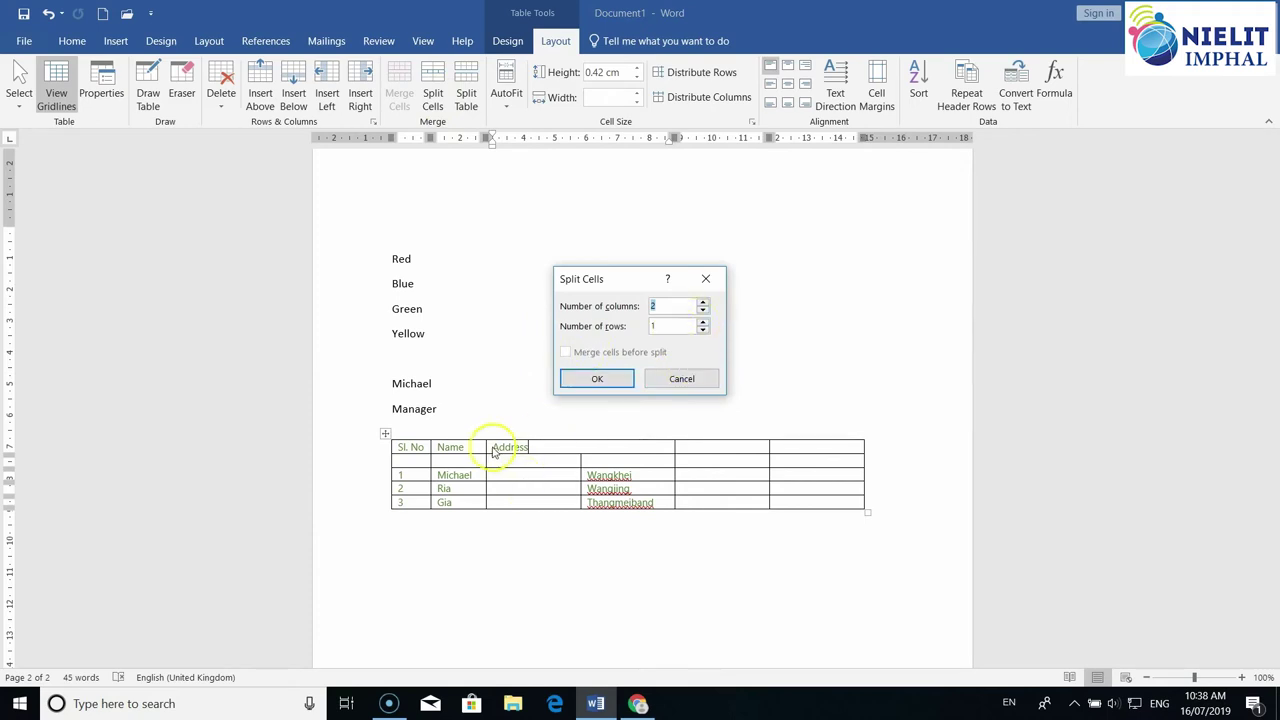
click(597, 379)
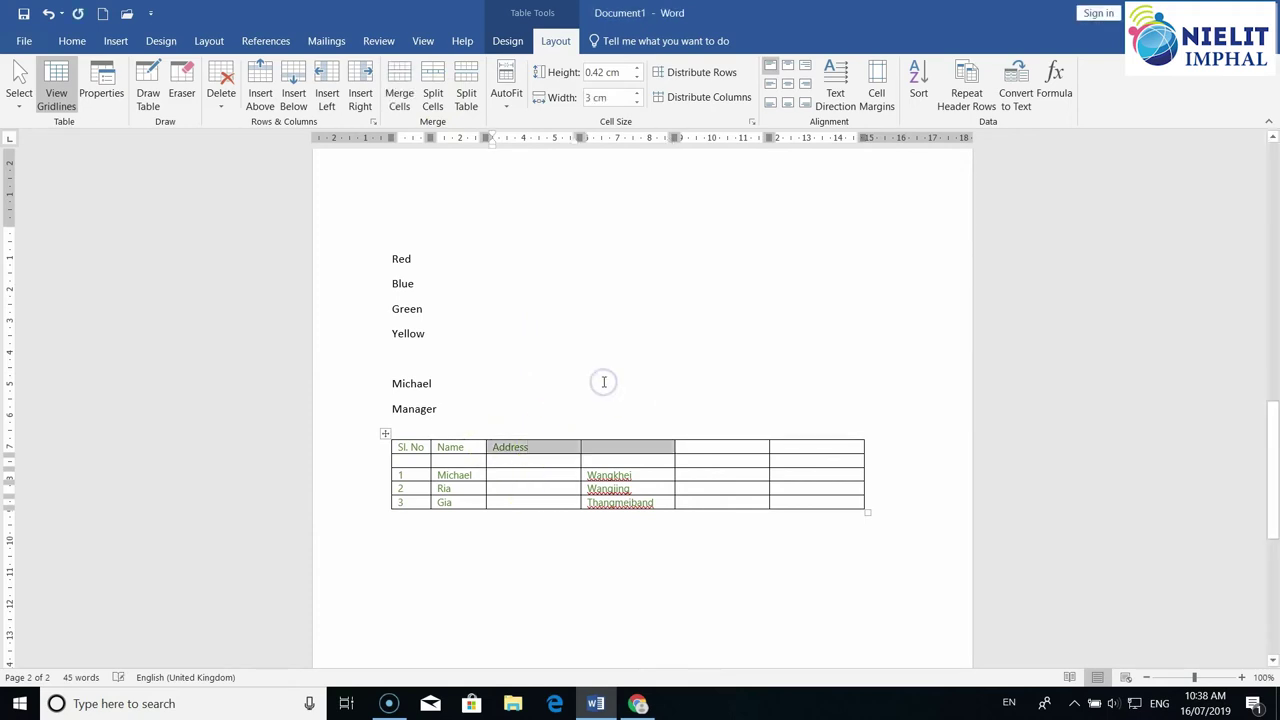
Select the entire six-column table with its top-left move handle
click(539, 463)
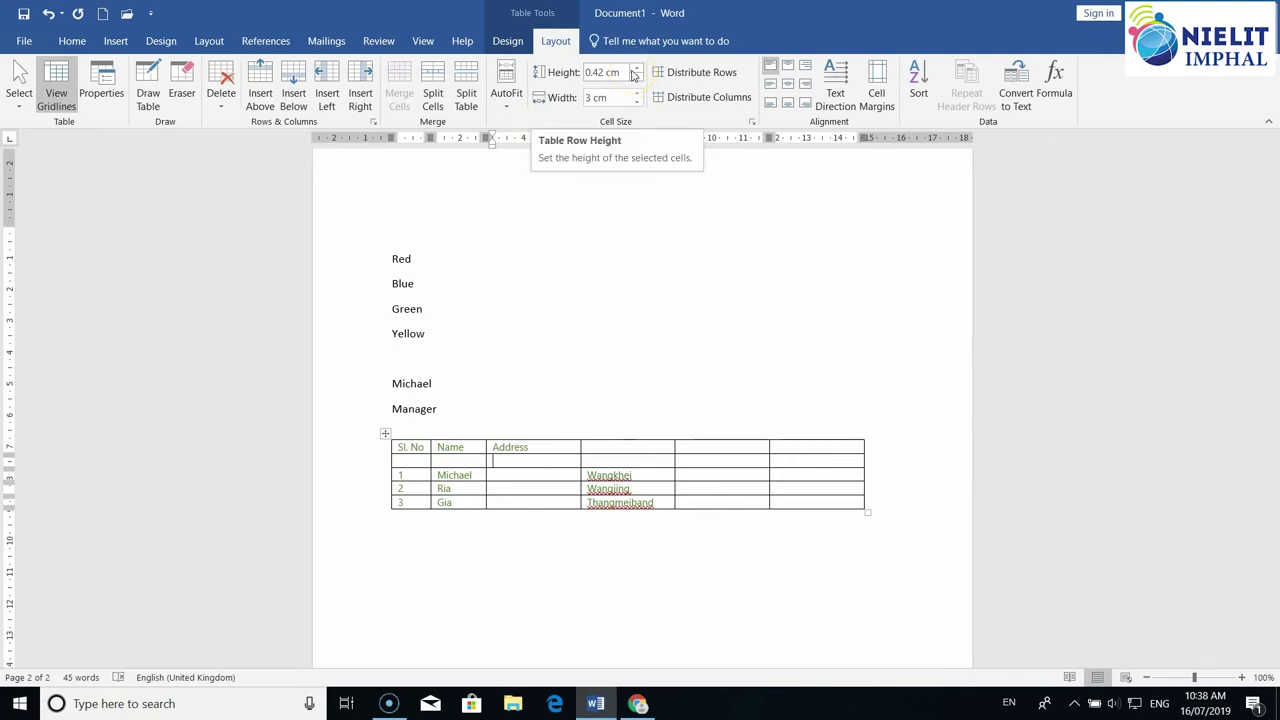
click(636, 105)
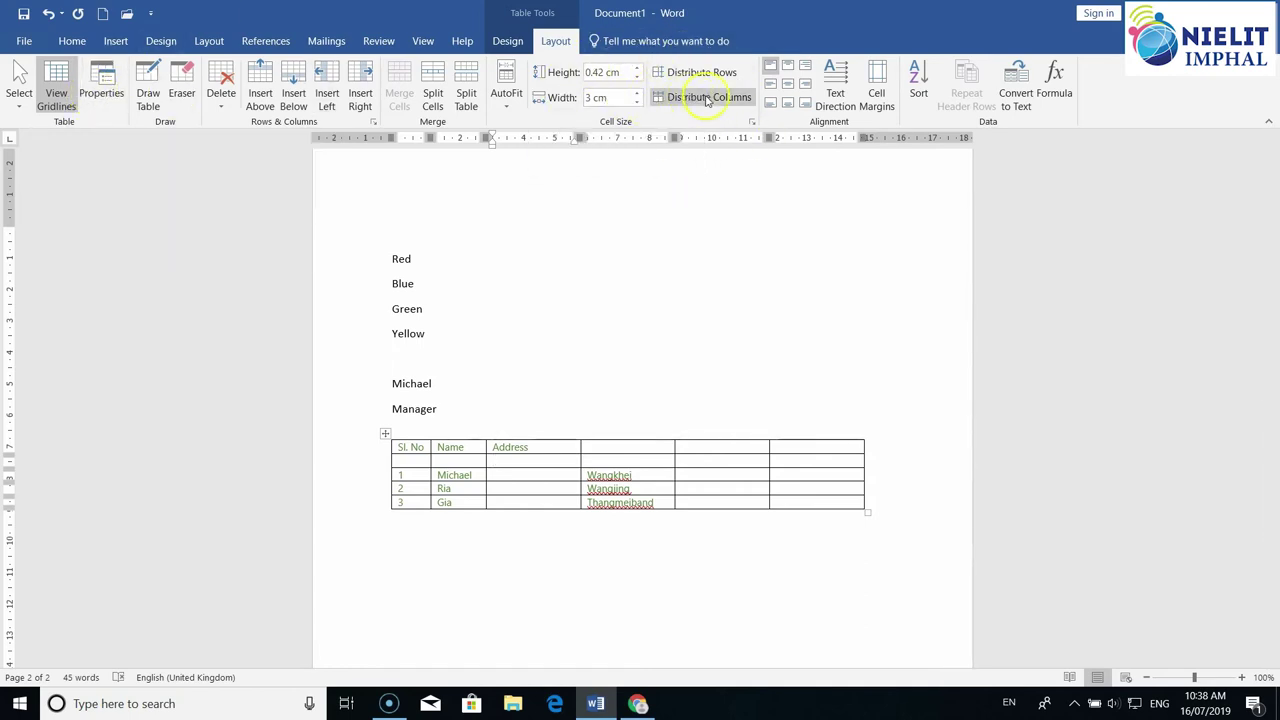
click(774, 72)
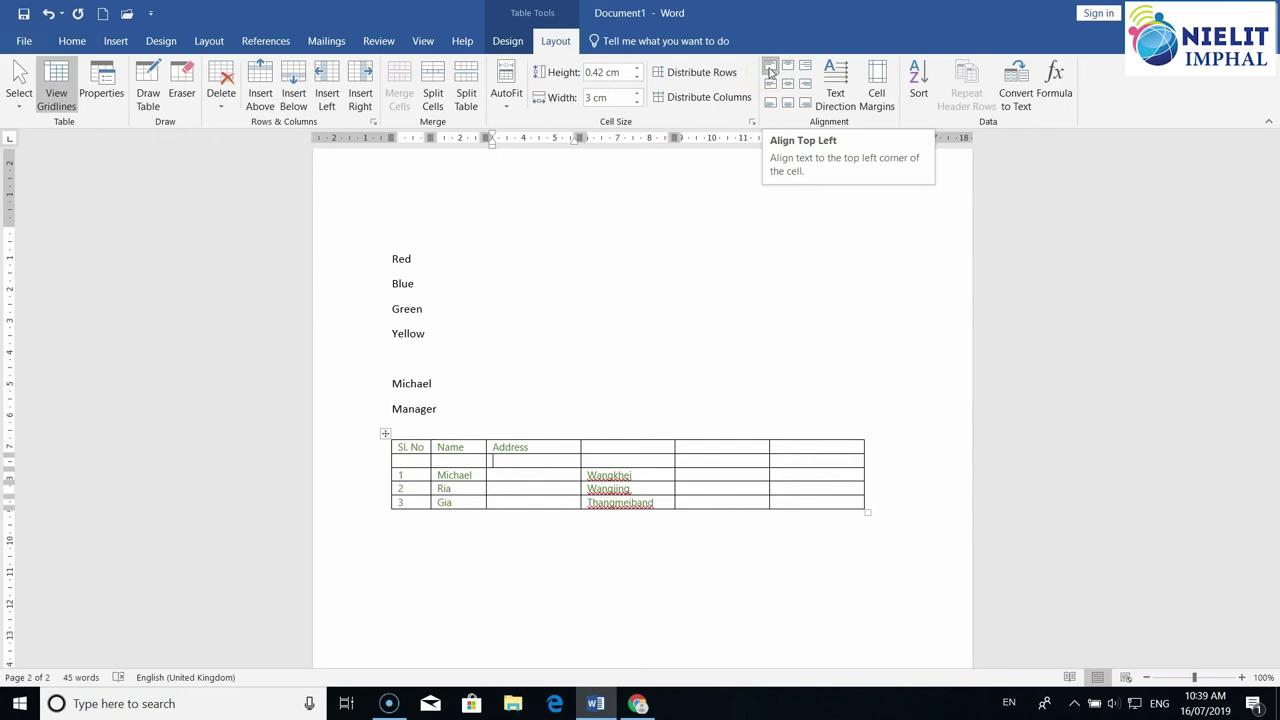
click(384, 435)
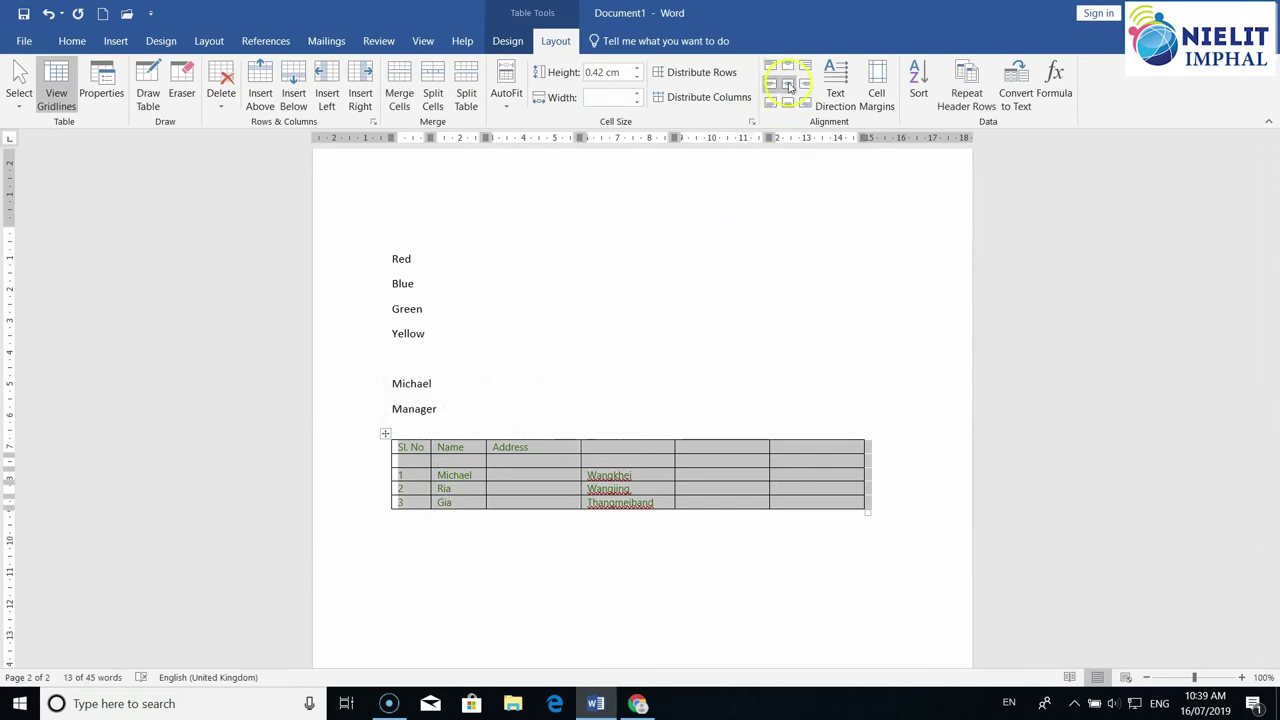
Centre all cell text both ways, keeping its direction horizontal
click(789, 87)
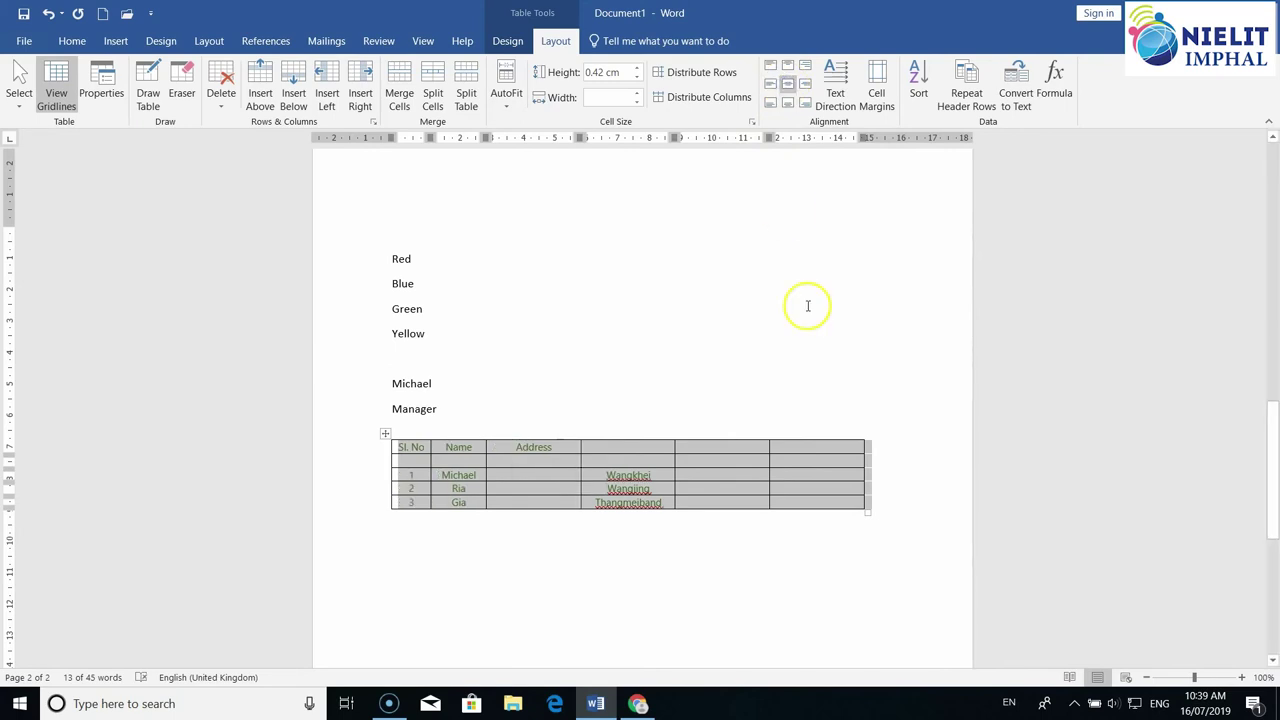
click(805, 84)
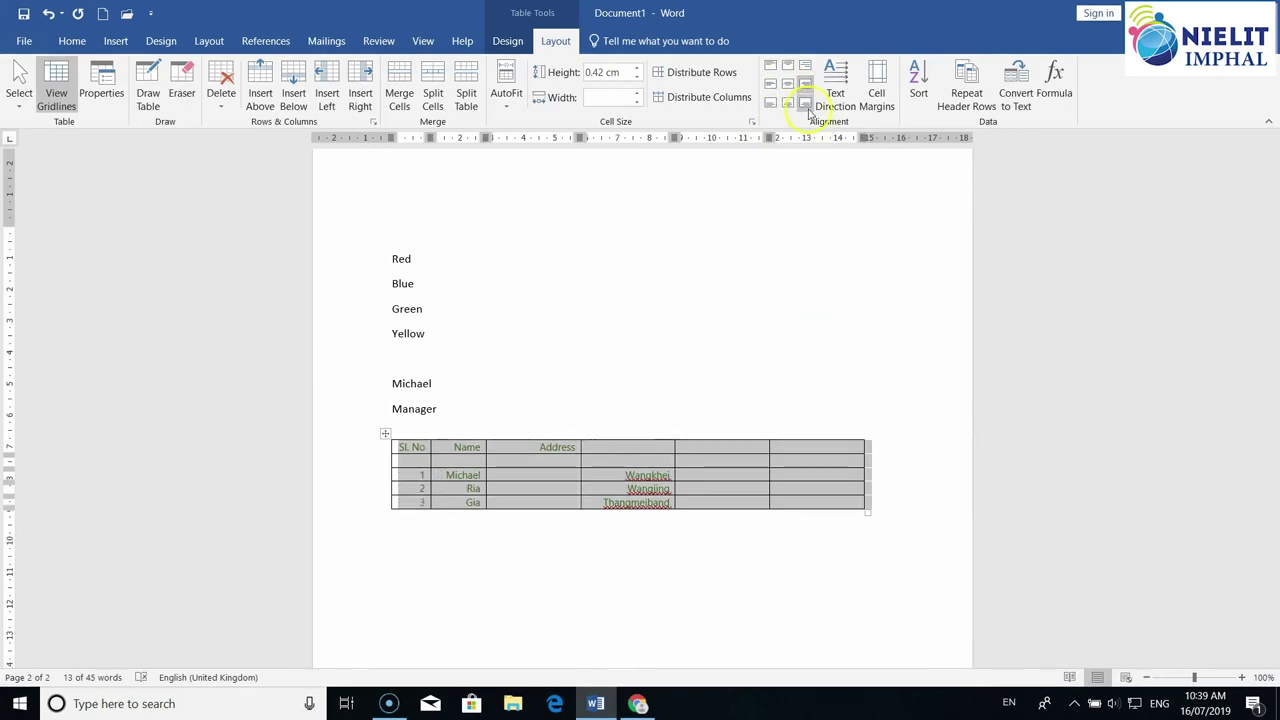
click(788, 104)
click(771, 105)
click(788, 84)
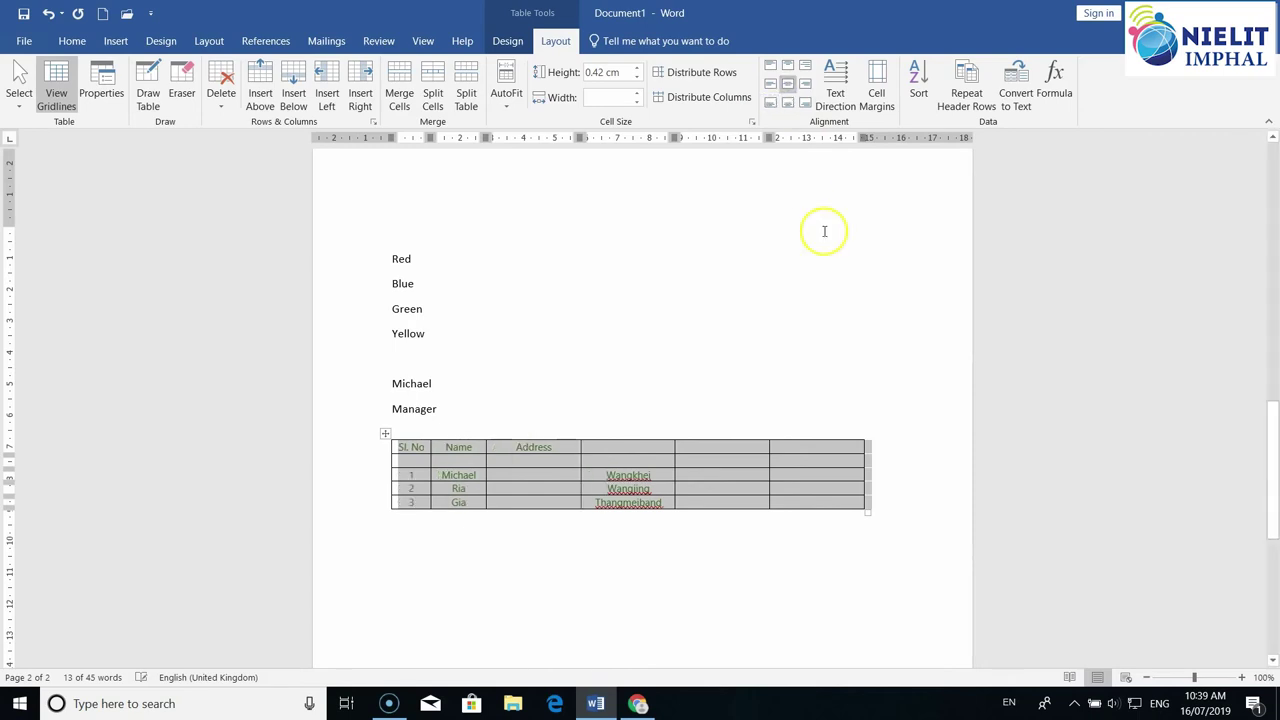
click(838, 85)
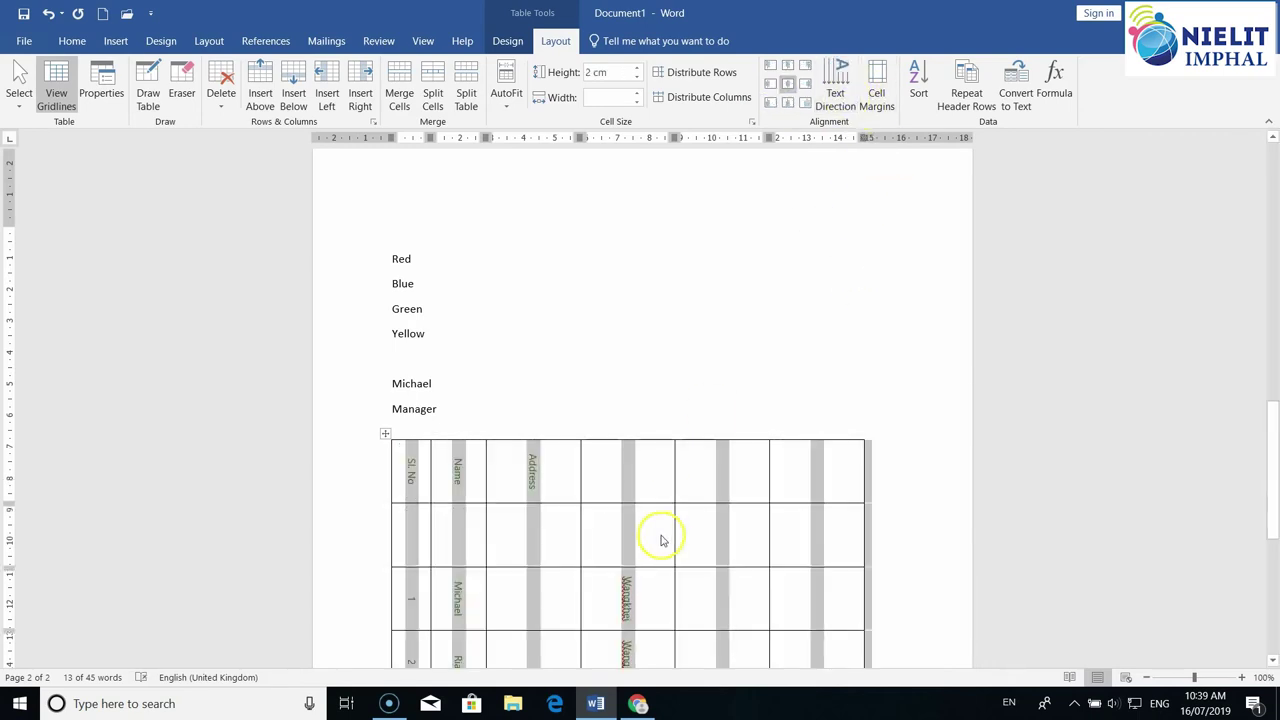
click(838, 92)
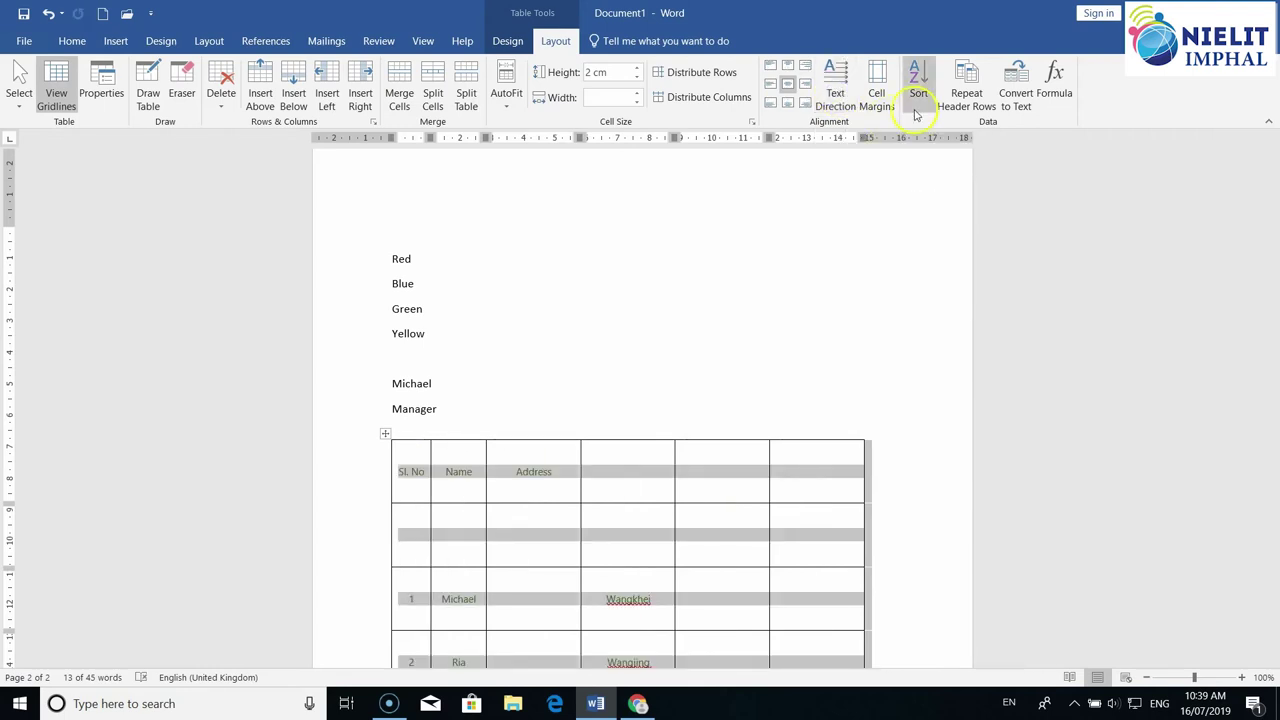
In Cell Margins, raise the top and bottom margins to 0.3 cm
click(886, 92)
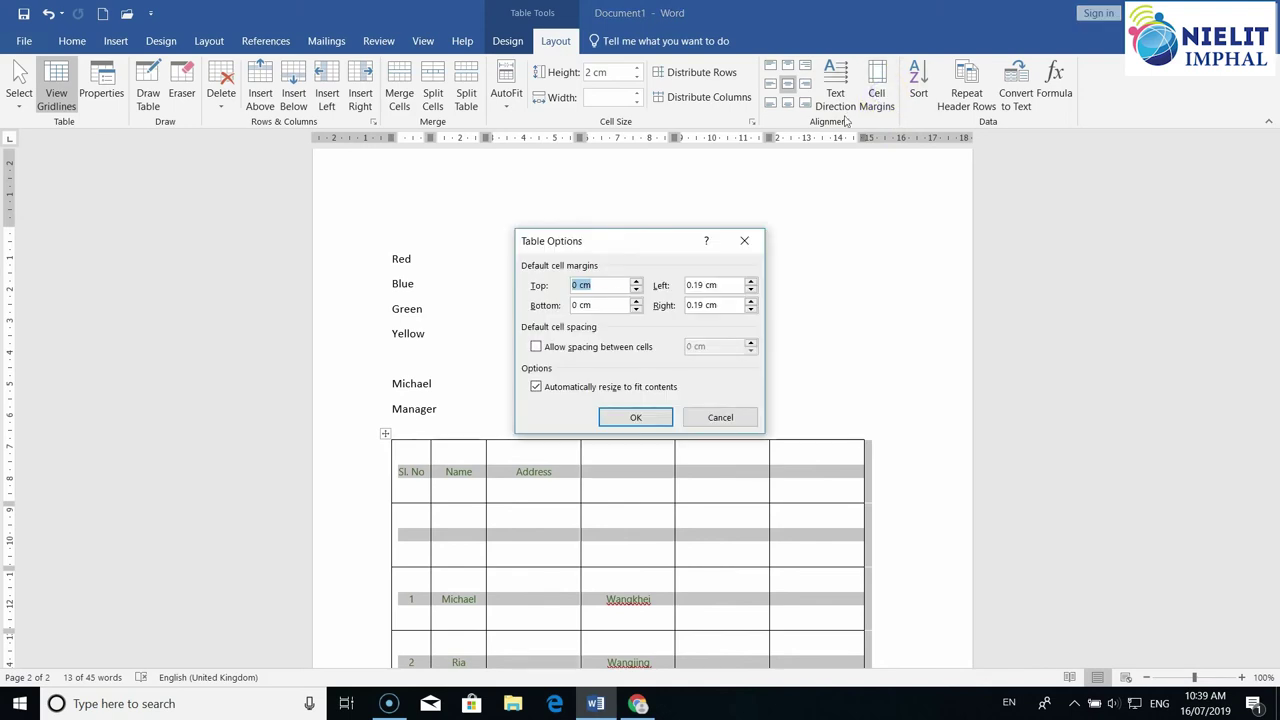
drag(628, 243, 799, 191)
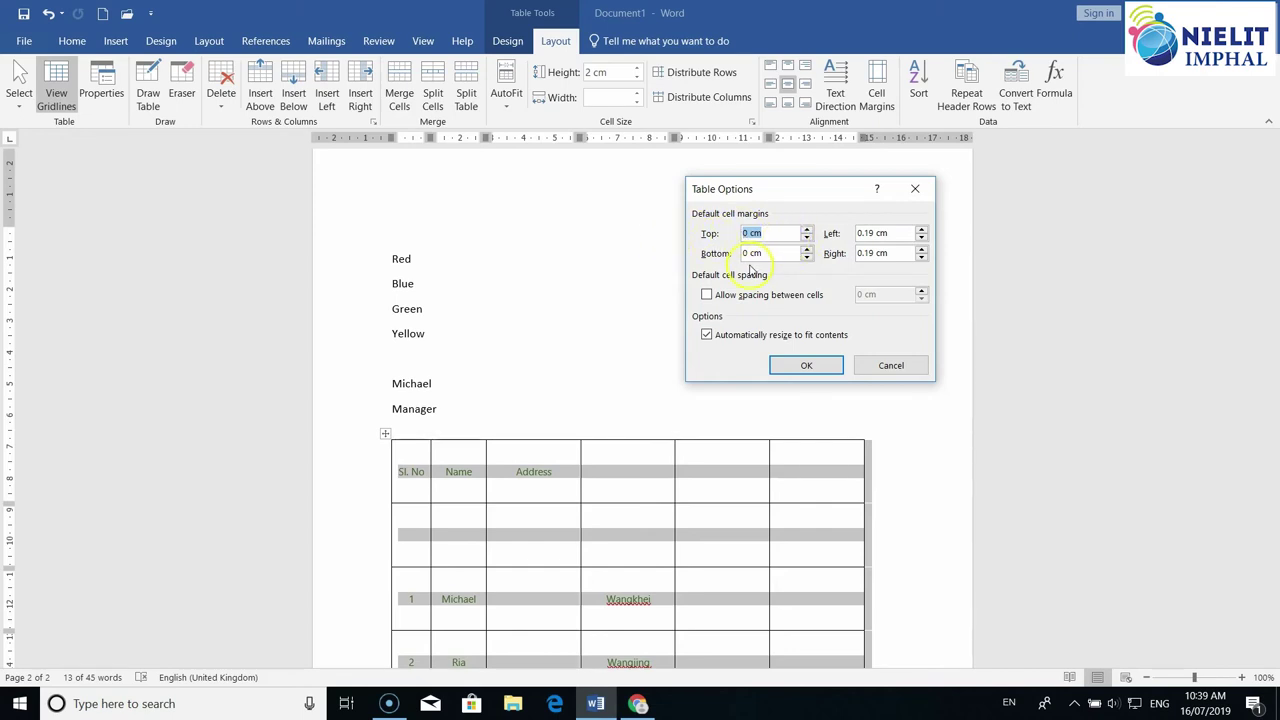
click(807, 231)
click(807, 231)
click(807, 250)
click(807, 250)
click(807, 250)
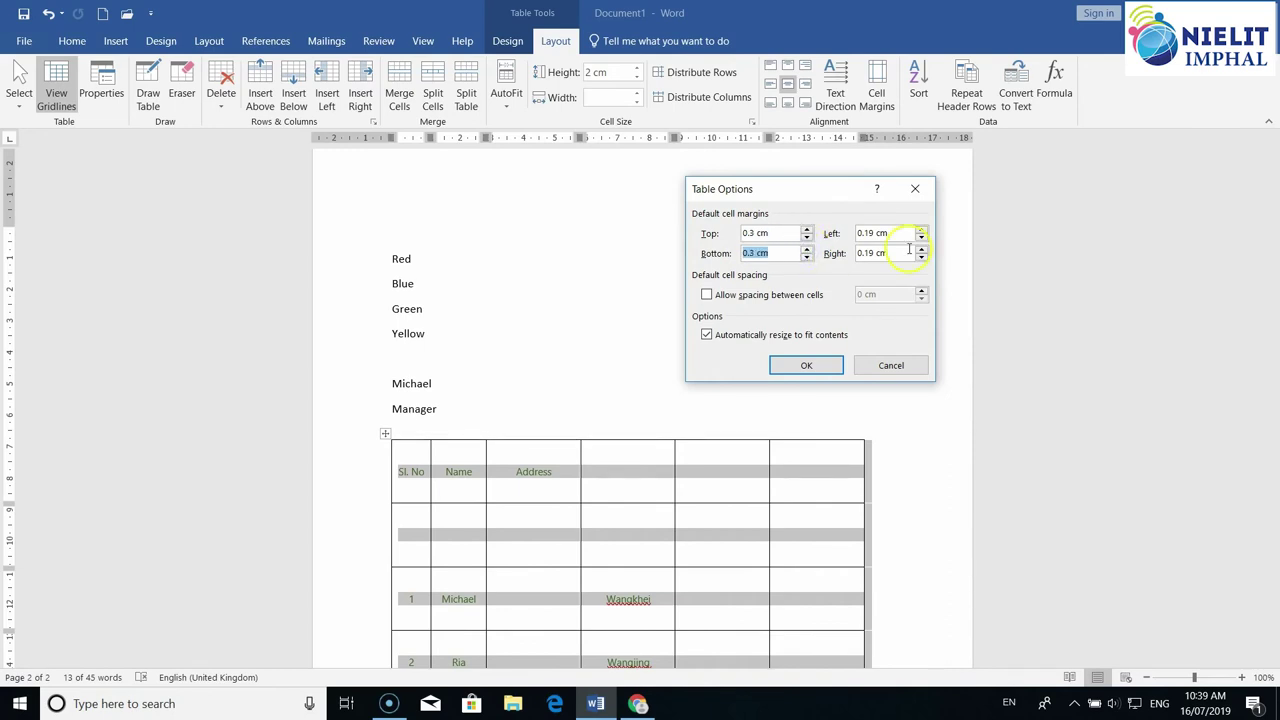
Raise the left and right cell margins to 0.3 cm and confirm
click(922, 230)
click(922, 230)
click(922, 230)
click(922, 250)
click(922, 250)
click(922, 250)
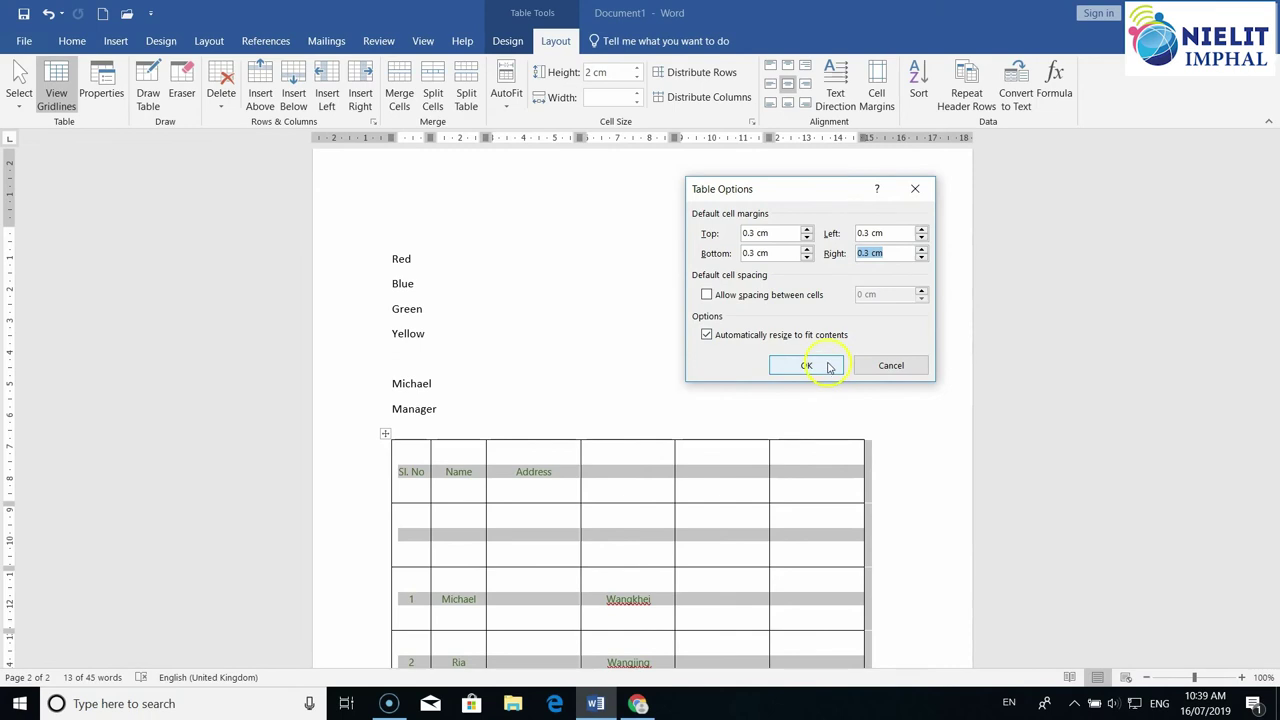
click(829, 366)
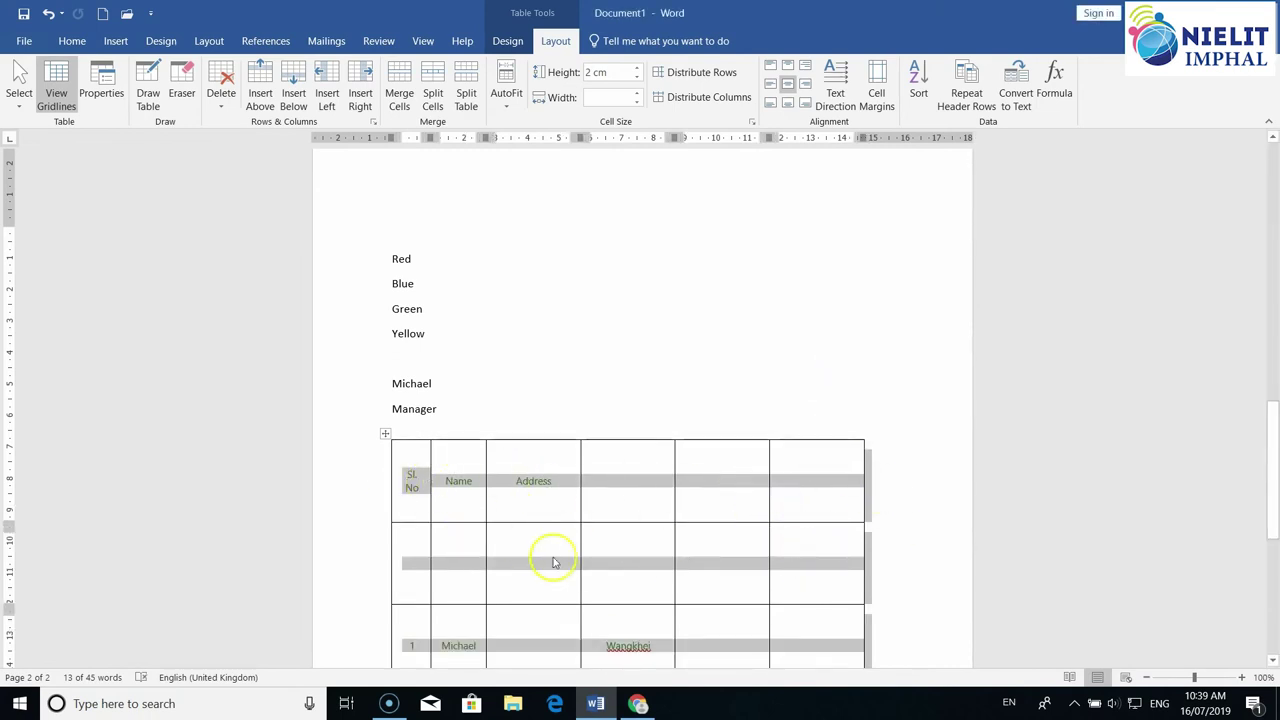
click(918, 85)
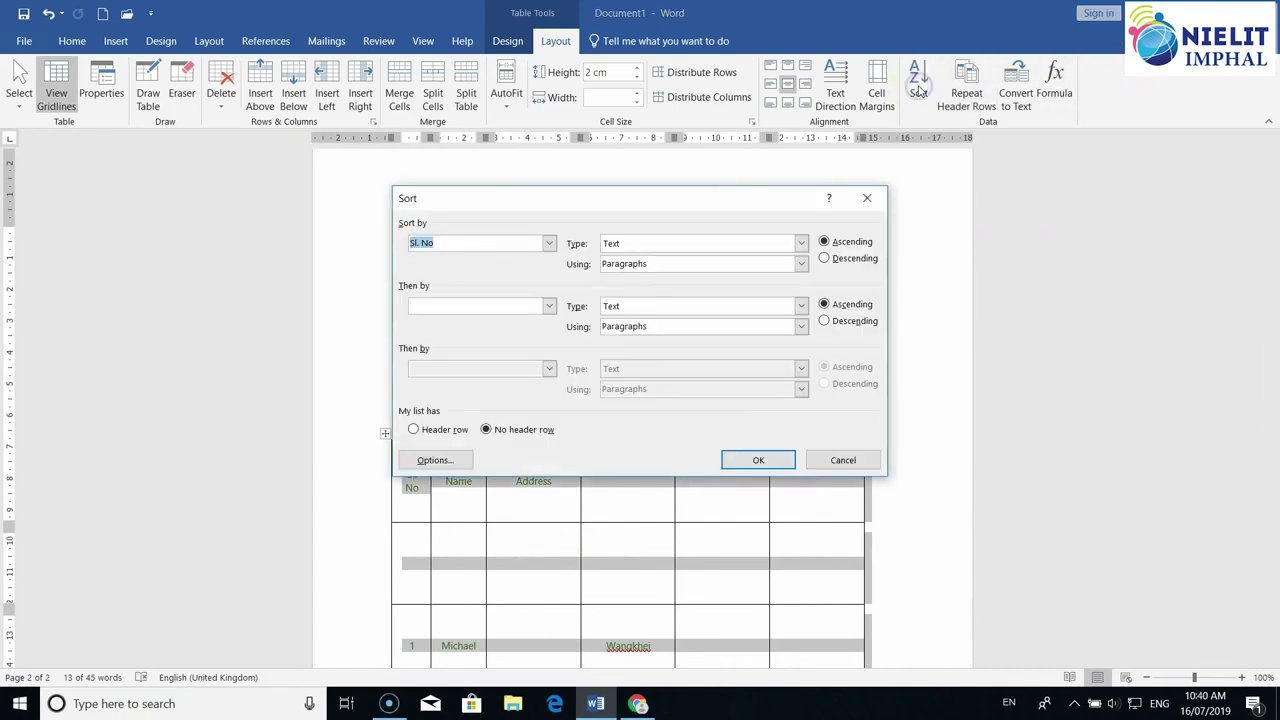
drag(737, 195, 910, 176)
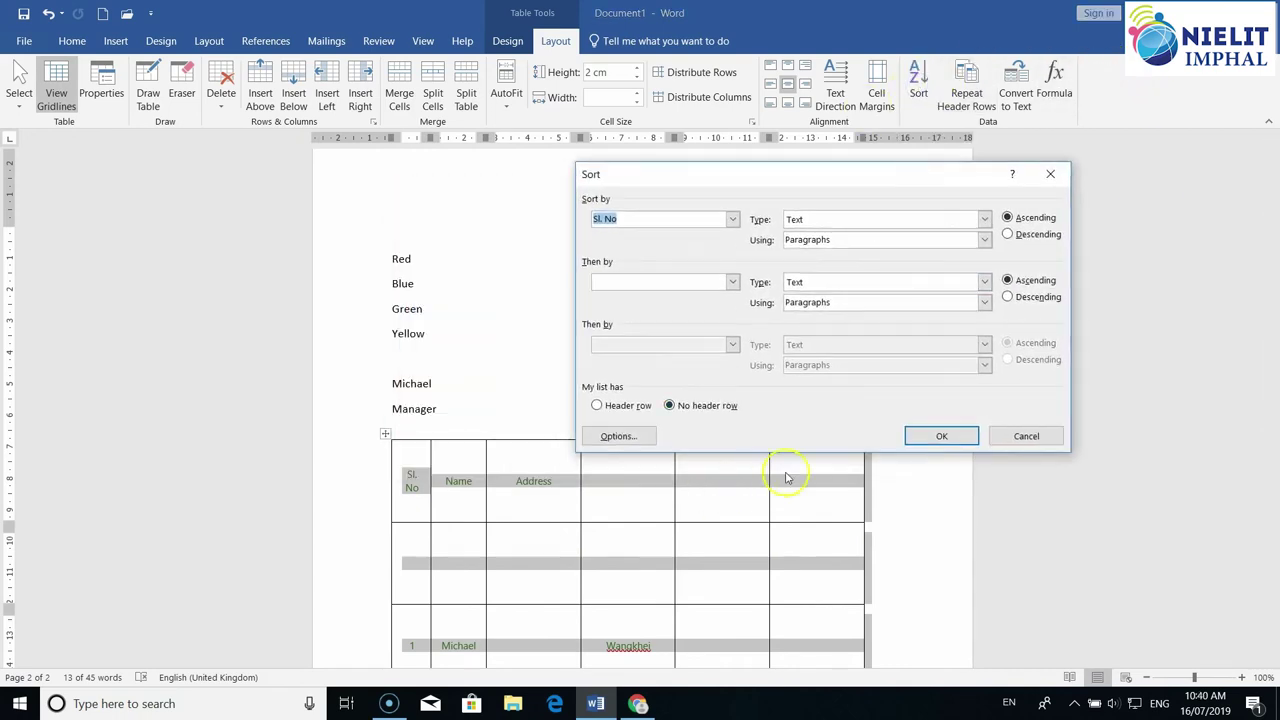
click(1008, 234)
click(941, 436)
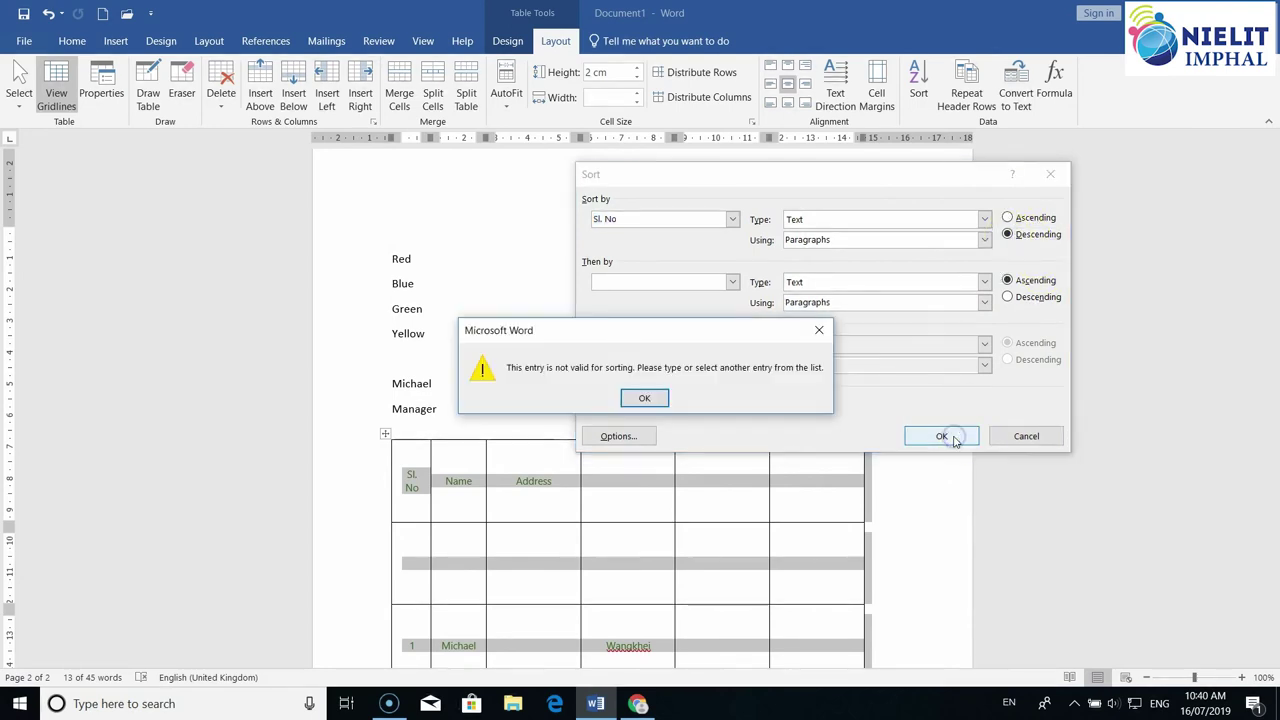
click(642, 399)
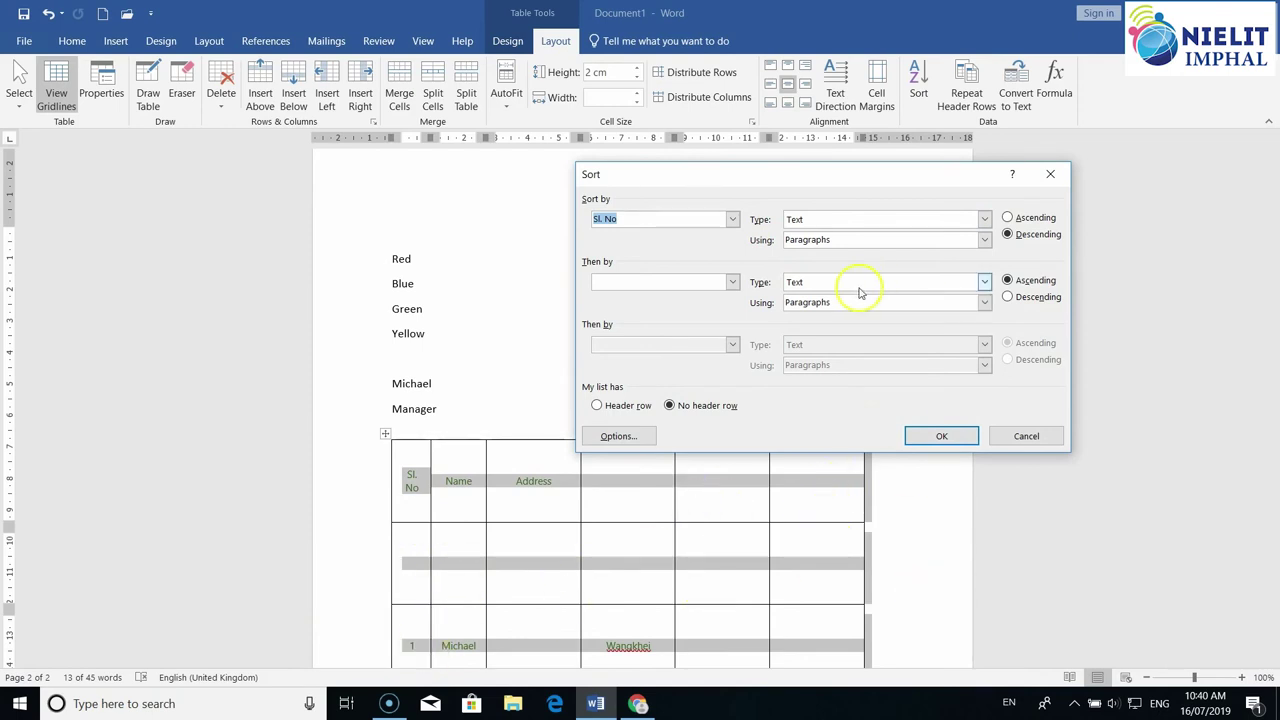
click(983, 220)
click(817, 247)
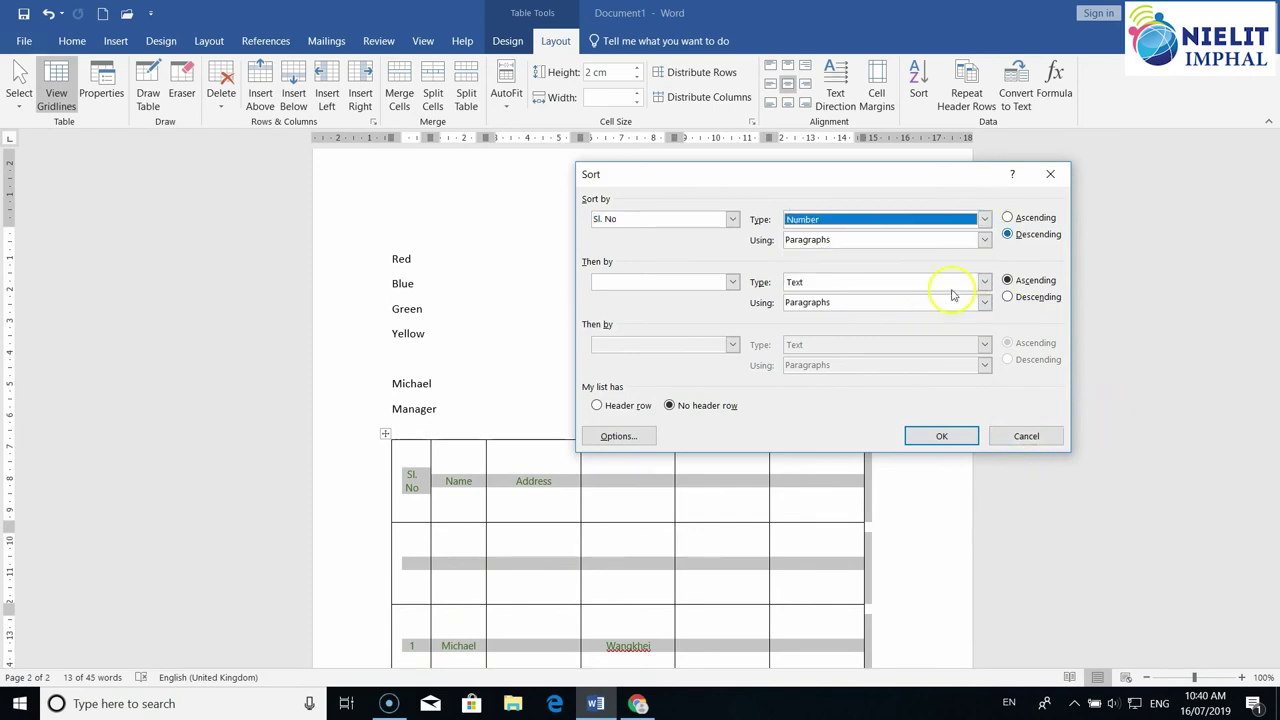
click(940, 436)
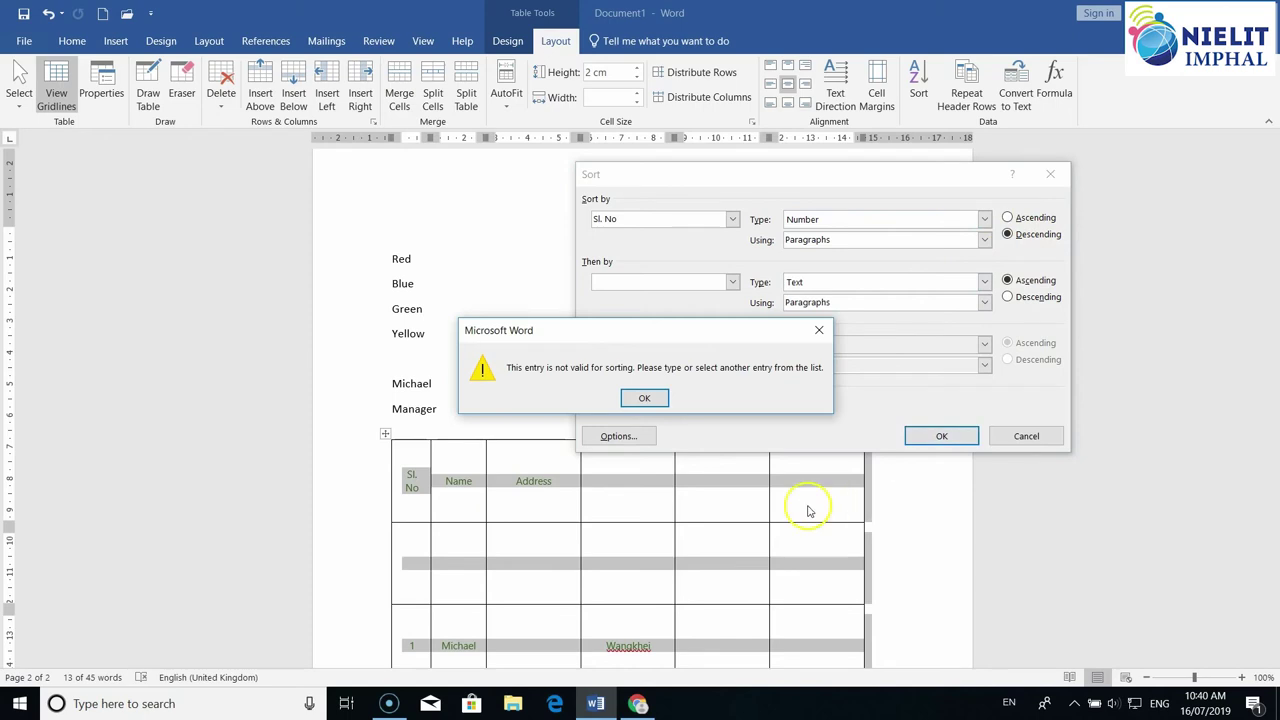
click(648, 398)
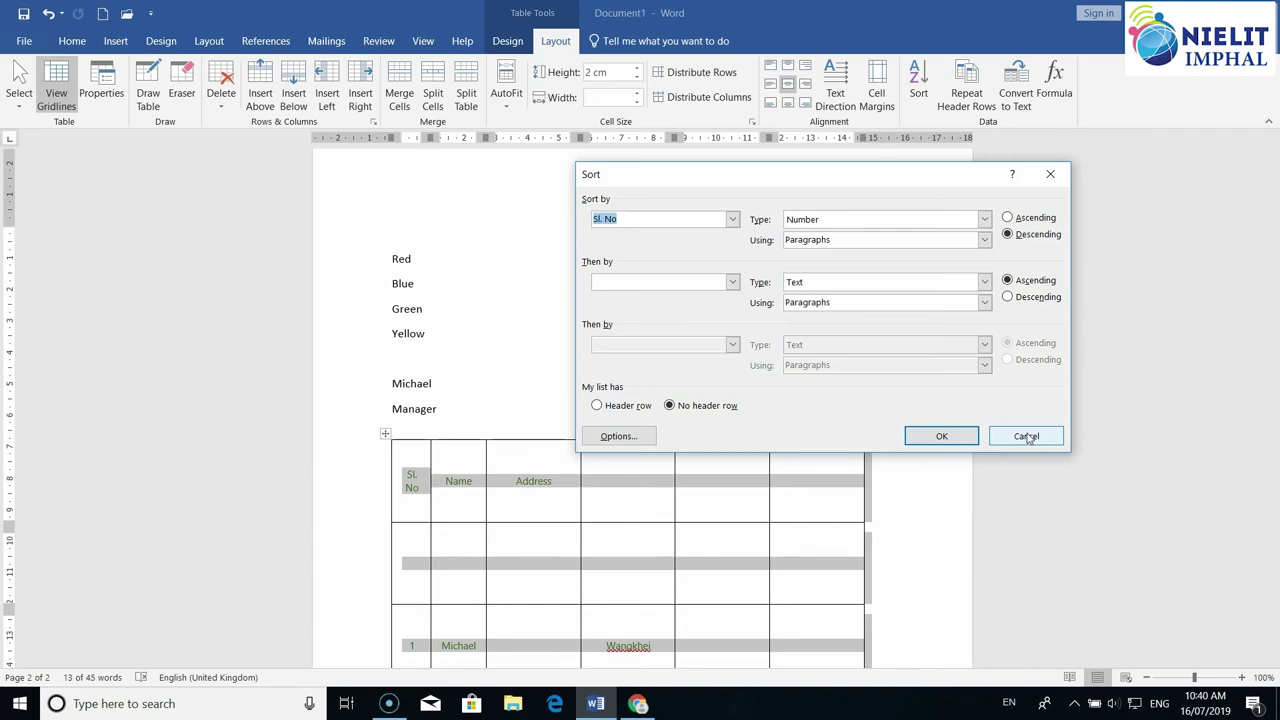
click(1027, 436)
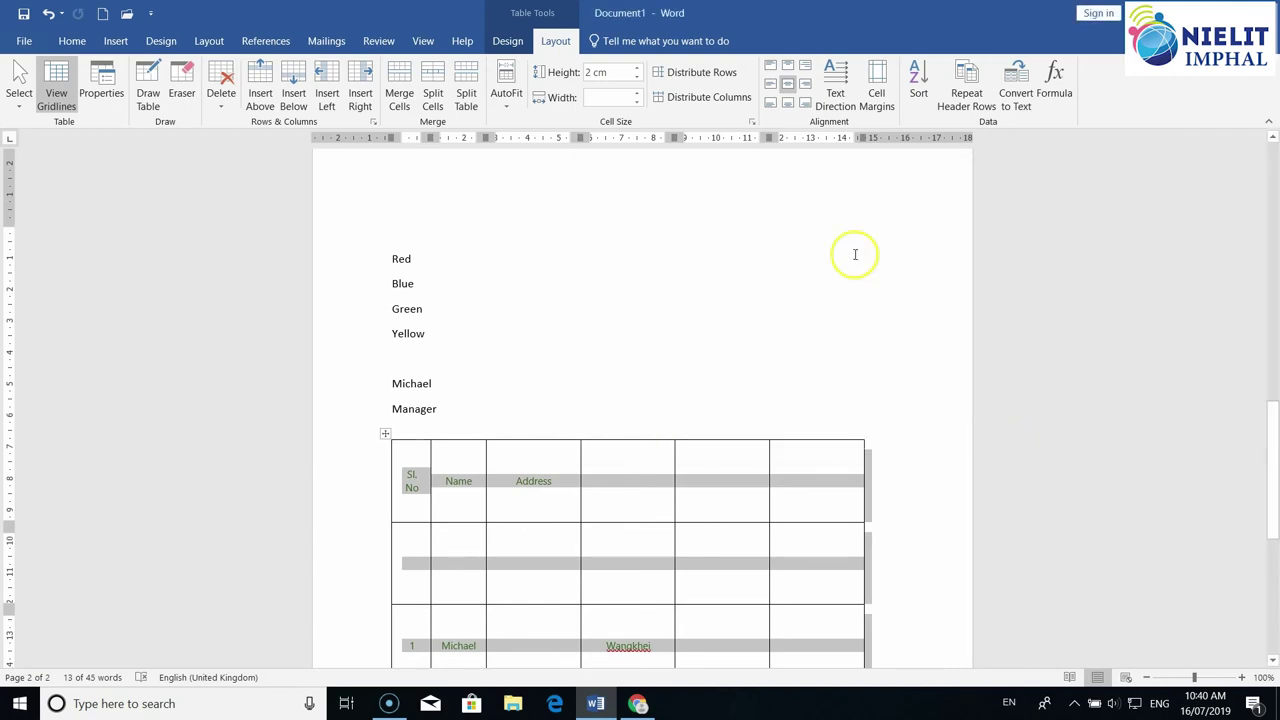
Change the header to 'Sl.', toggle Repeat Header Rows off again, and add a blank row below Gia
scroll(543, 594, down, 2)
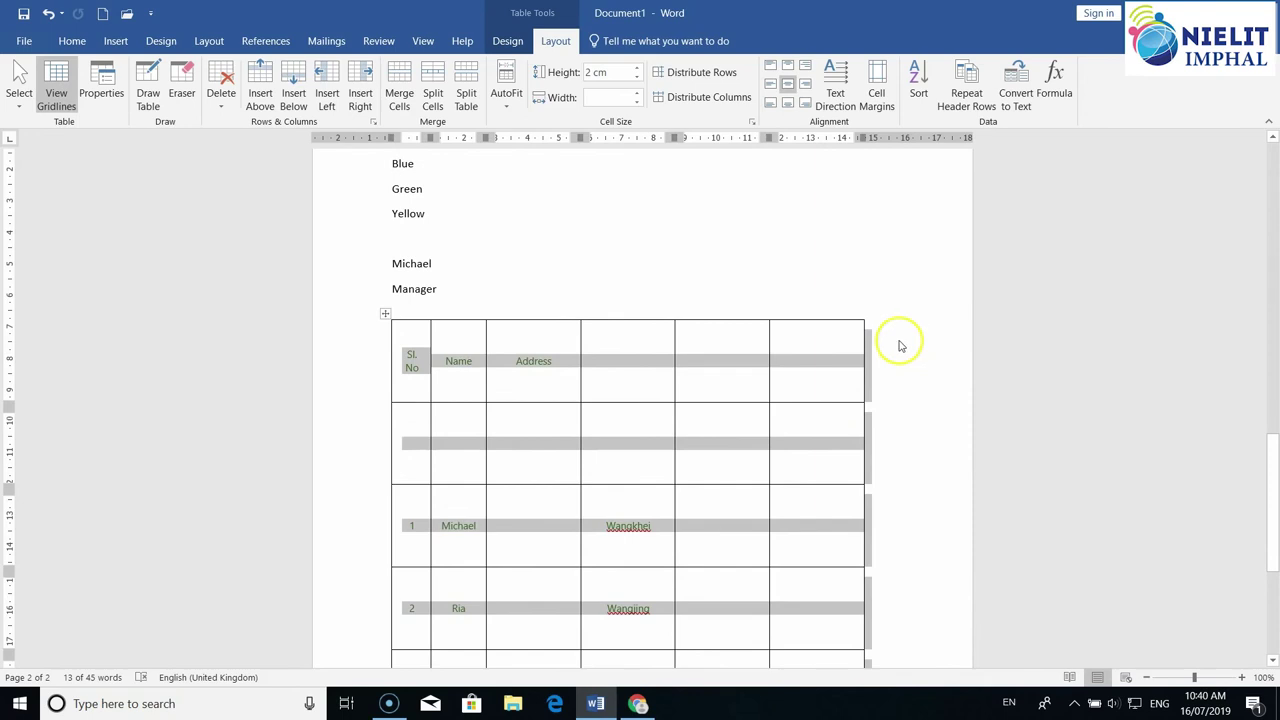
scroll(899, 345, down, 2)
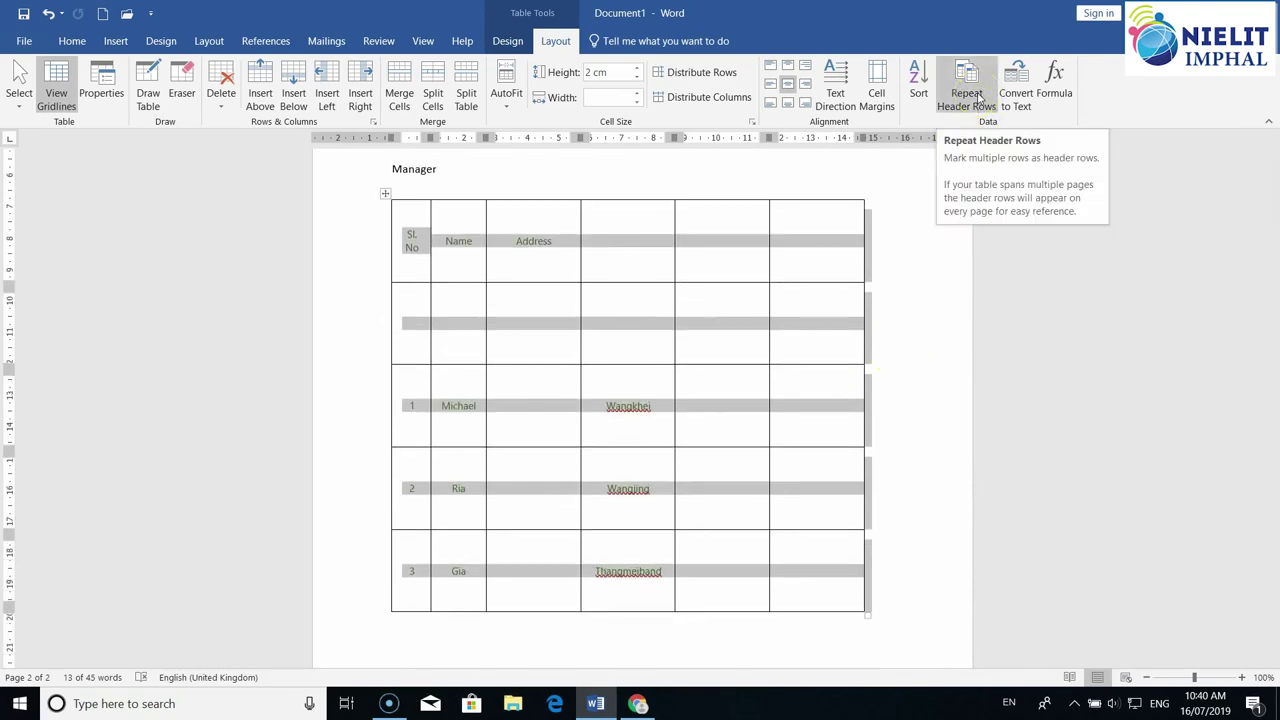
click(977, 96)
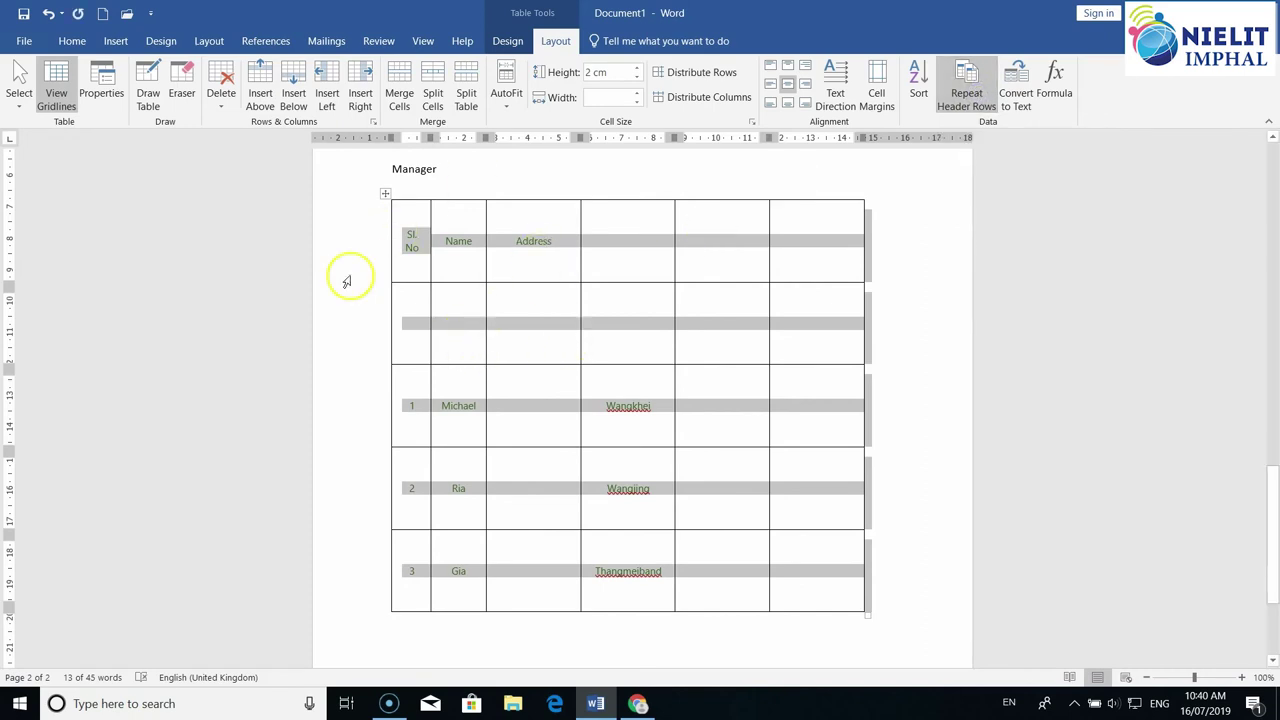
click(416, 236)
text(.)
click(963, 90)
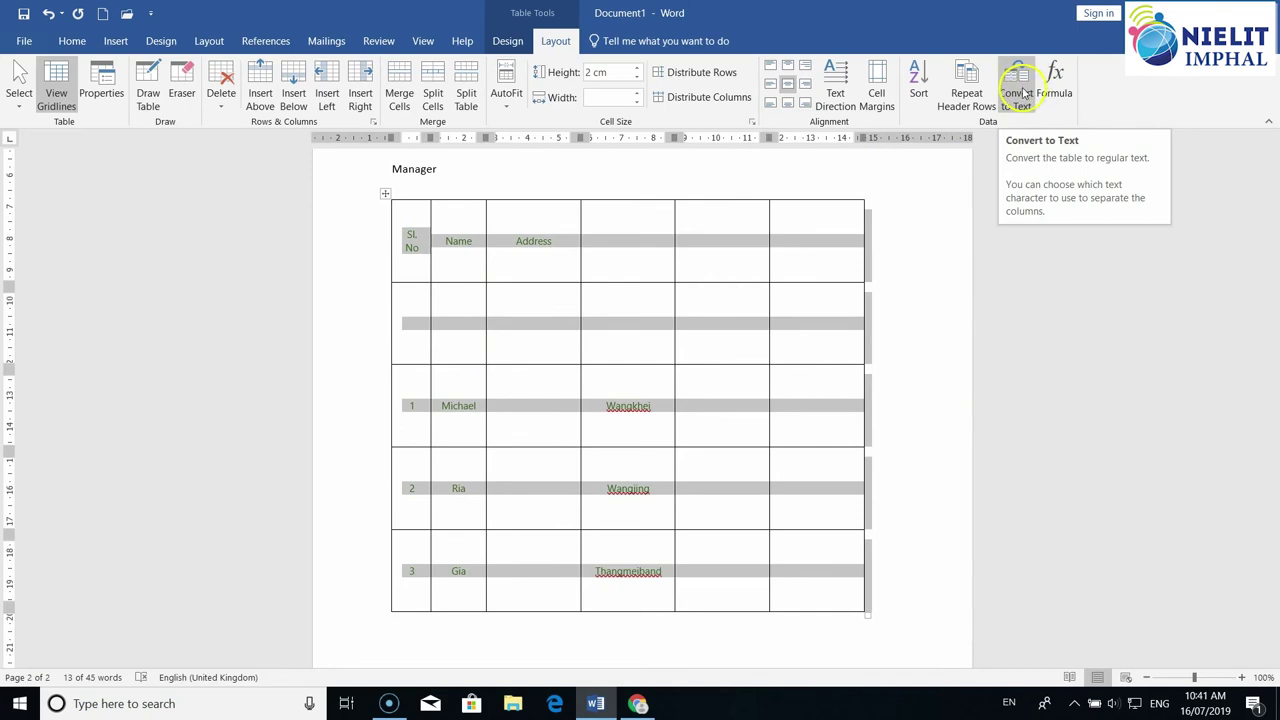
click(797, 578)
key(Tab)
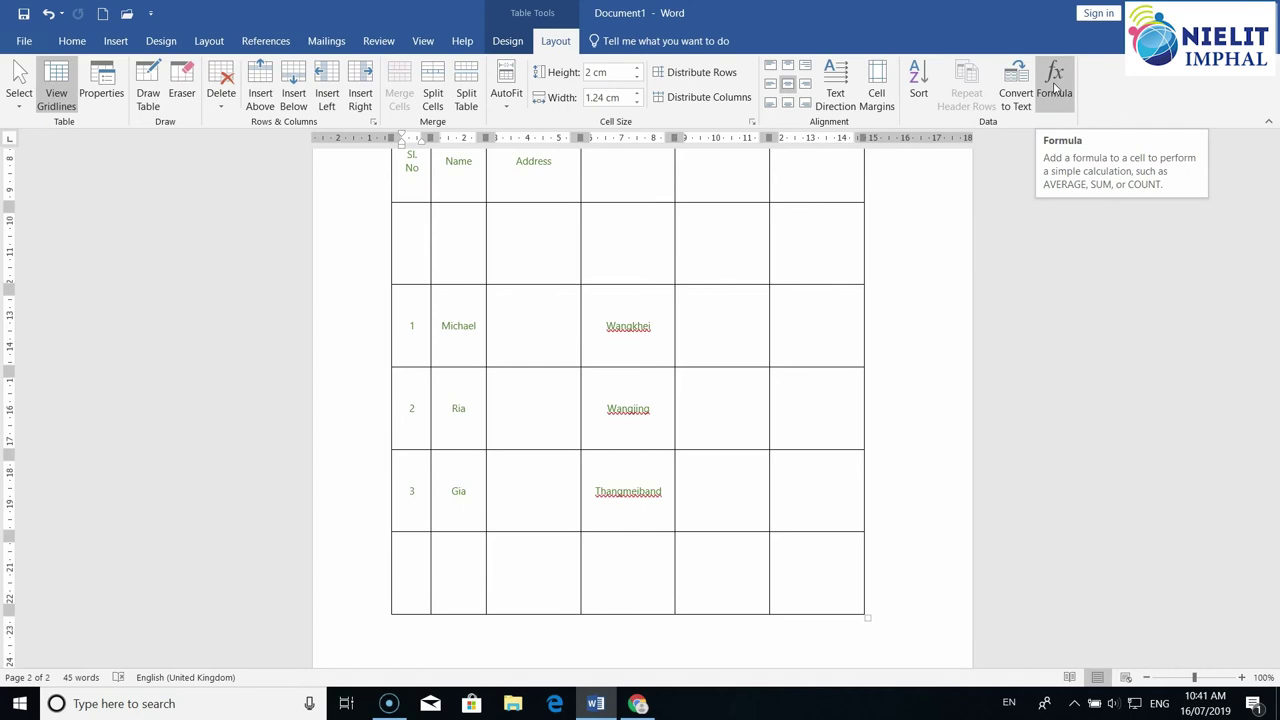
Insert =SUM(ABOVE) in the new row's first cell to total 6, then select the whole table
click(1055, 85)
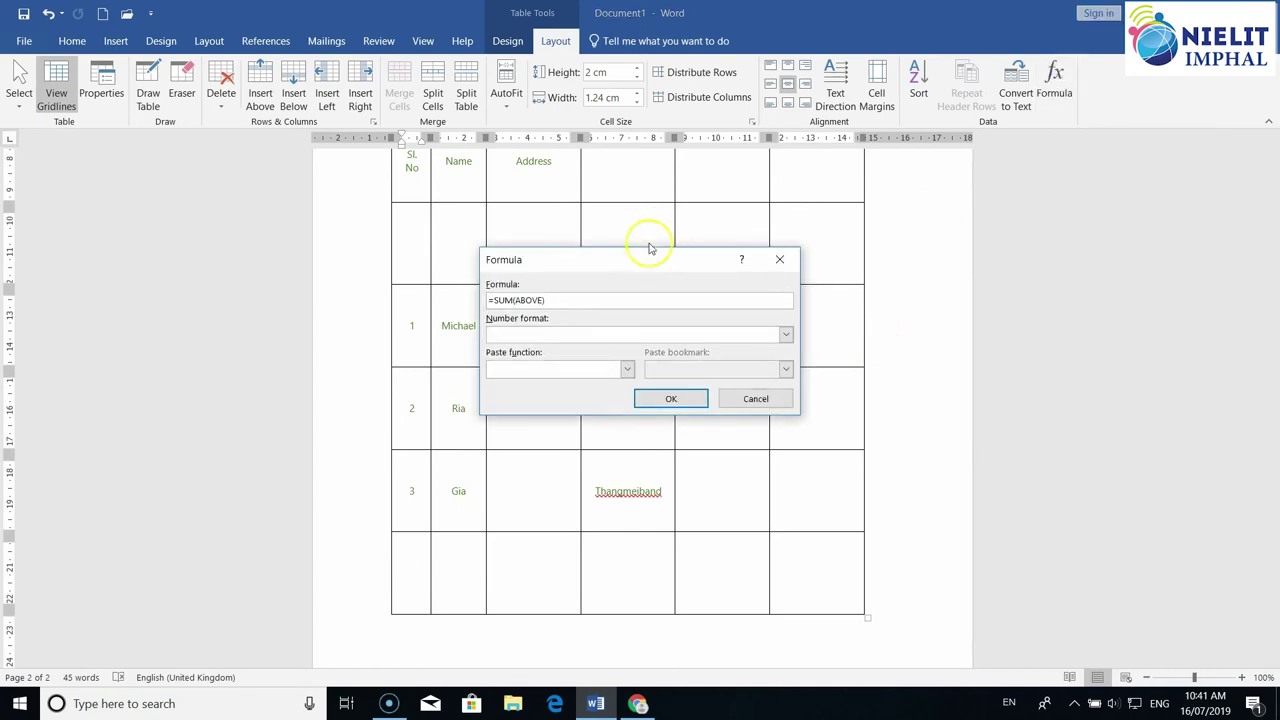
drag(648, 262, 890, 236)
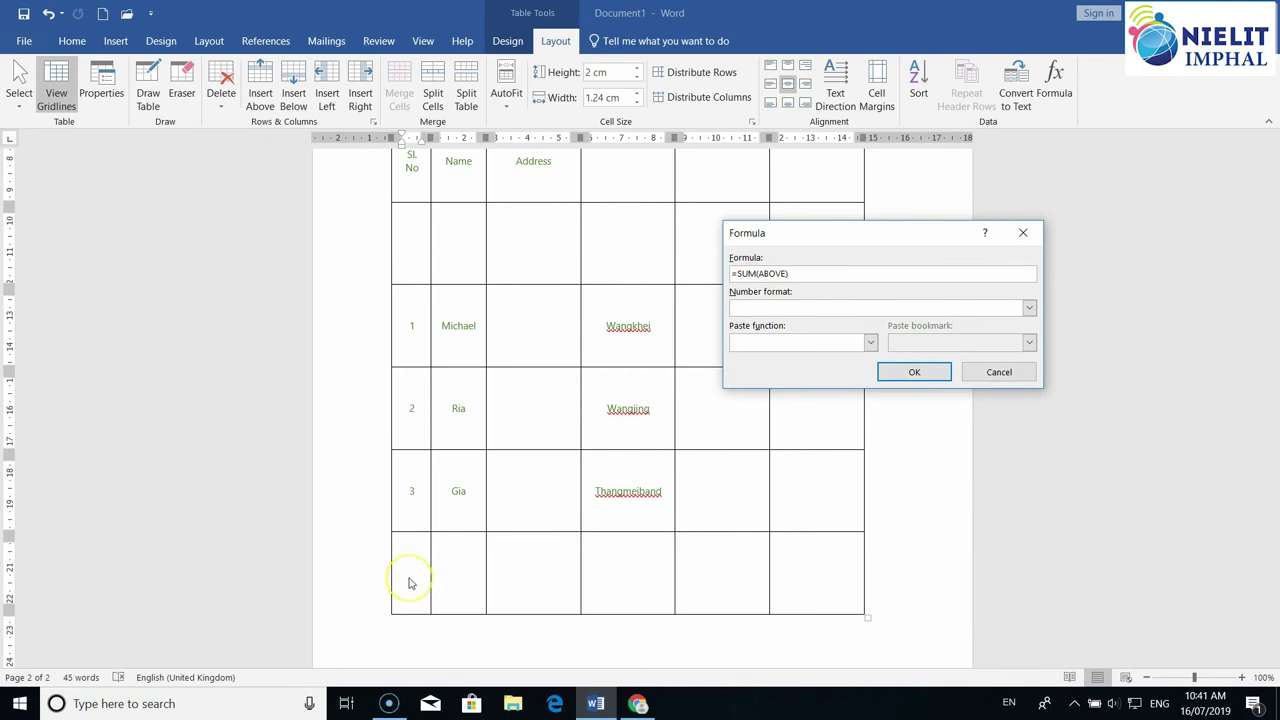
click(931, 373)
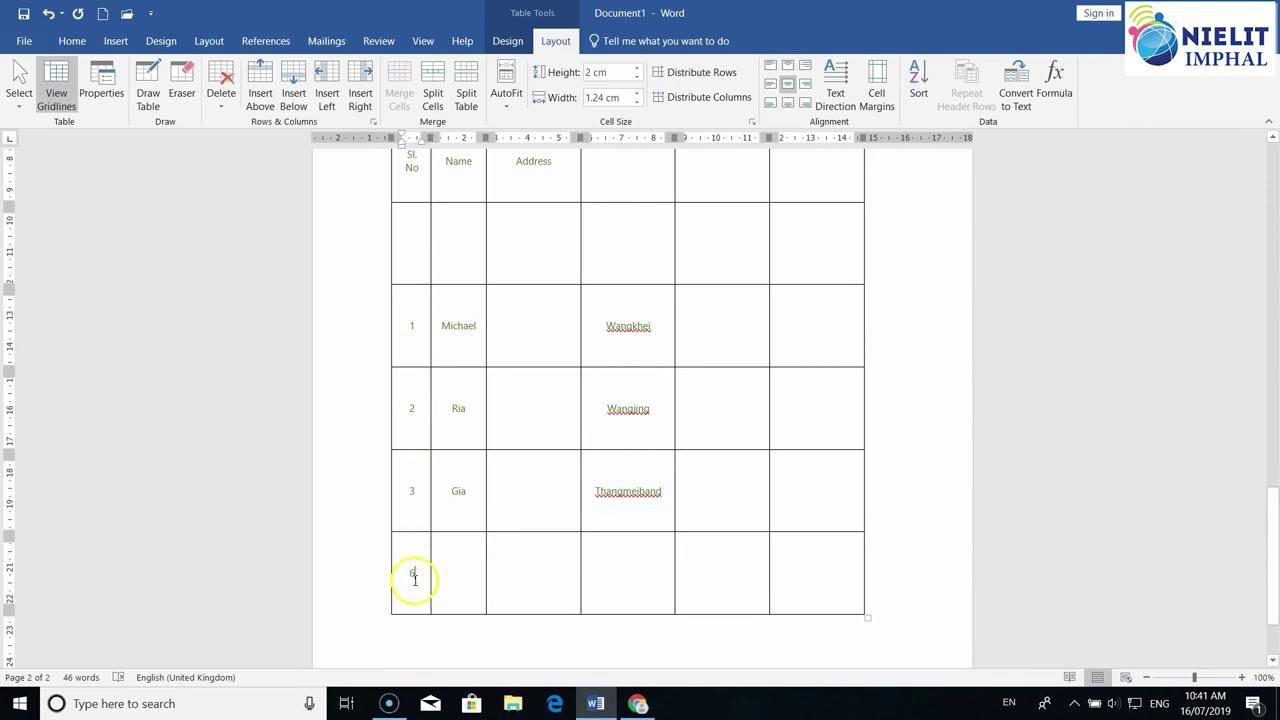
click(1055, 85)
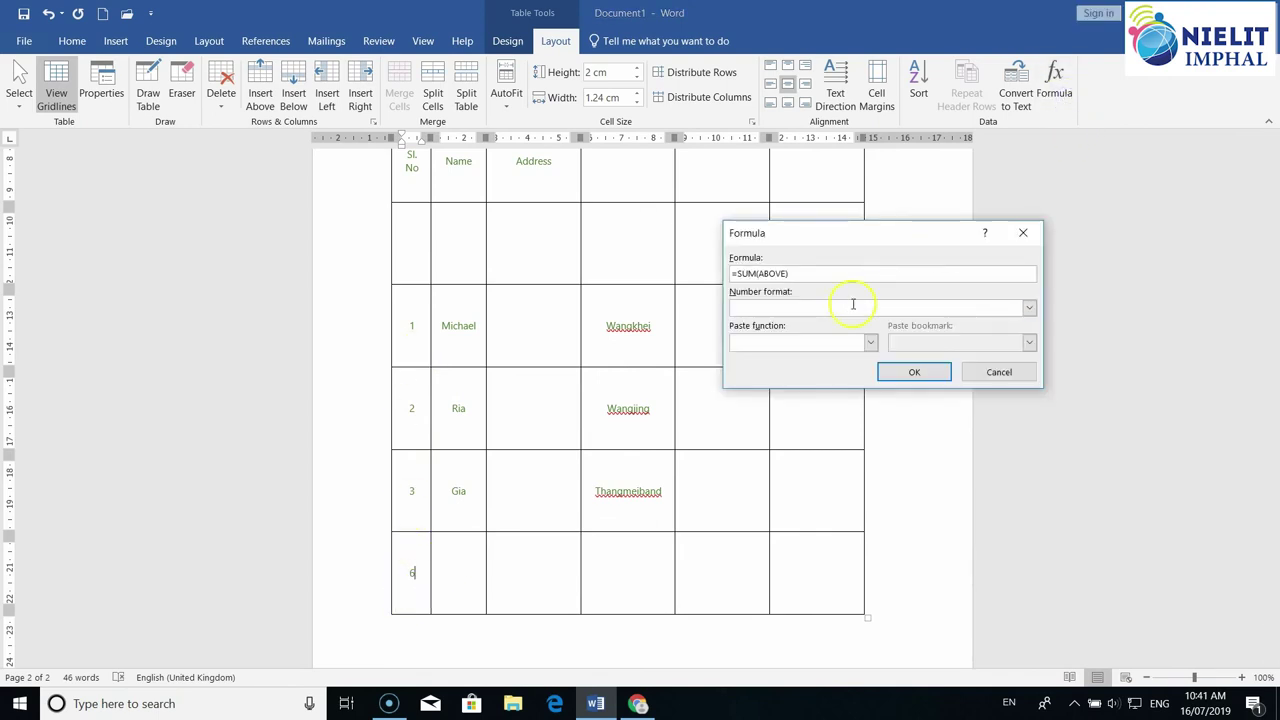
click(1023, 233)
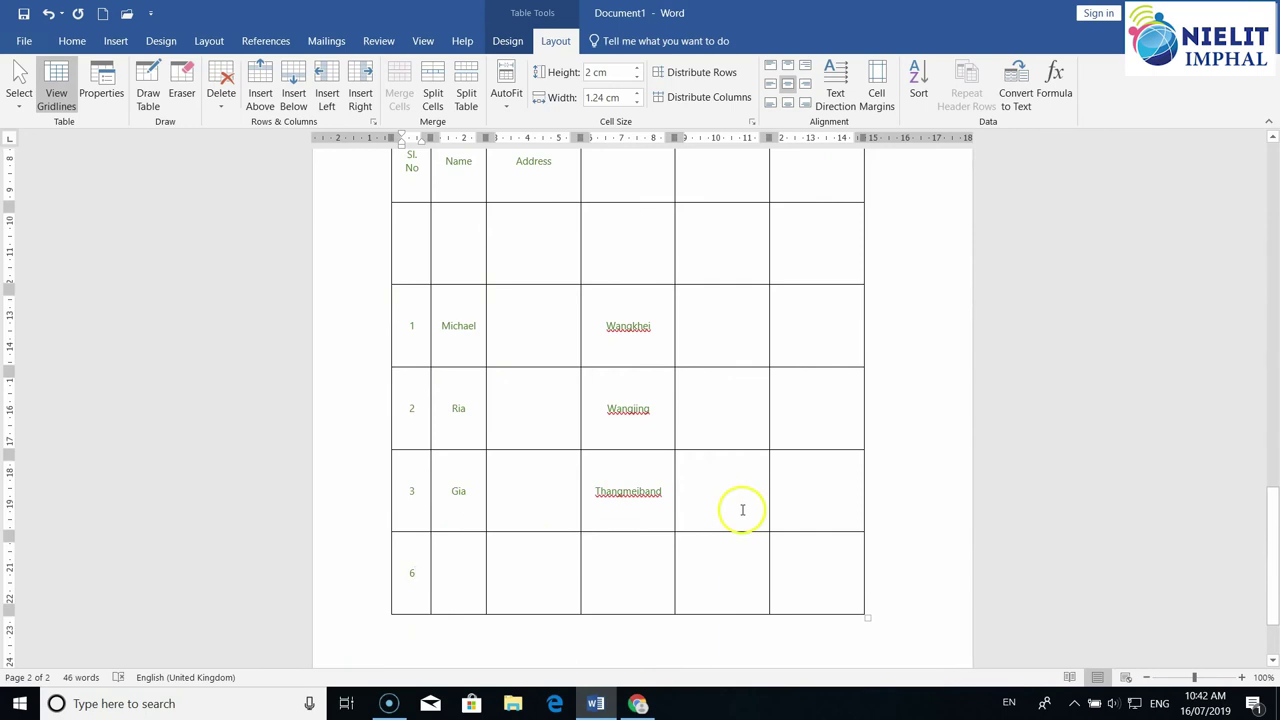
scroll(526, 380, up, 3)
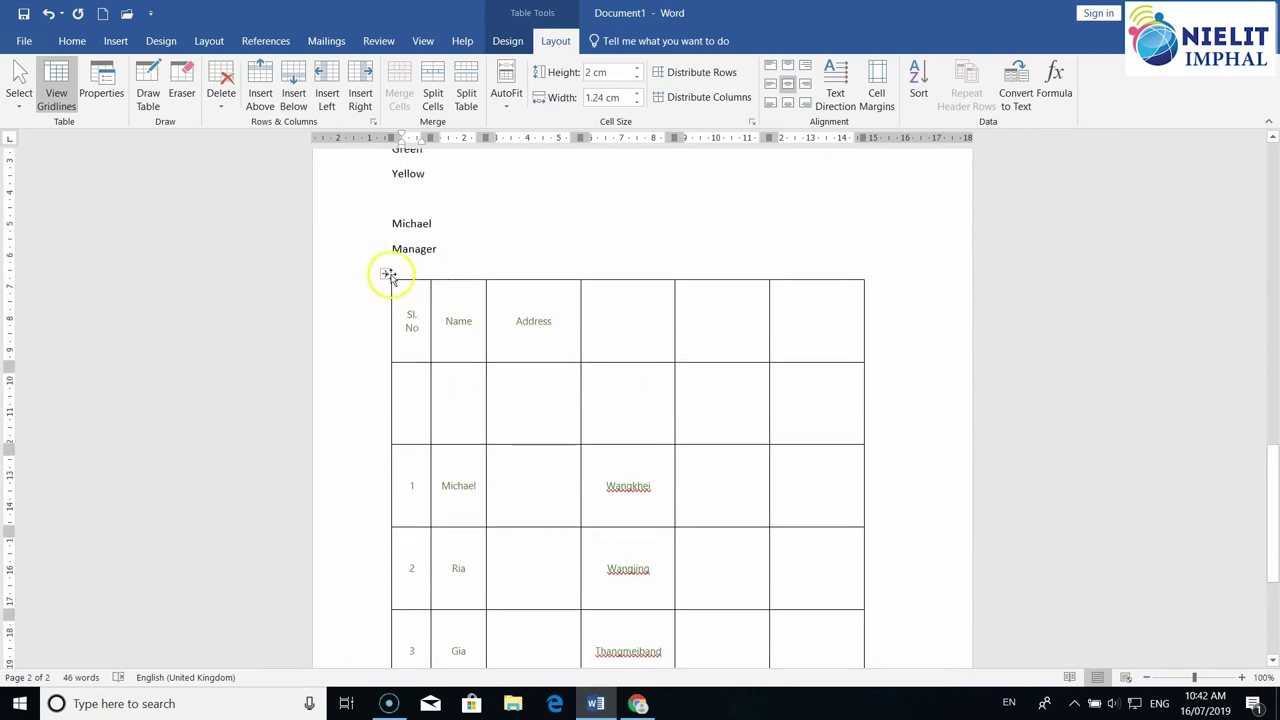
click(385, 273)
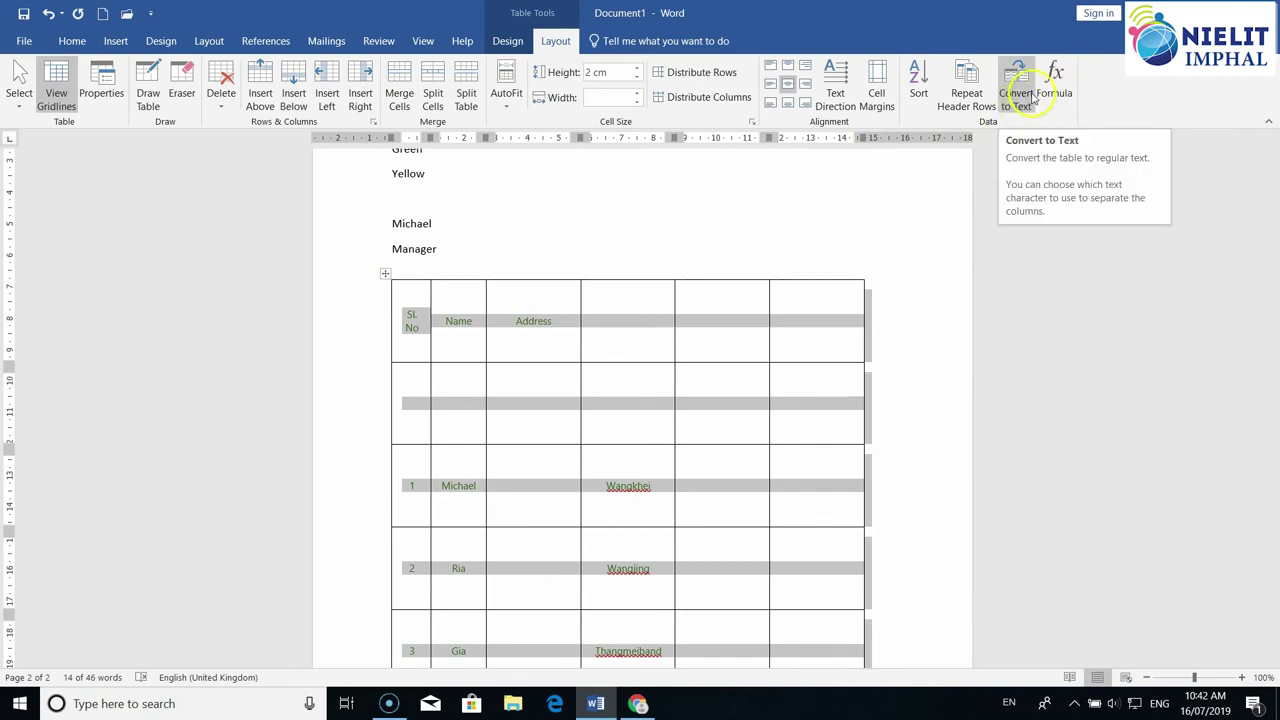
Convert the table to plain text with Tabs as the separator
click(1025, 101)
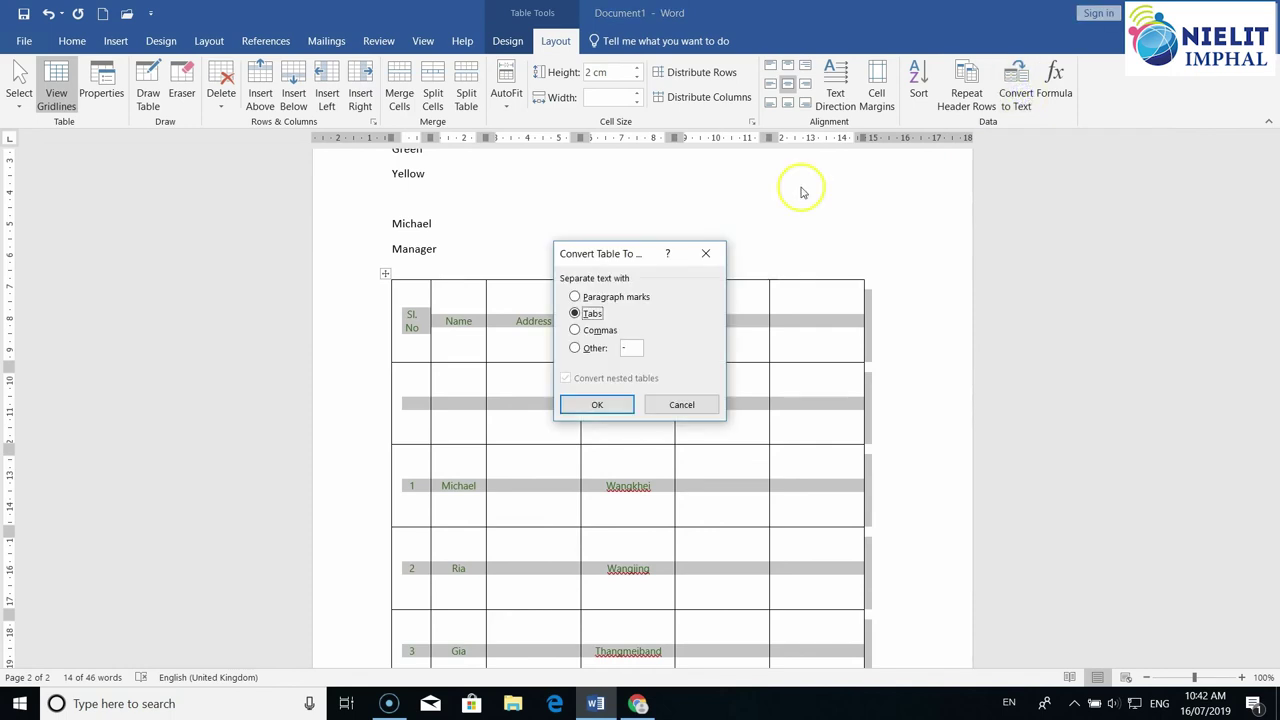
drag(631, 254, 844, 203)
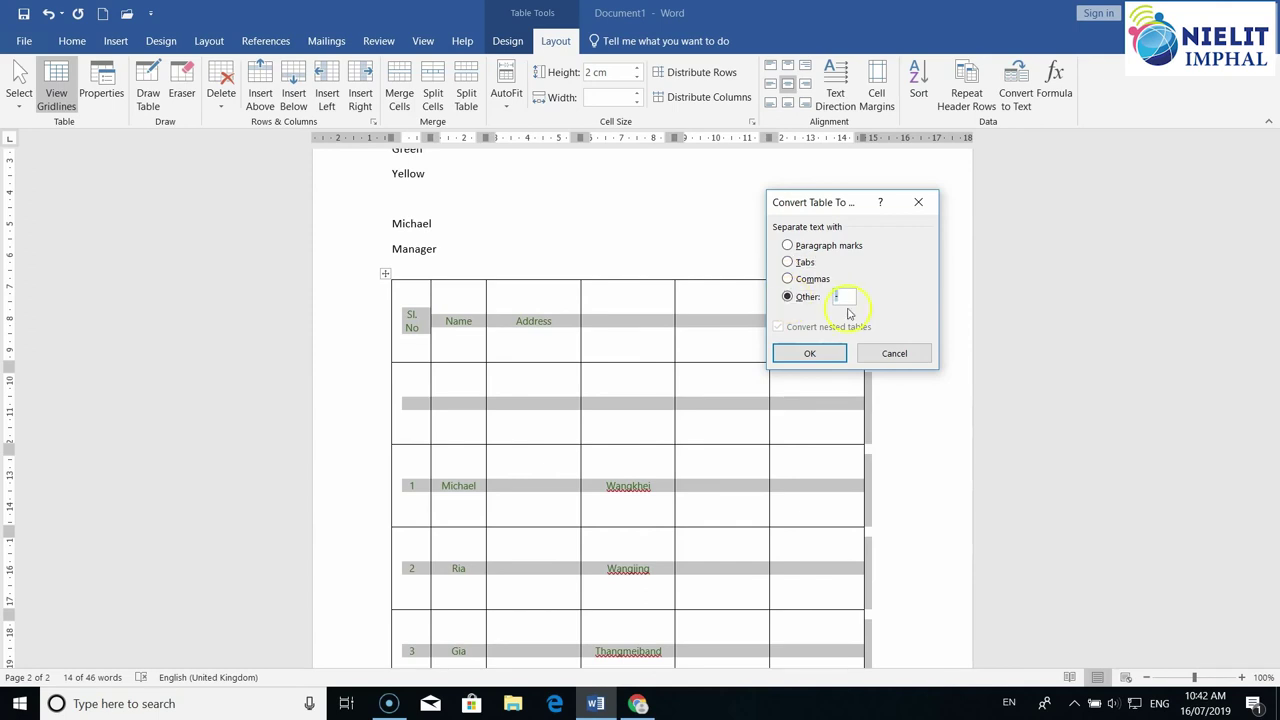
click(788, 262)
click(811, 354)
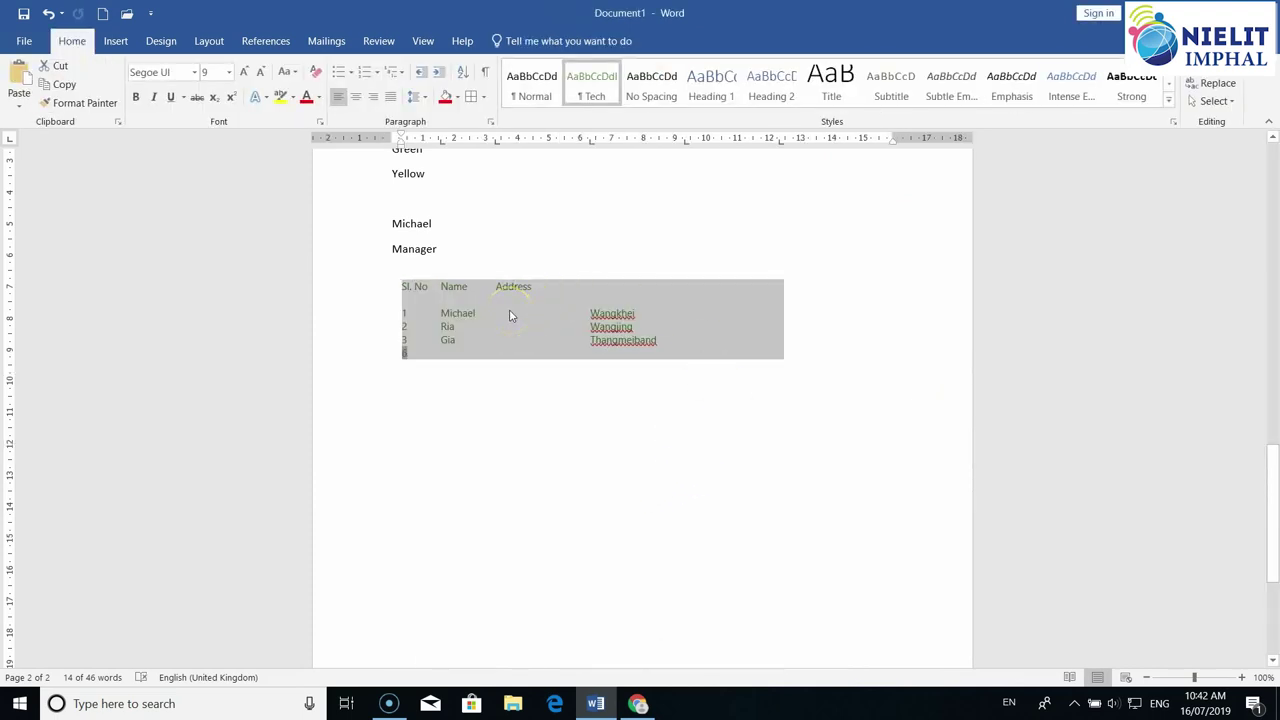
click(500, 365)
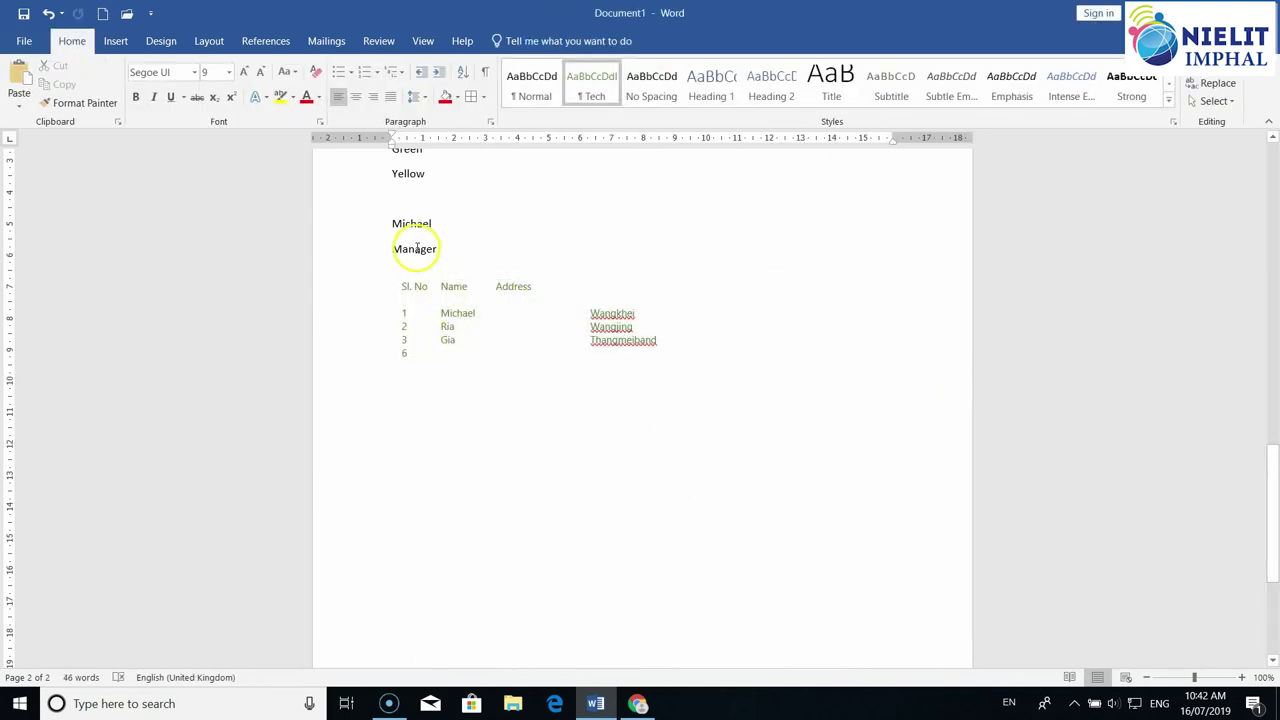
Select the tab-separated lines from Sl. No through 6 and open the Insert Table menu
double_click(398, 286)
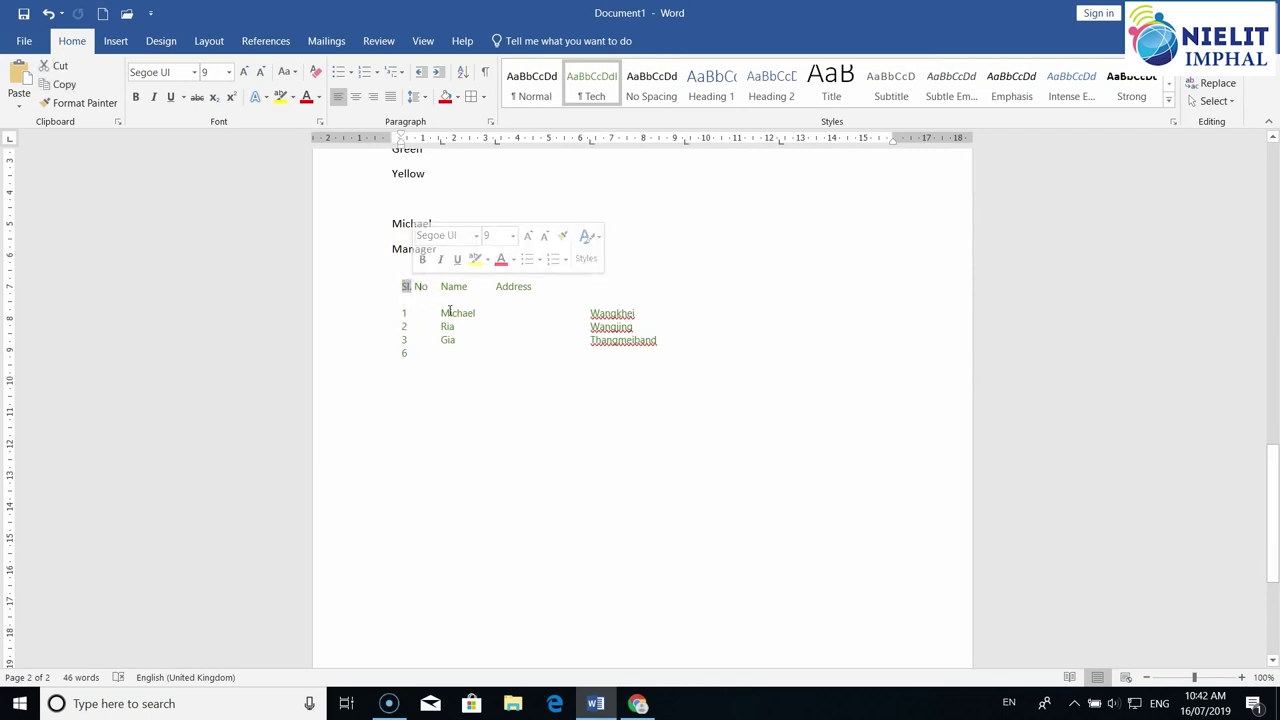
drag(399, 286, 649, 352)
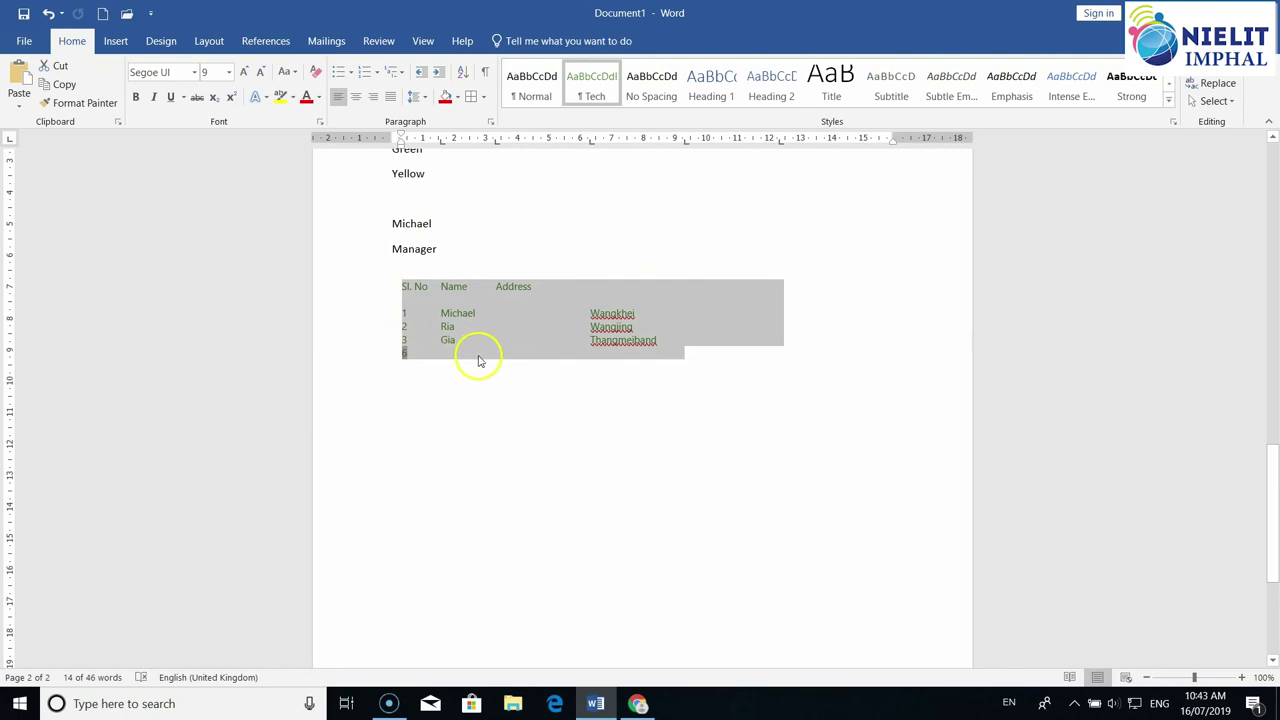
click(118, 42)
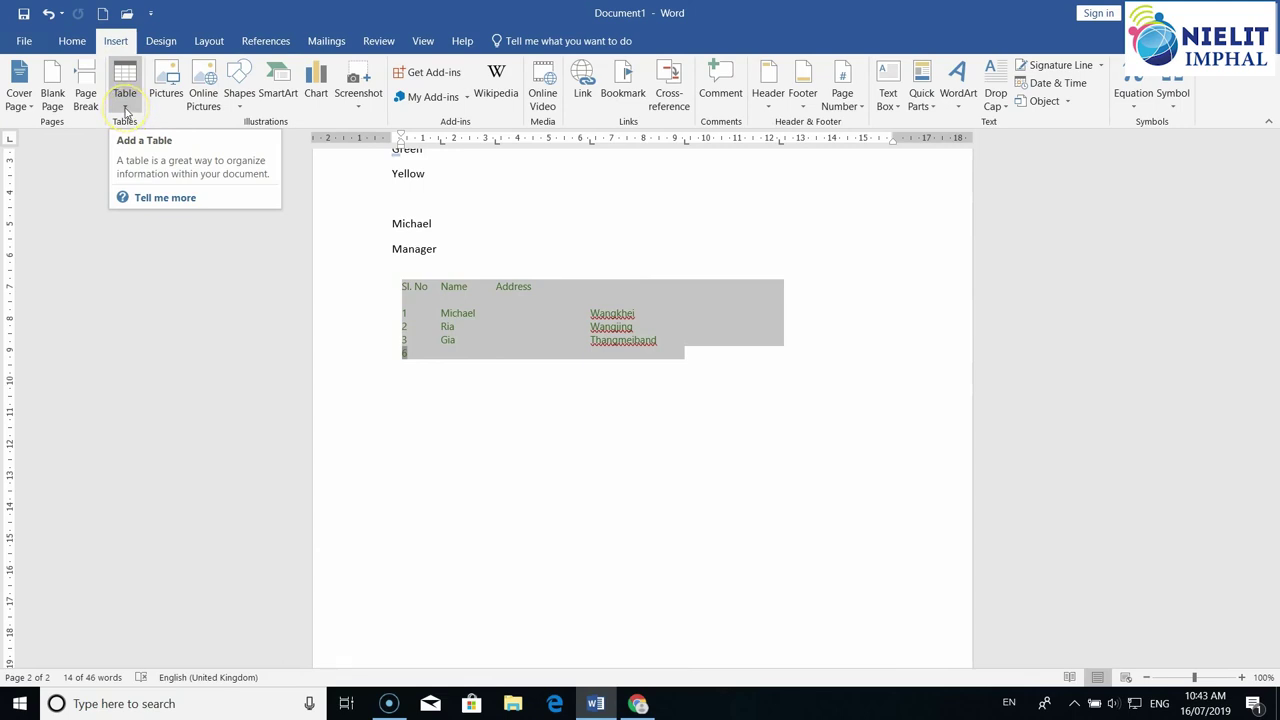
click(125, 110)
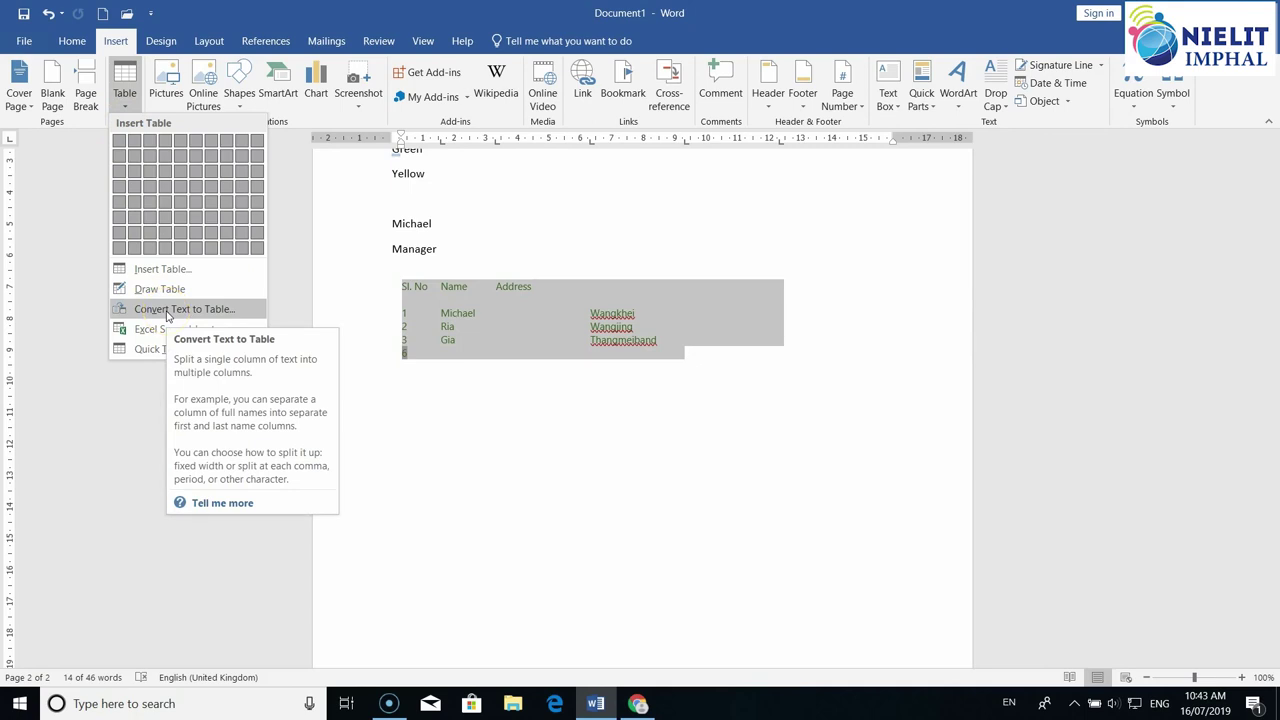
Convert the selected text into a 6-column table separated by tabs, then select the whole table
click(167, 309)
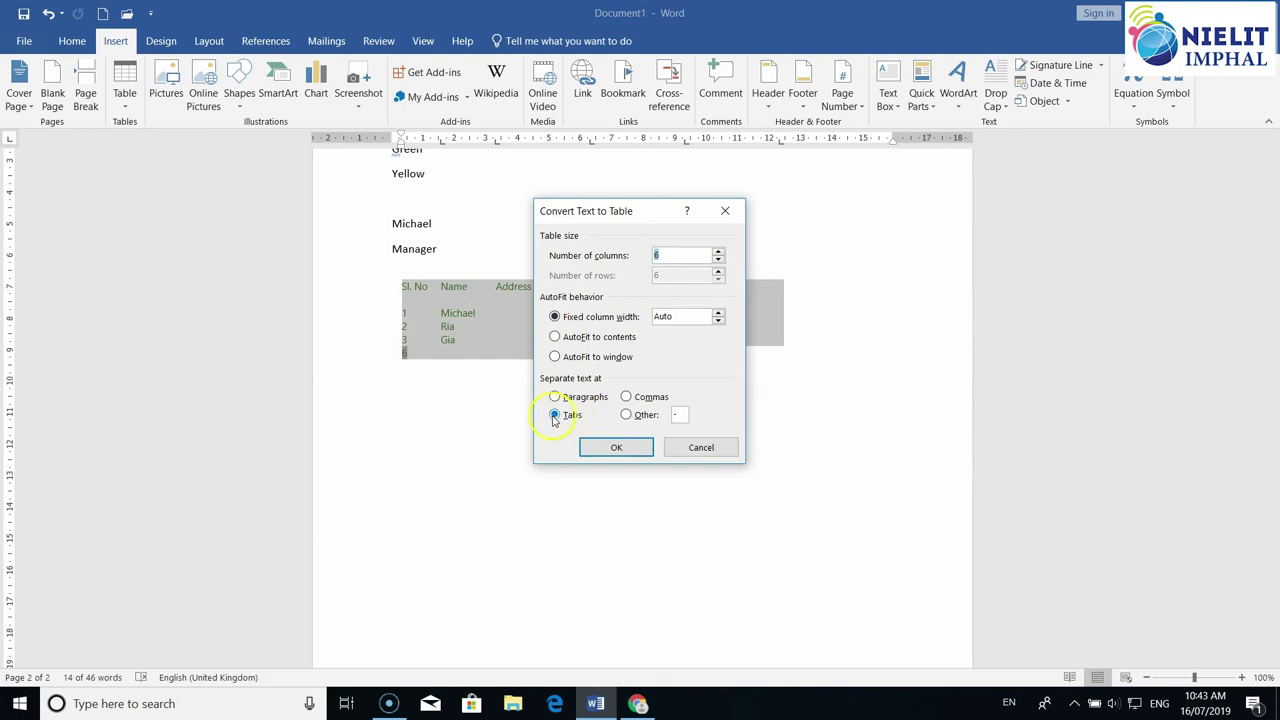
click(617, 449)
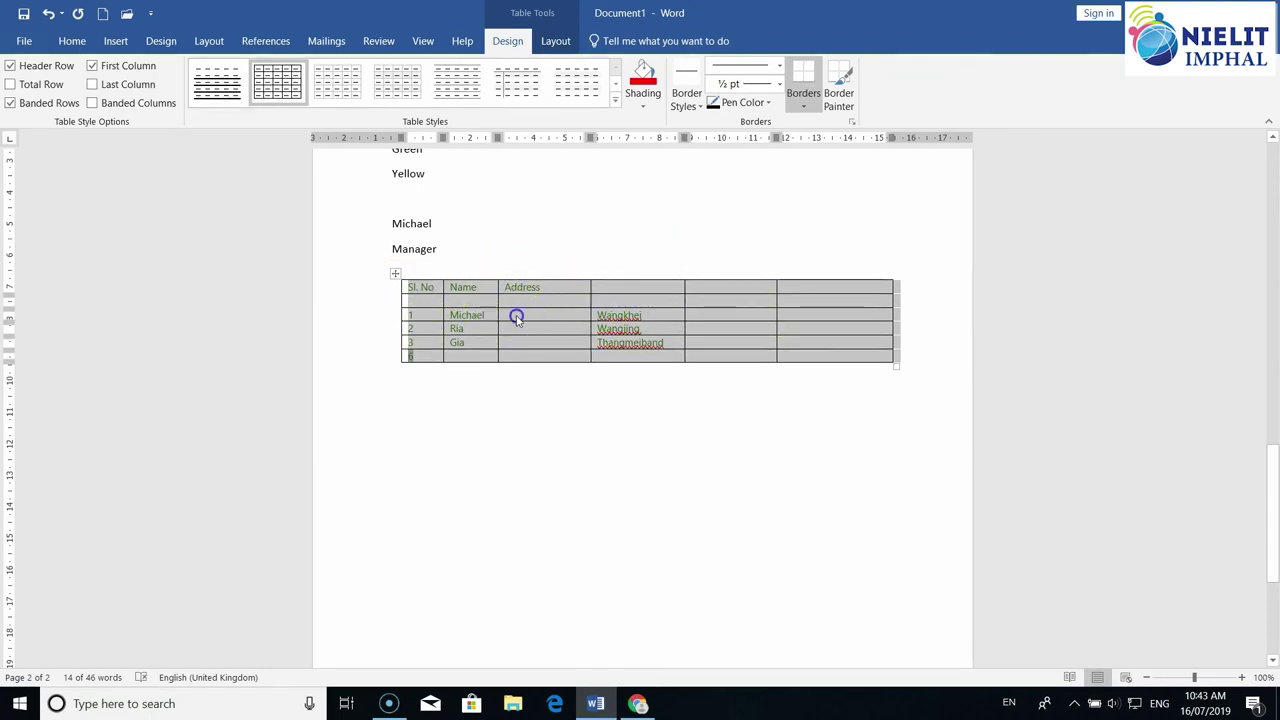
click(834, 468)
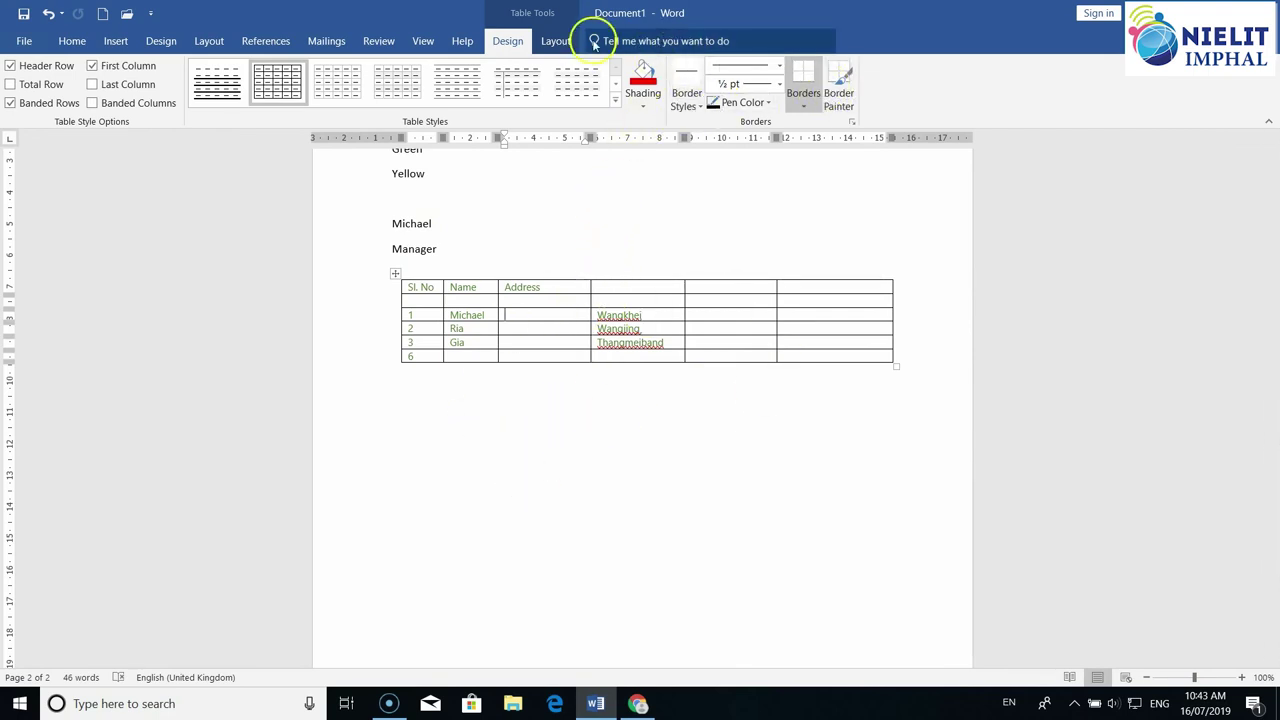
click(394, 273)
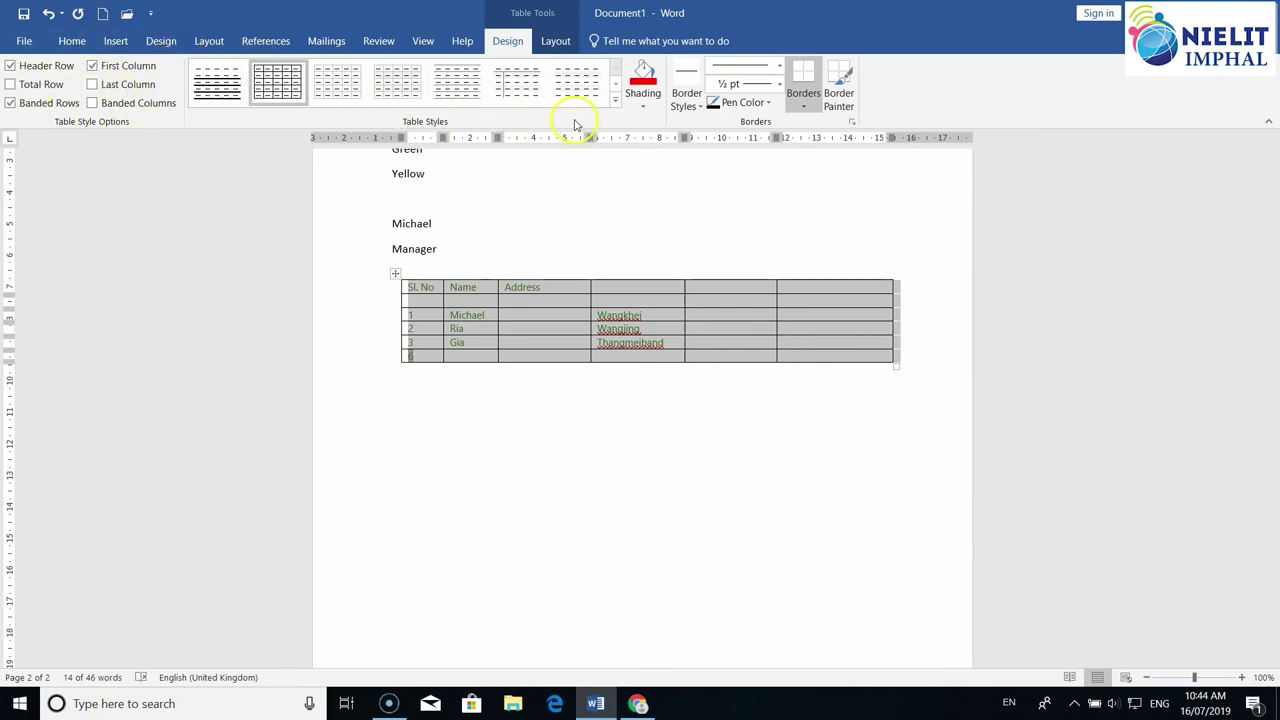
Apply the black-header Grid Table style, after cancelling an accidental New Table Style
click(612, 108)
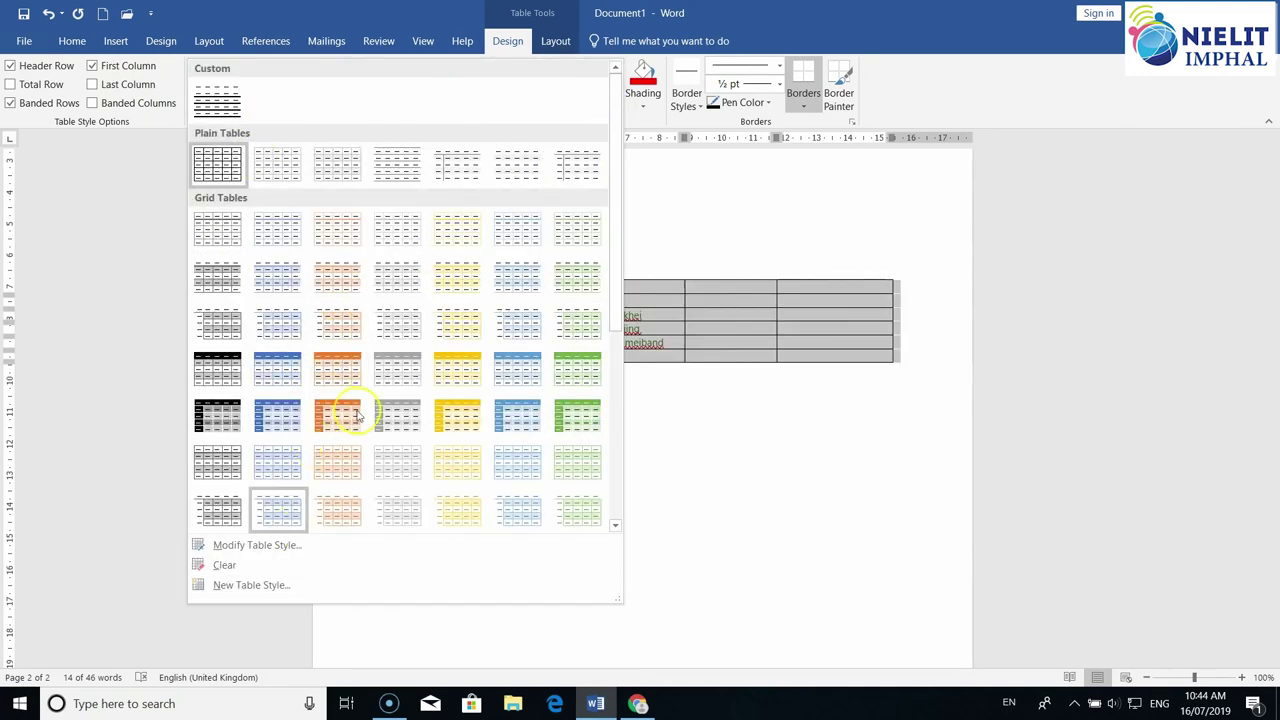
click(266, 588)
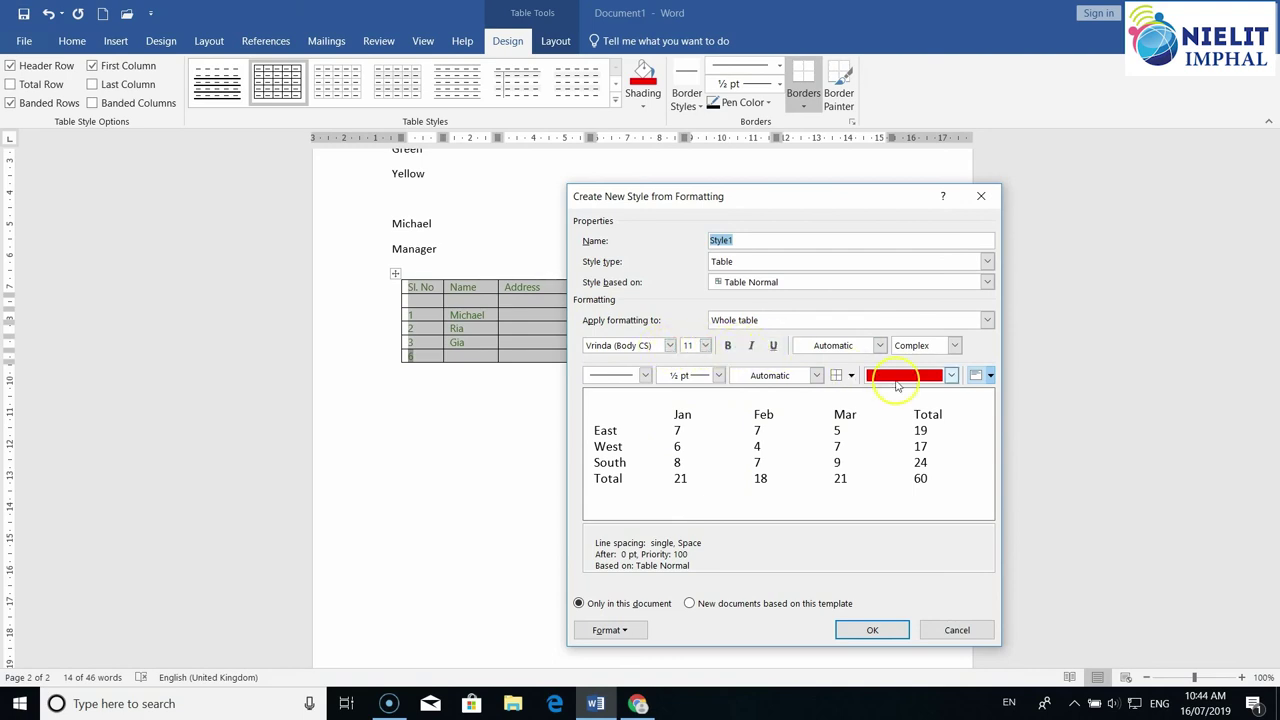
click(958, 631)
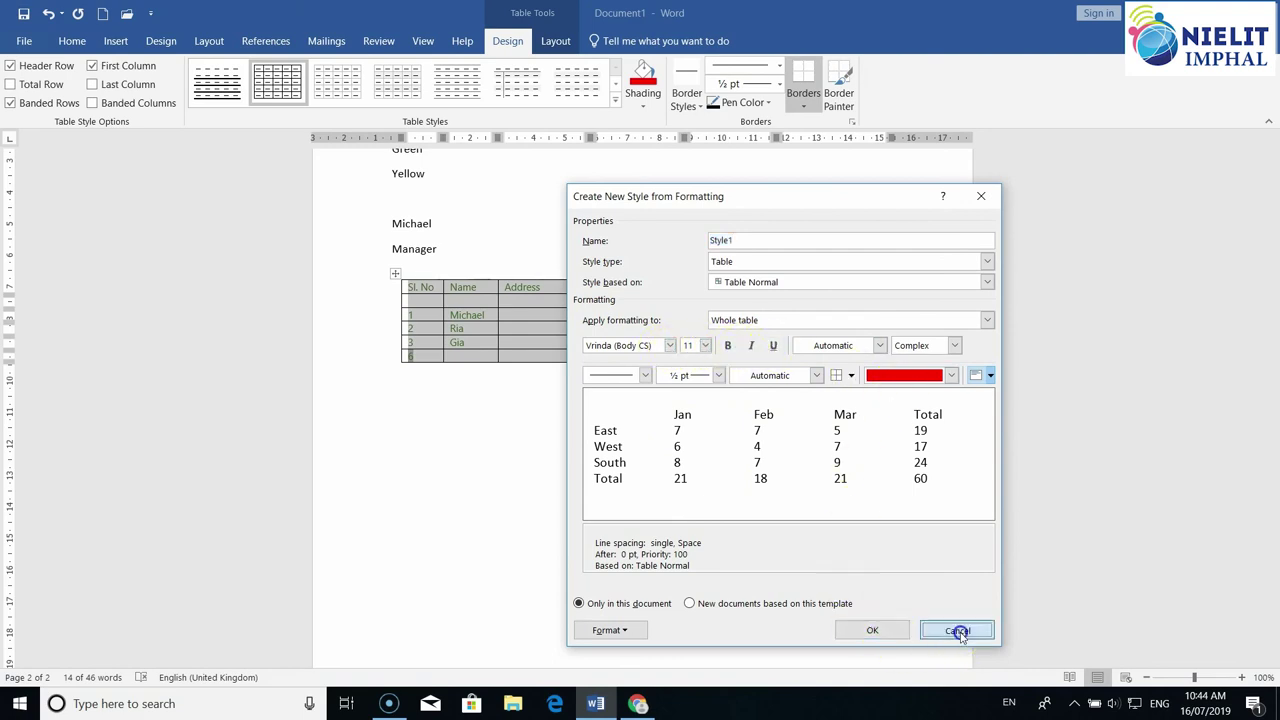
click(616, 100)
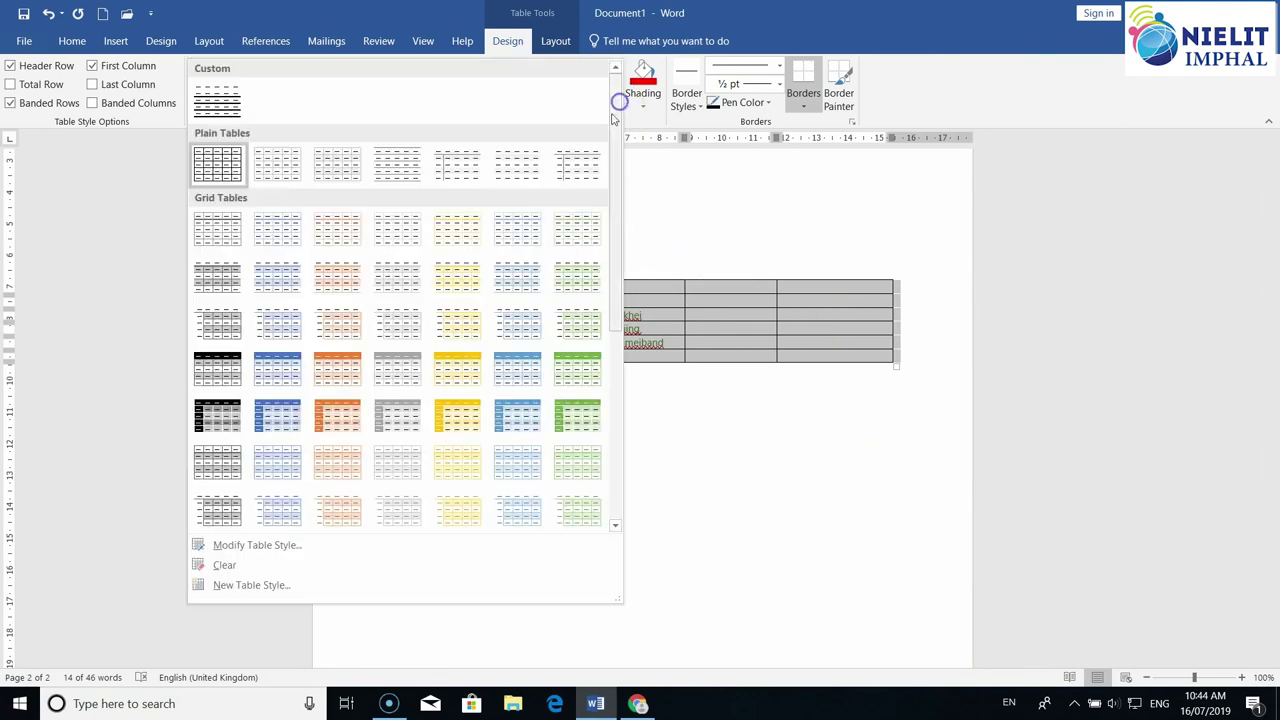
click(220, 371)
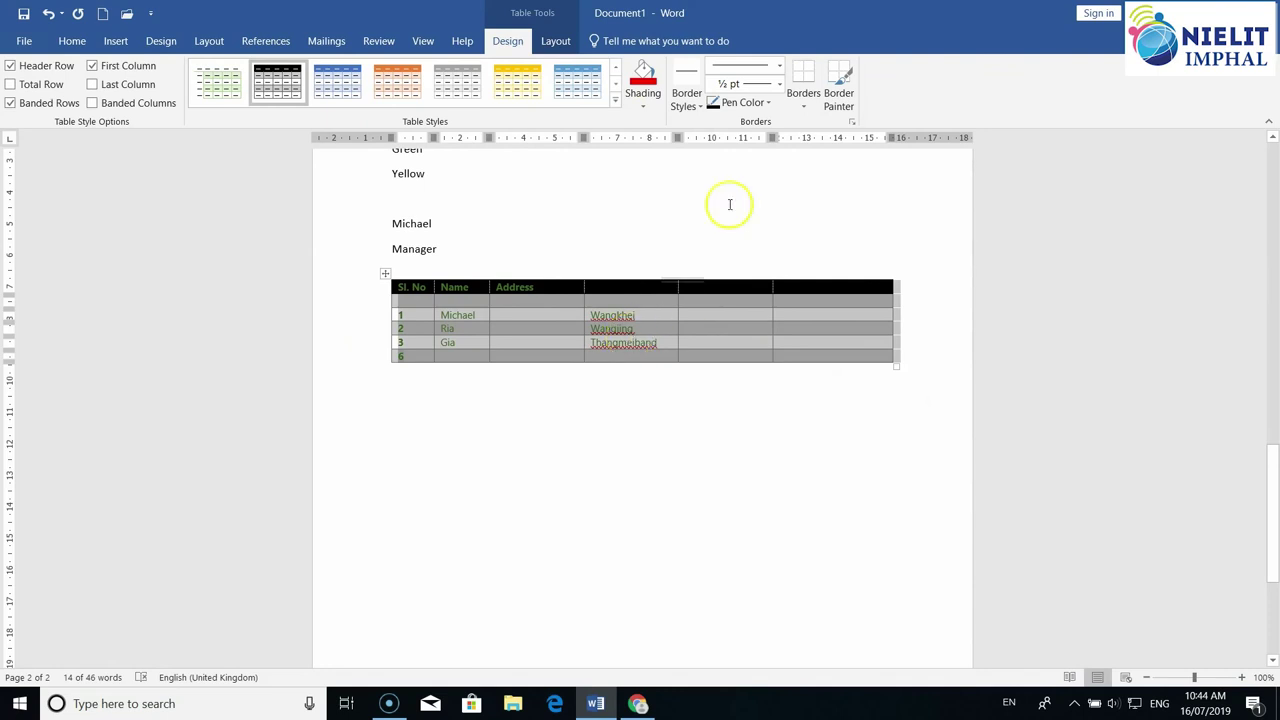
Shade the Wangkhei, Wangjing and Thangmeiband address cells with standard green
click(647, 109)
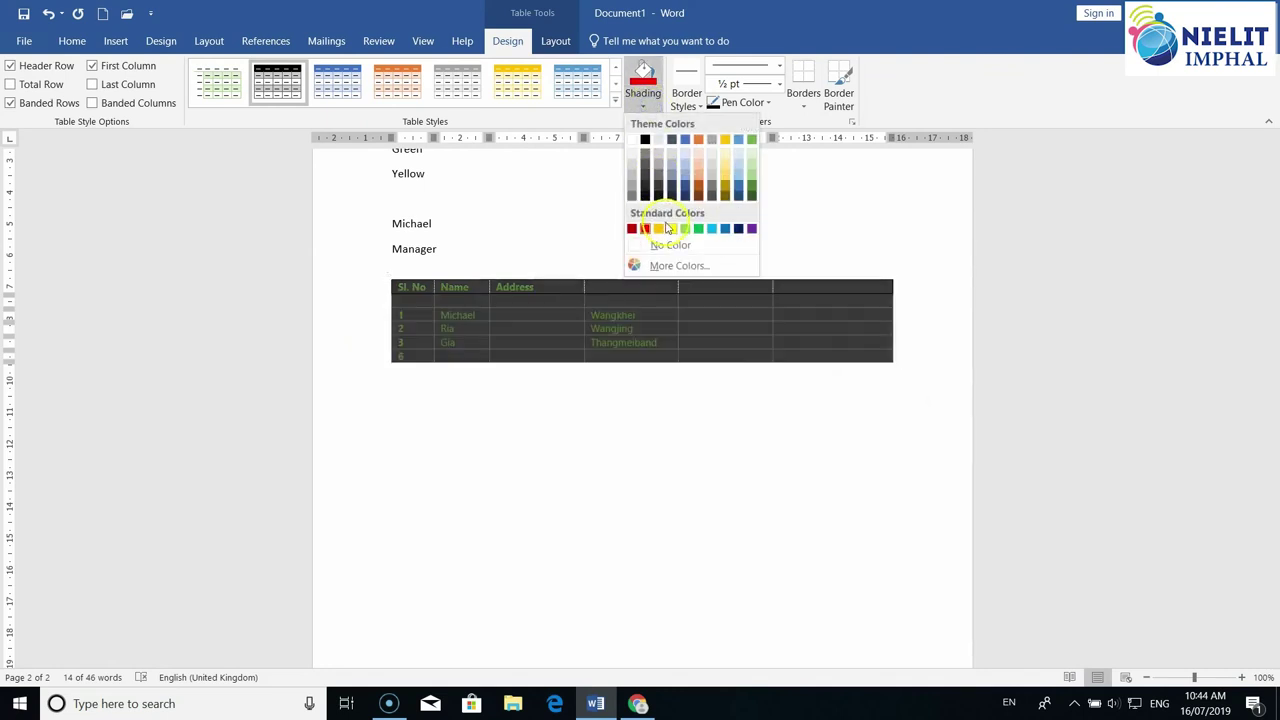
click(649, 320)
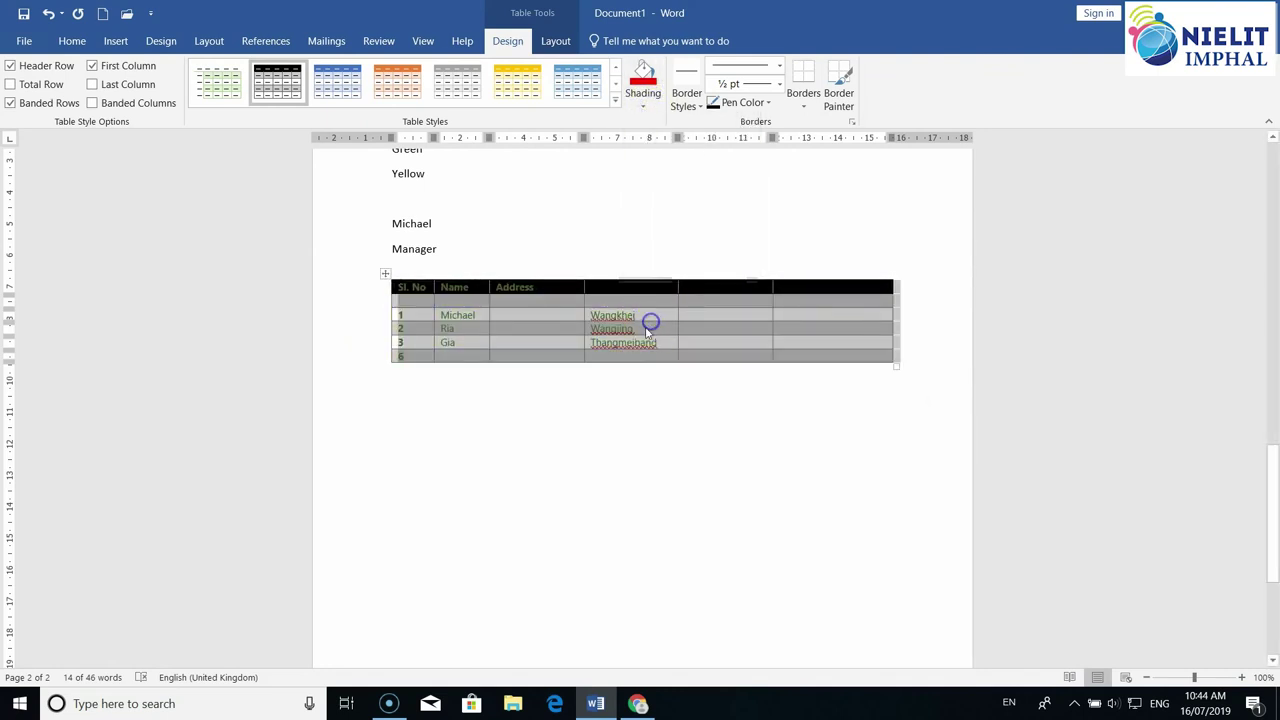
click(600, 331)
drag(586, 316, 634, 346)
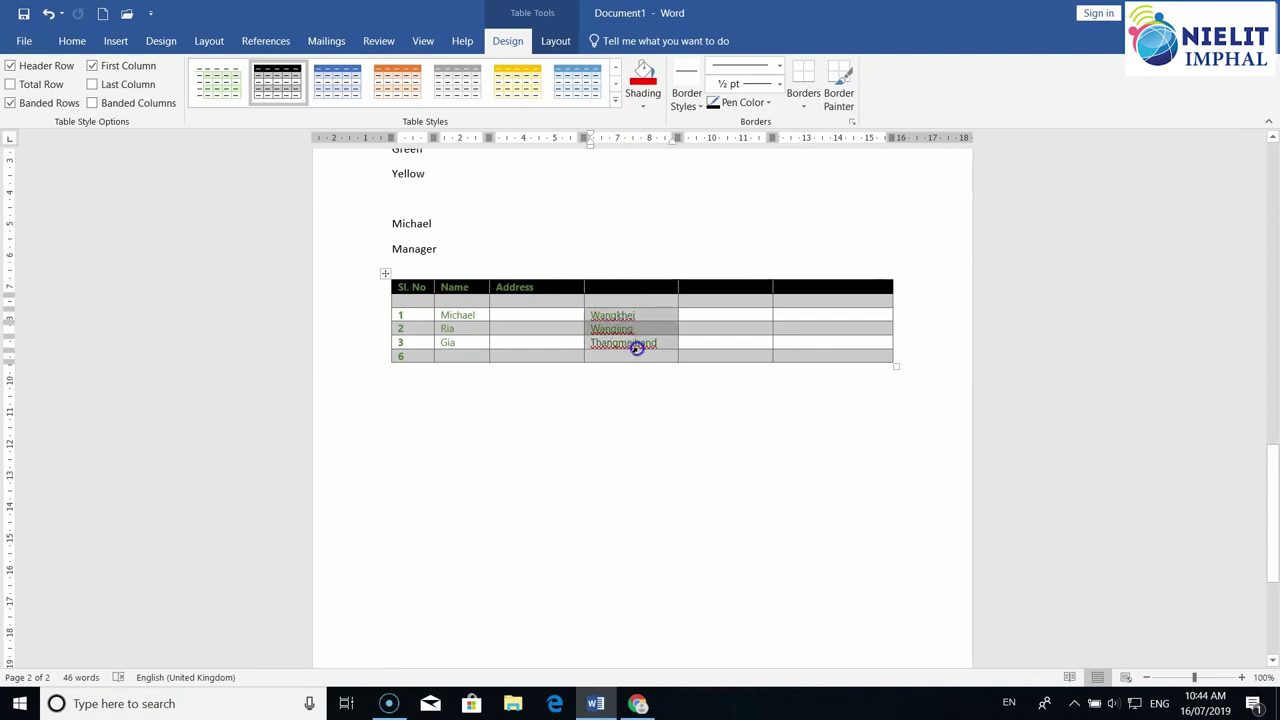
click(649, 106)
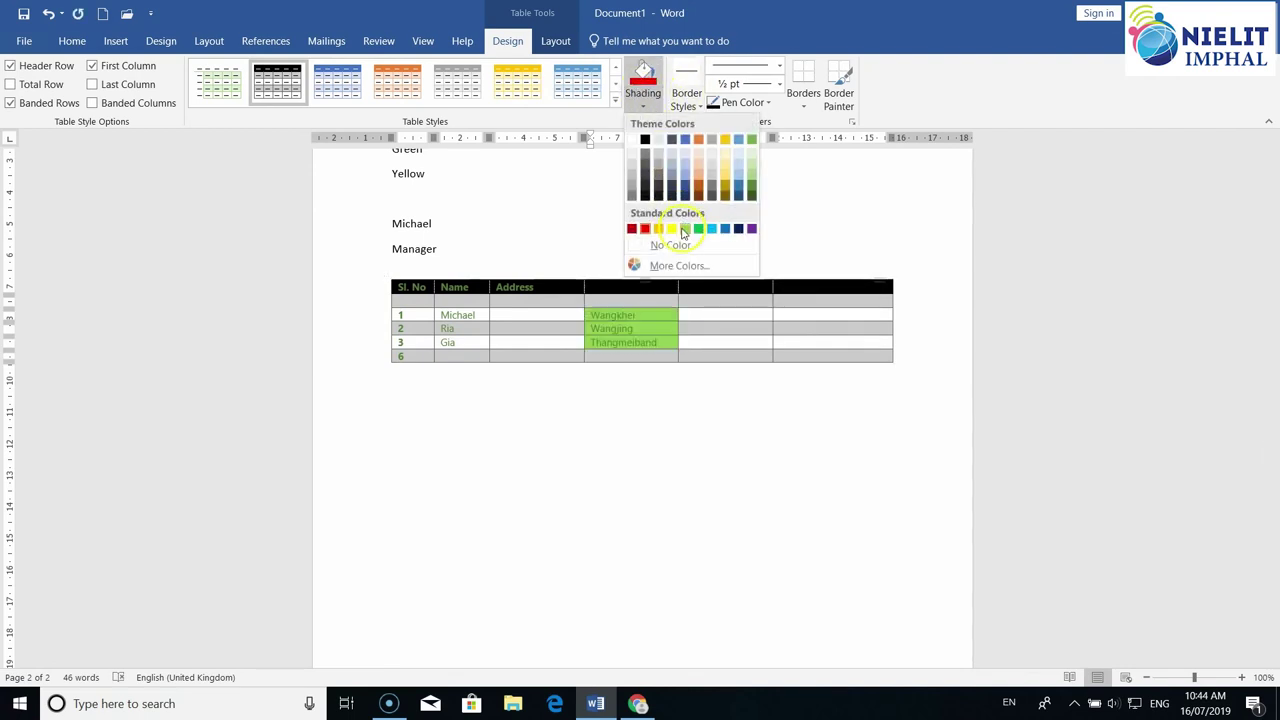
click(688, 228)
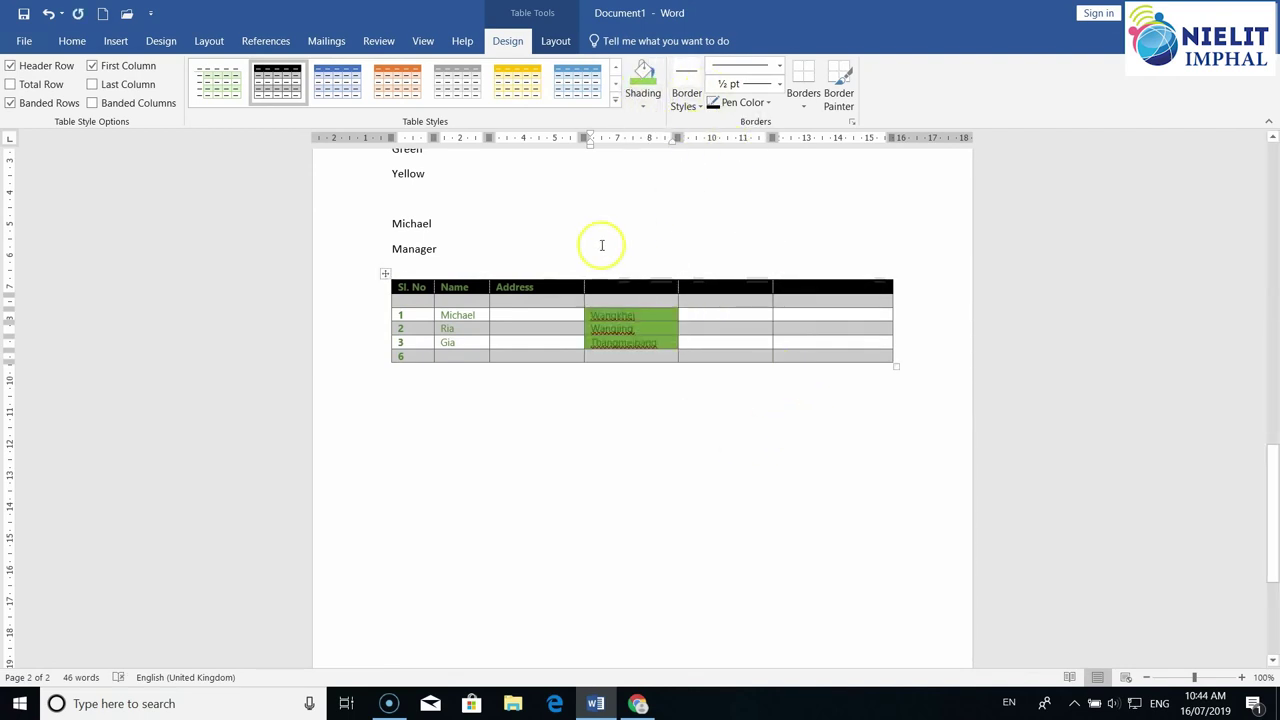
click(405, 287)
click(690, 100)
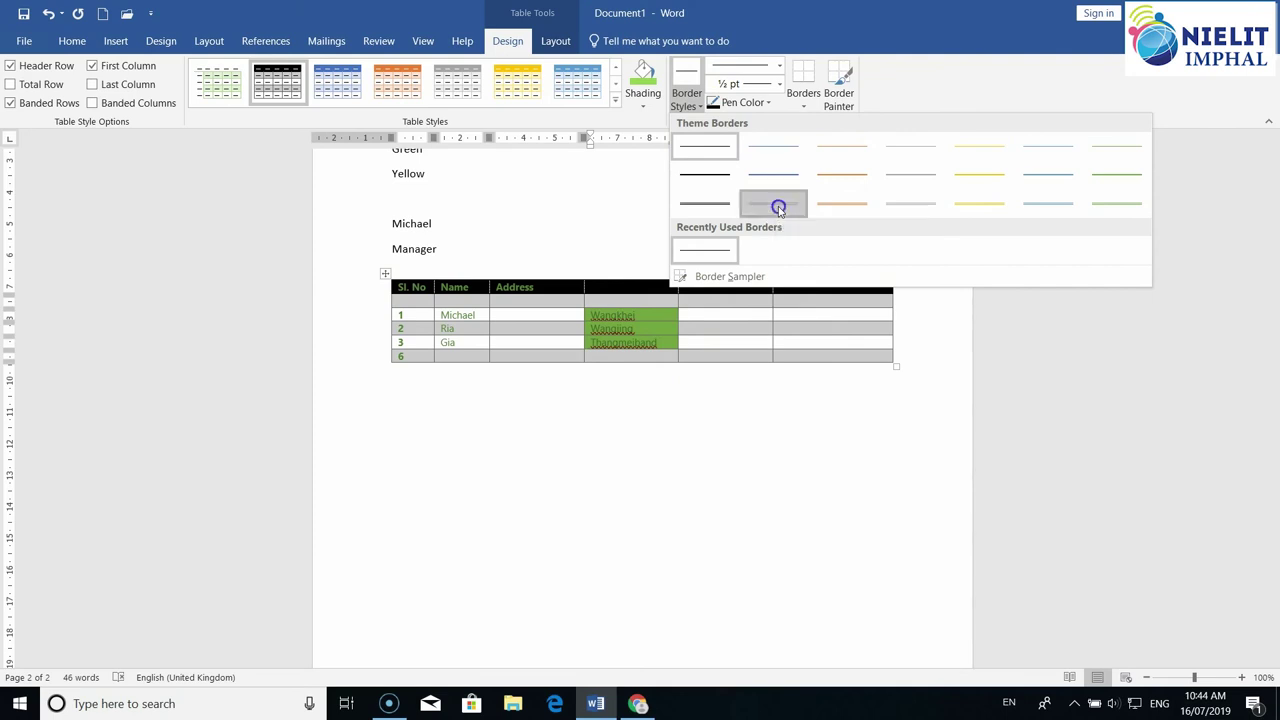
Pick a border style, set the pen colour to brown and paint the green cells' borders
click(778, 206)
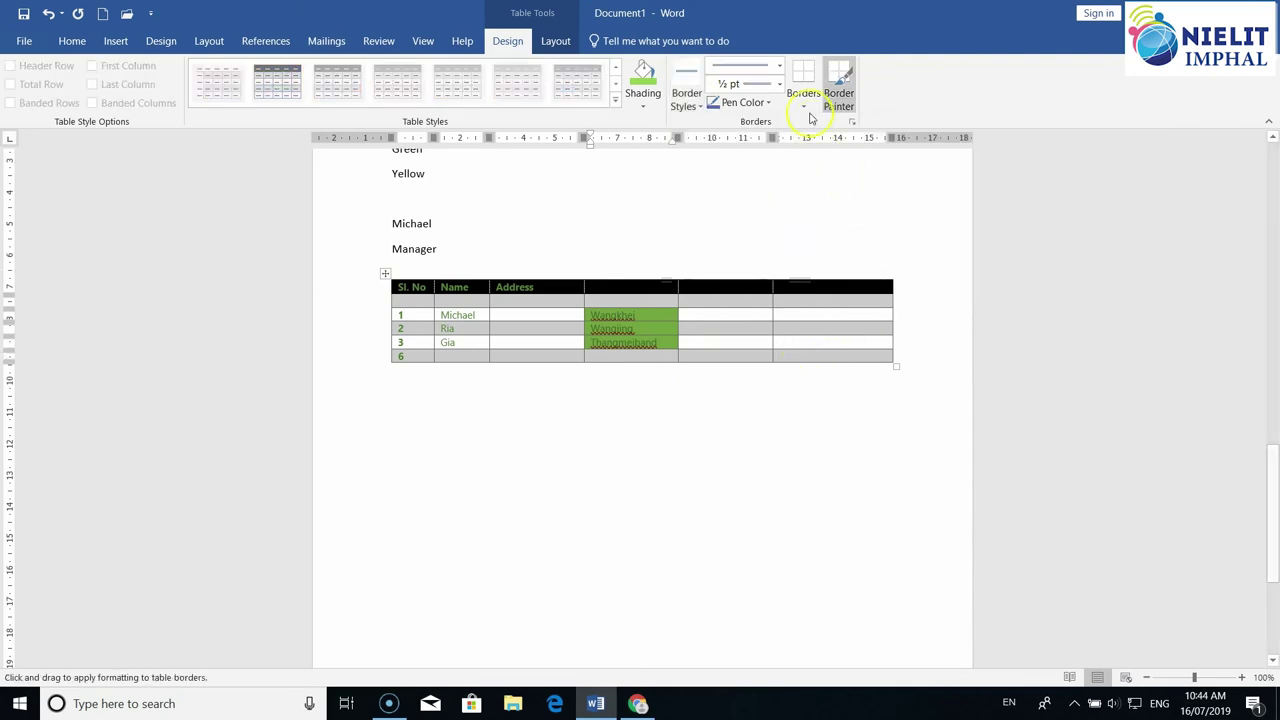
click(652, 280)
click(764, 104)
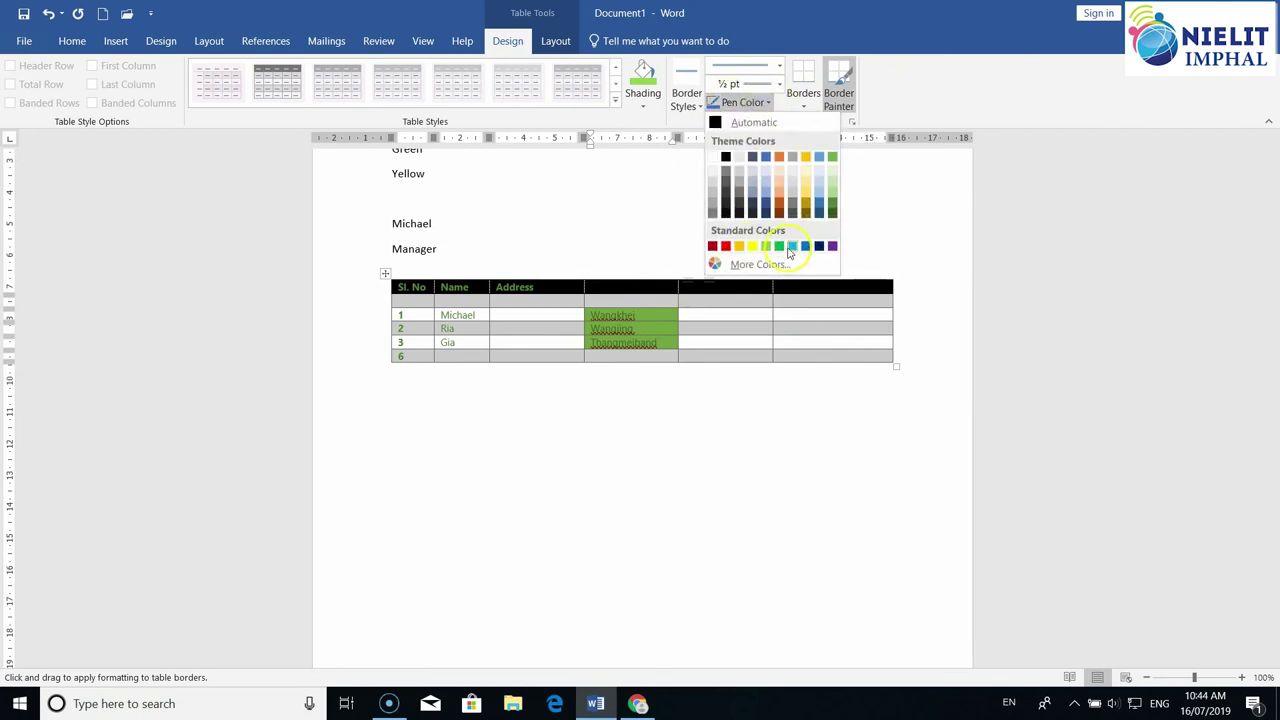
click(783, 205)
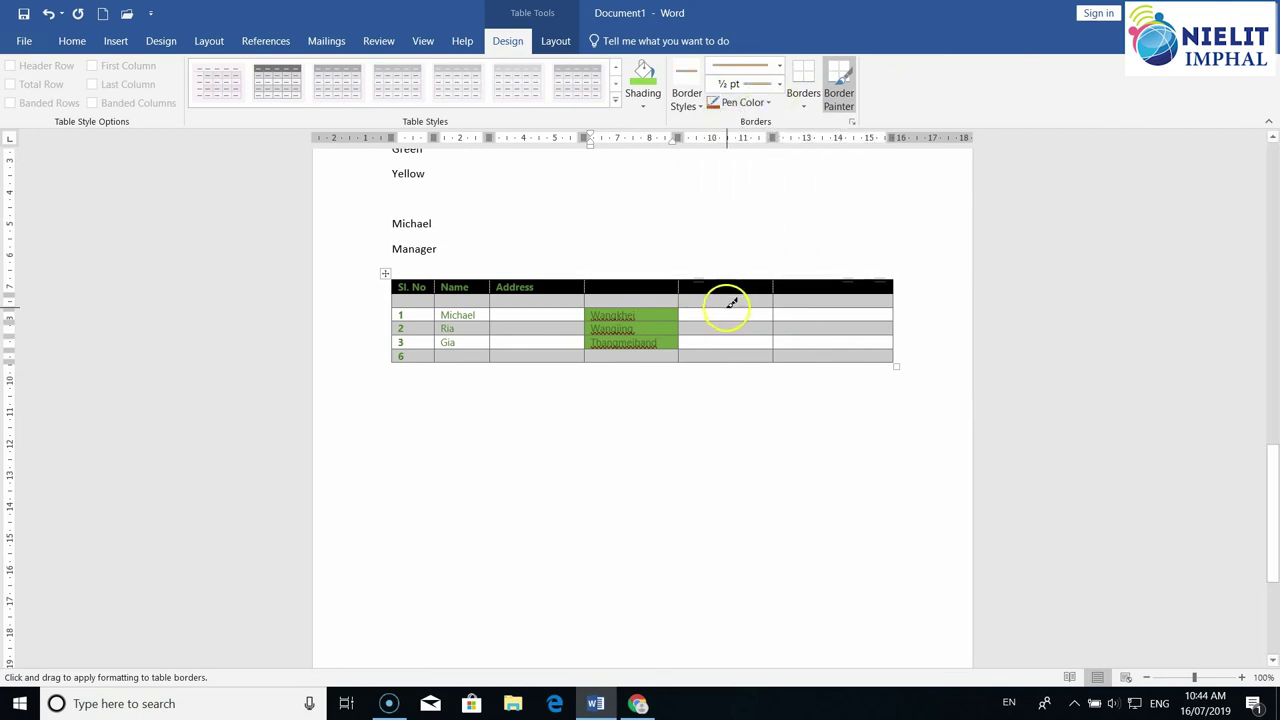
click(674, 307)
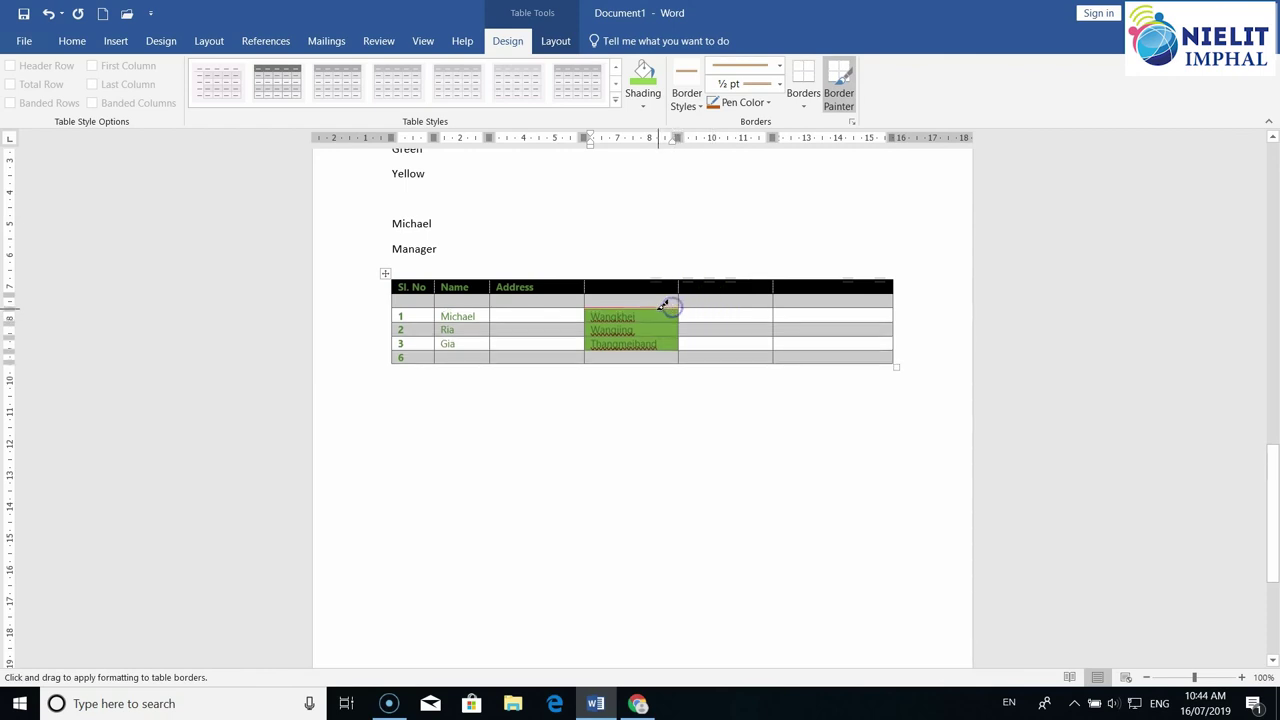
click(648, 322)
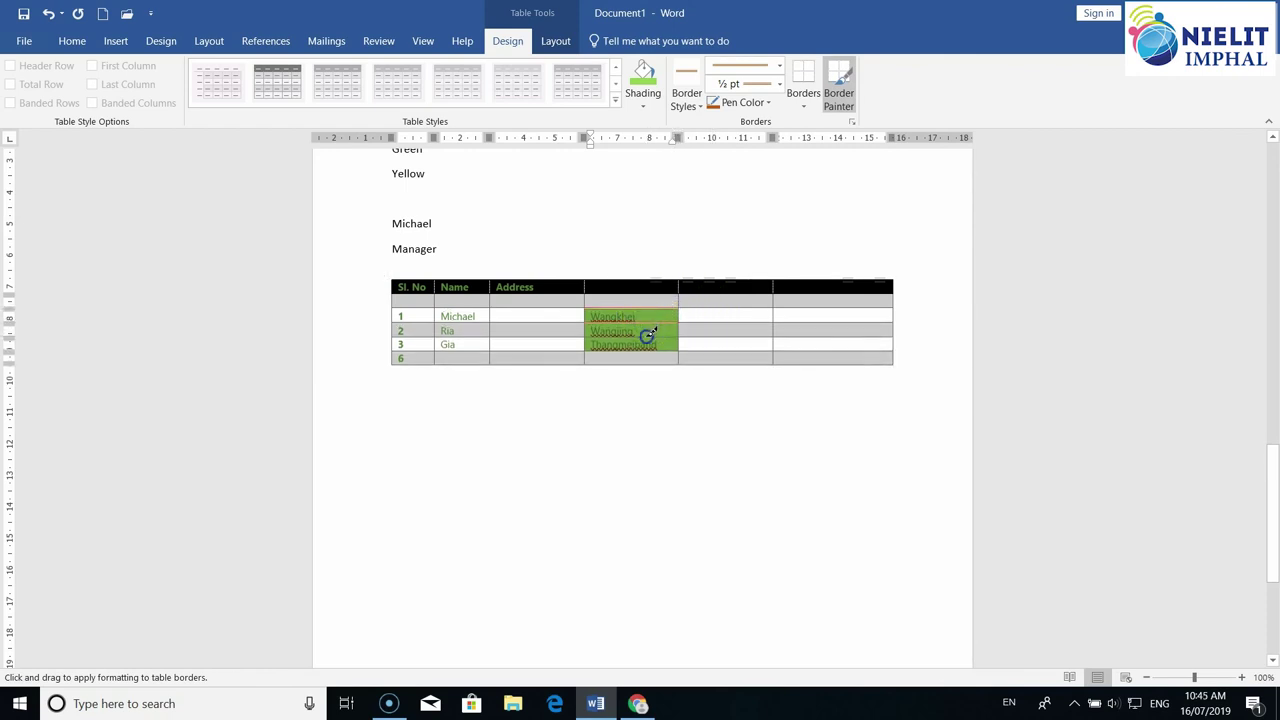
mouse_move(606, 336)
mouse_down()
mouse_move(588, 322)
mouse_move(681, 325)
mouse_move(586, 337)
mouse_up()
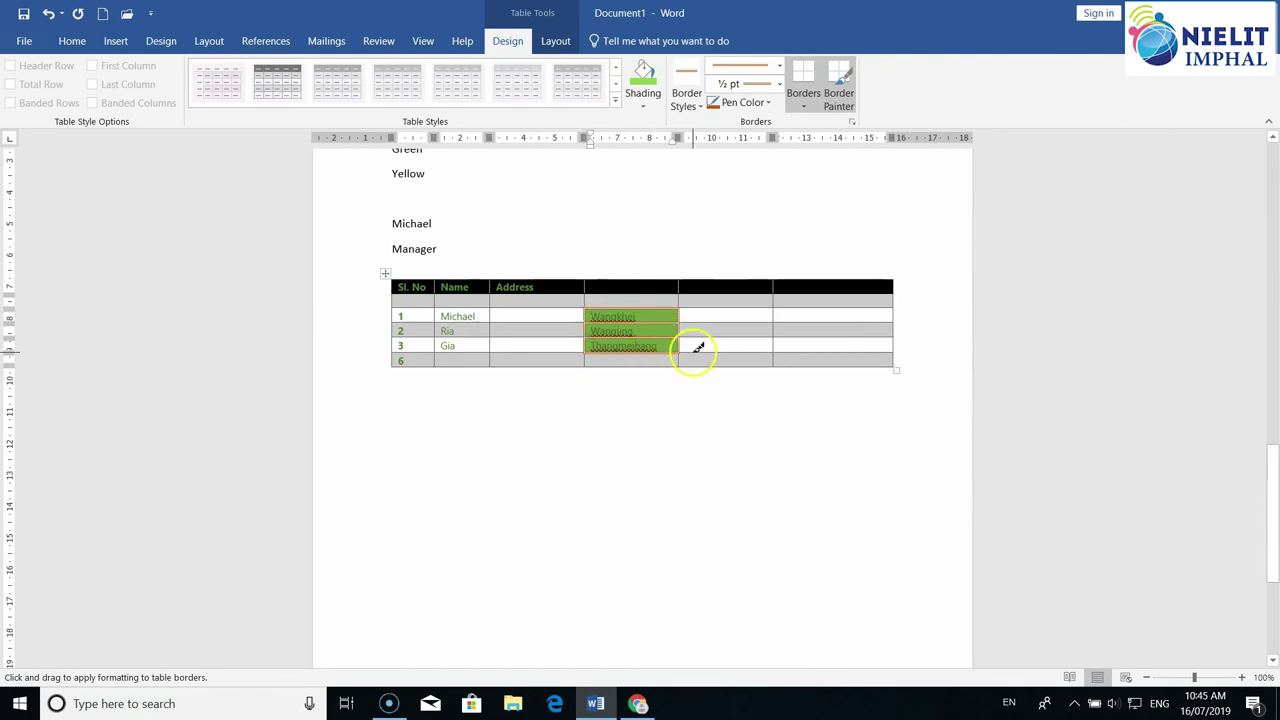
Set the border weight to 3 pt and paint thick brown borders on the fifth-column cells
click(779, 84)
click(760, 217)
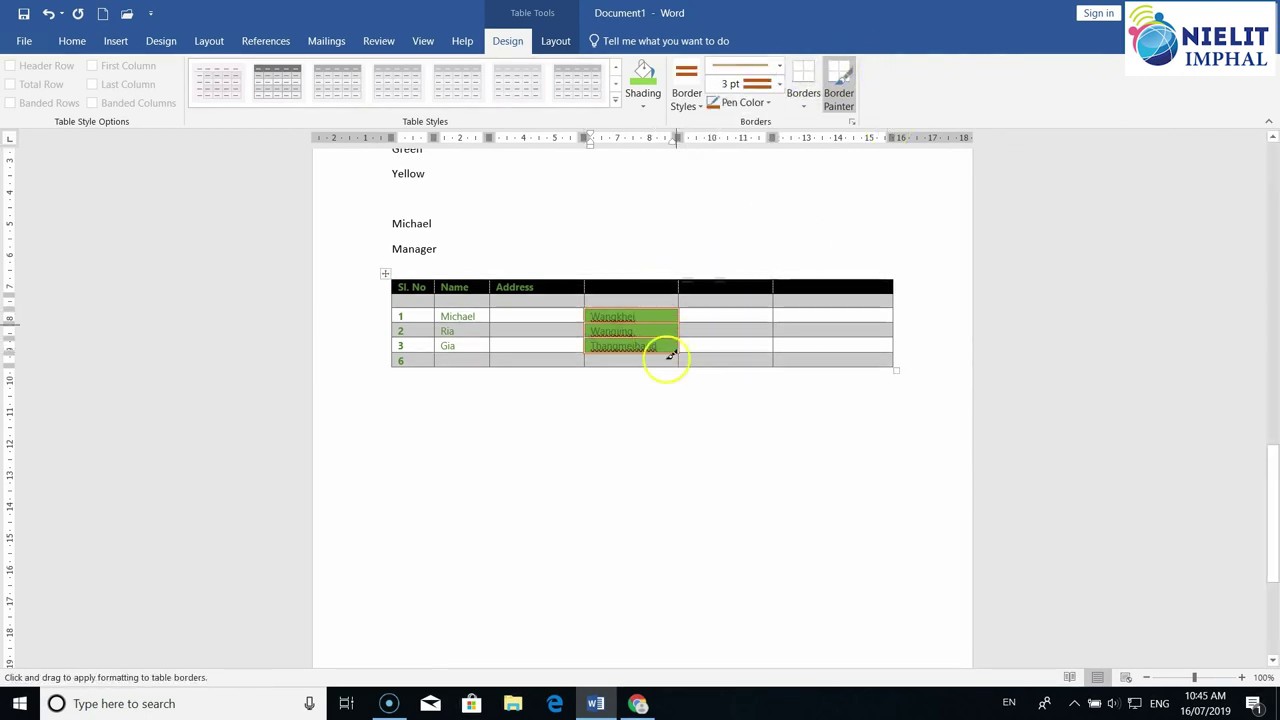
click(744, 308)
click(748, 333)
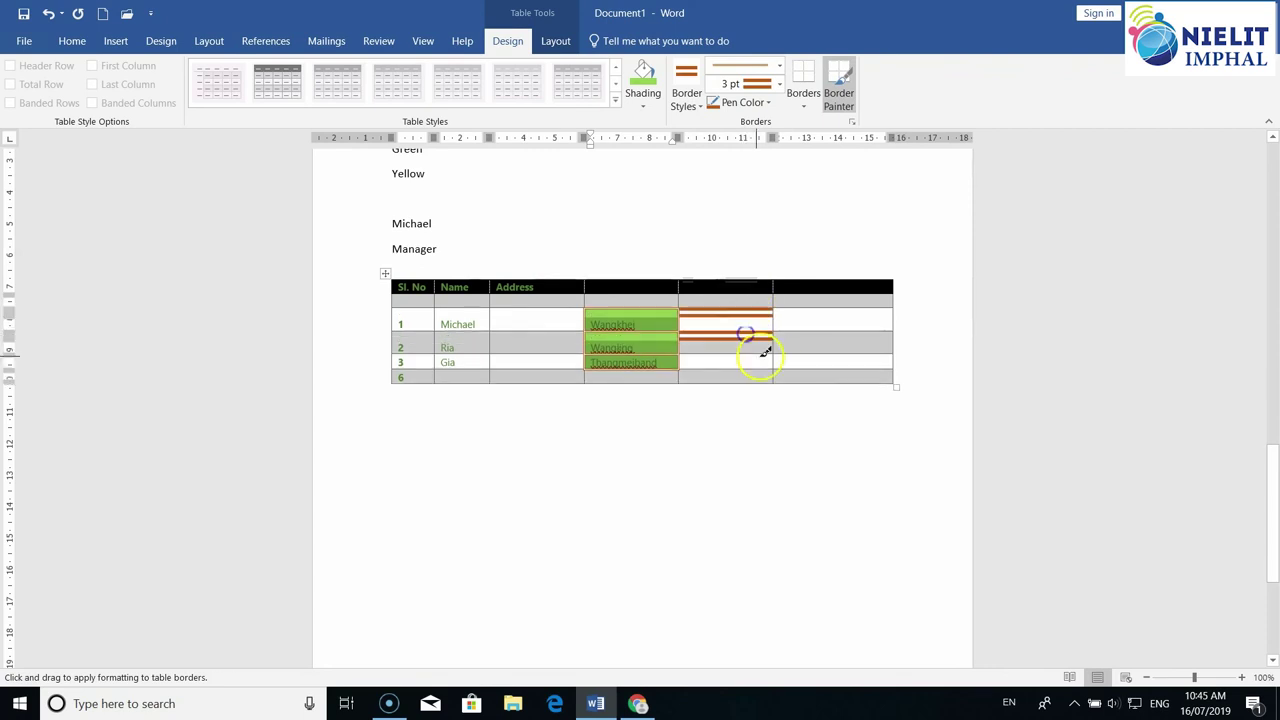
click(760, 357)
click(753, 368)
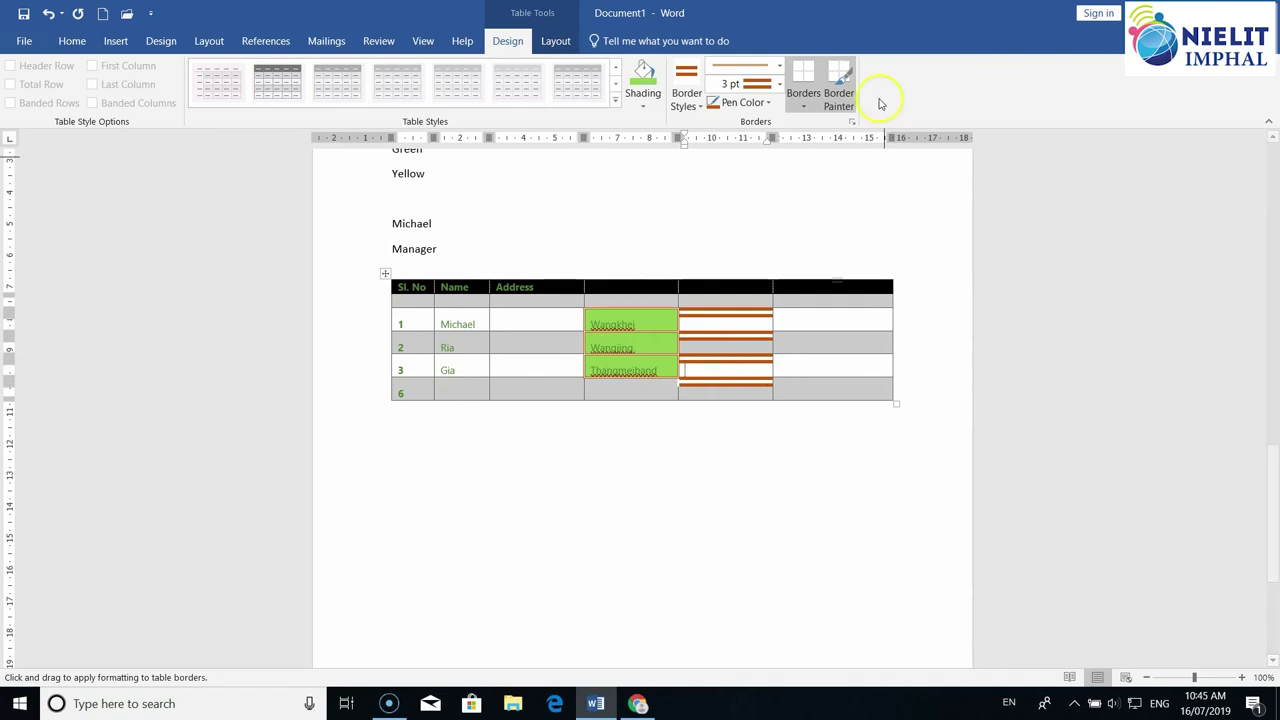
Paint a thick brown border on the last column's first data cell, then leave the table
click(805, 108)
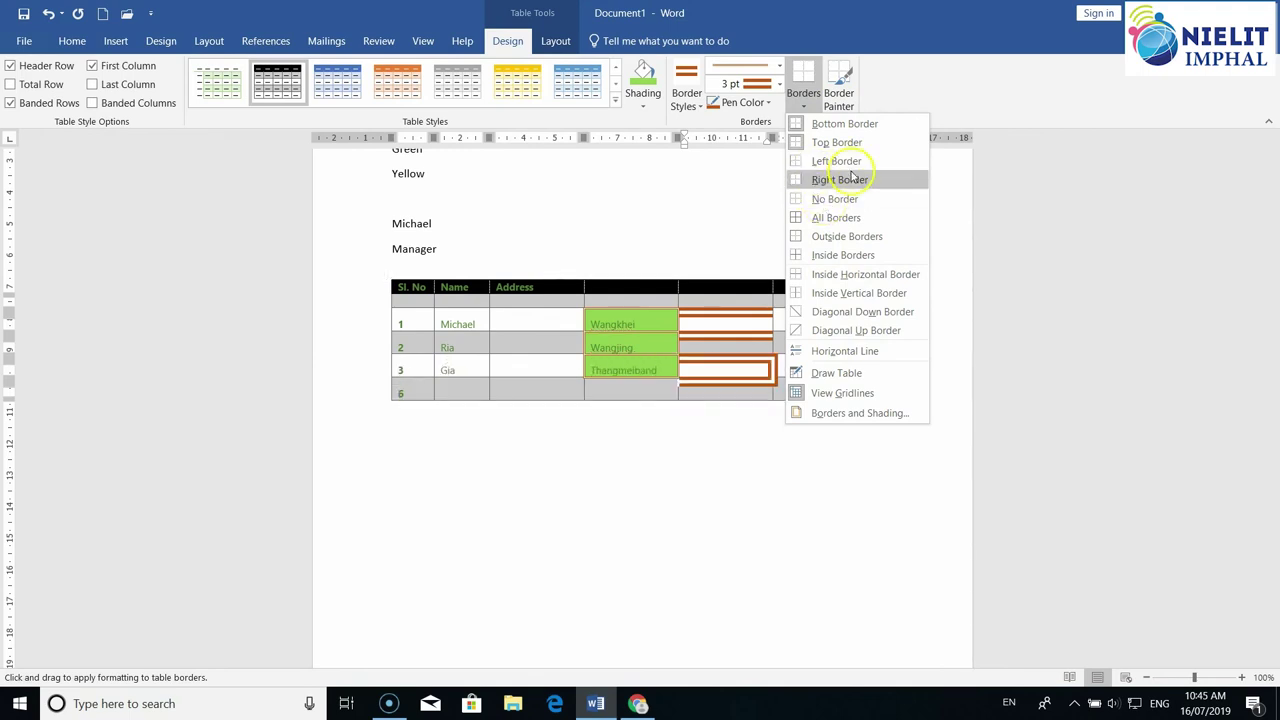
click(840, 100)
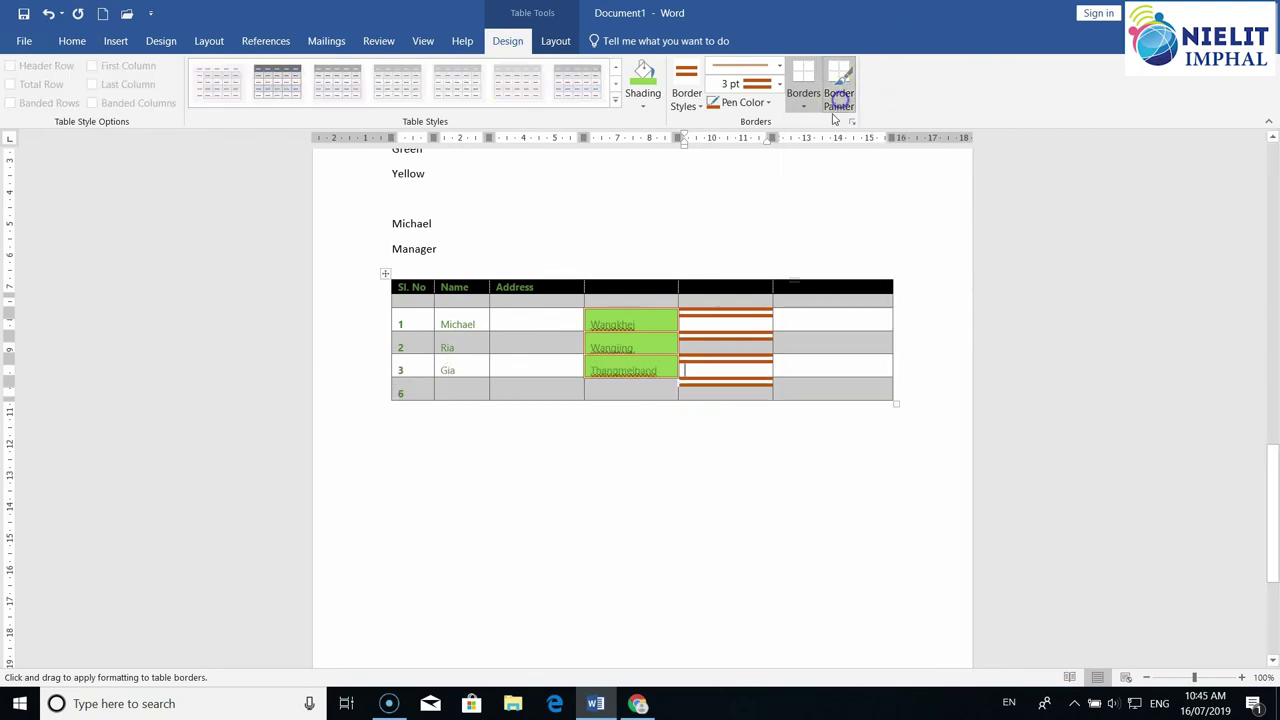
click(842, 333)
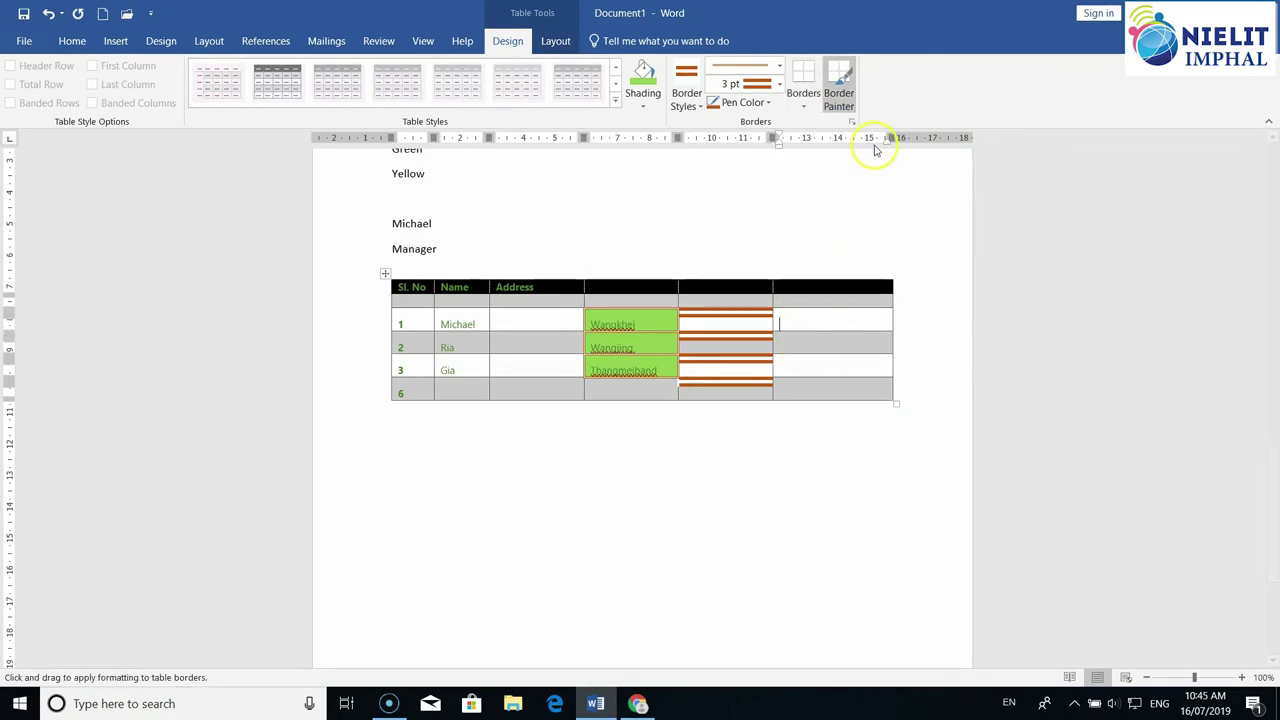
click(840, 98)
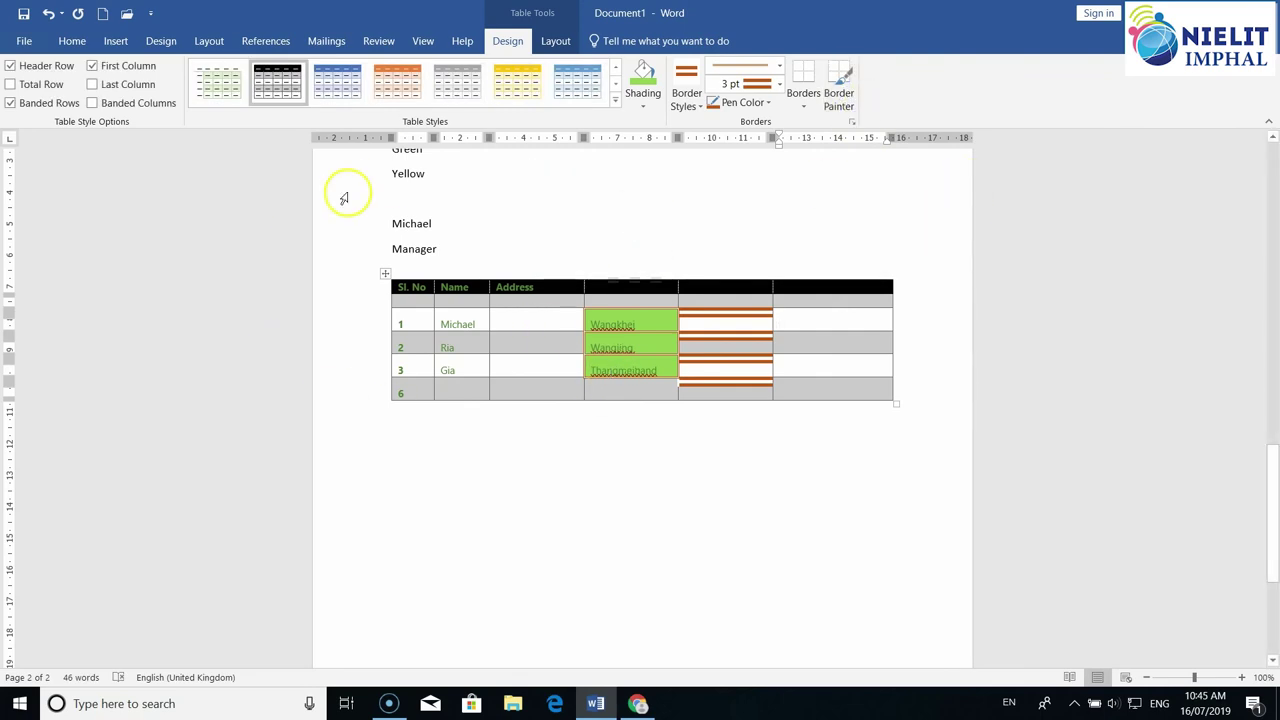
click(115, 41)
click(425, 455)
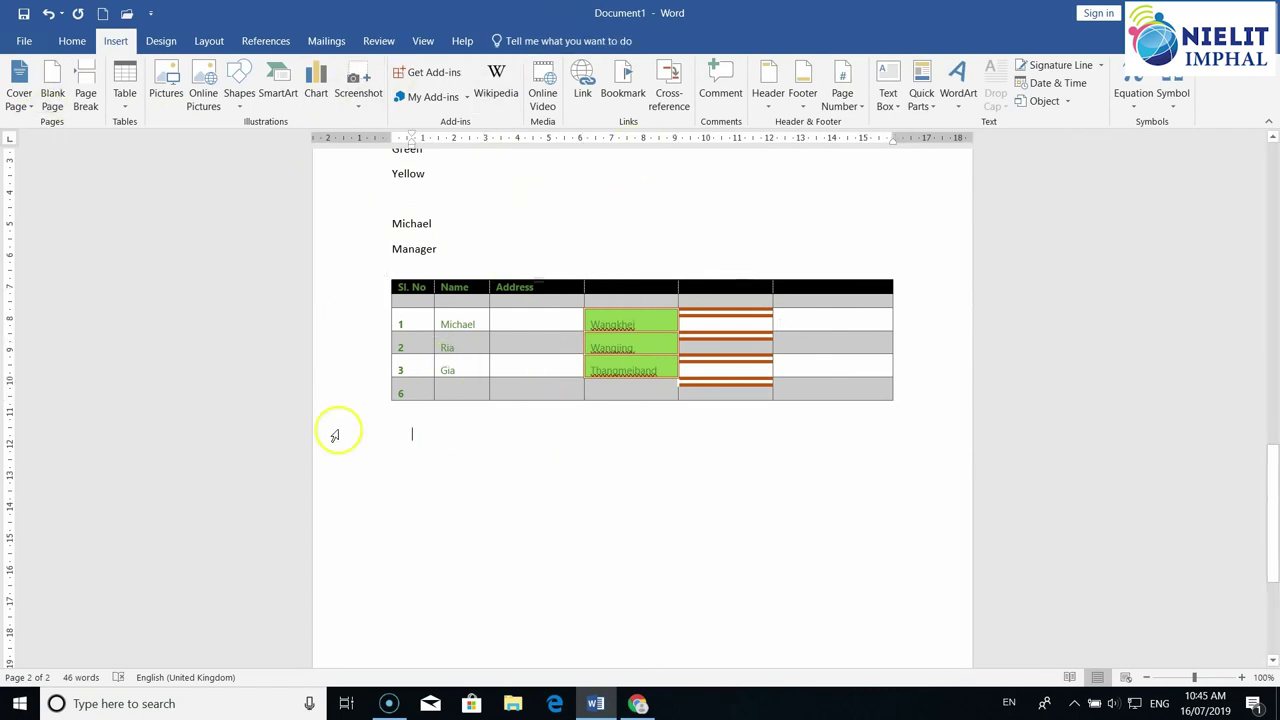